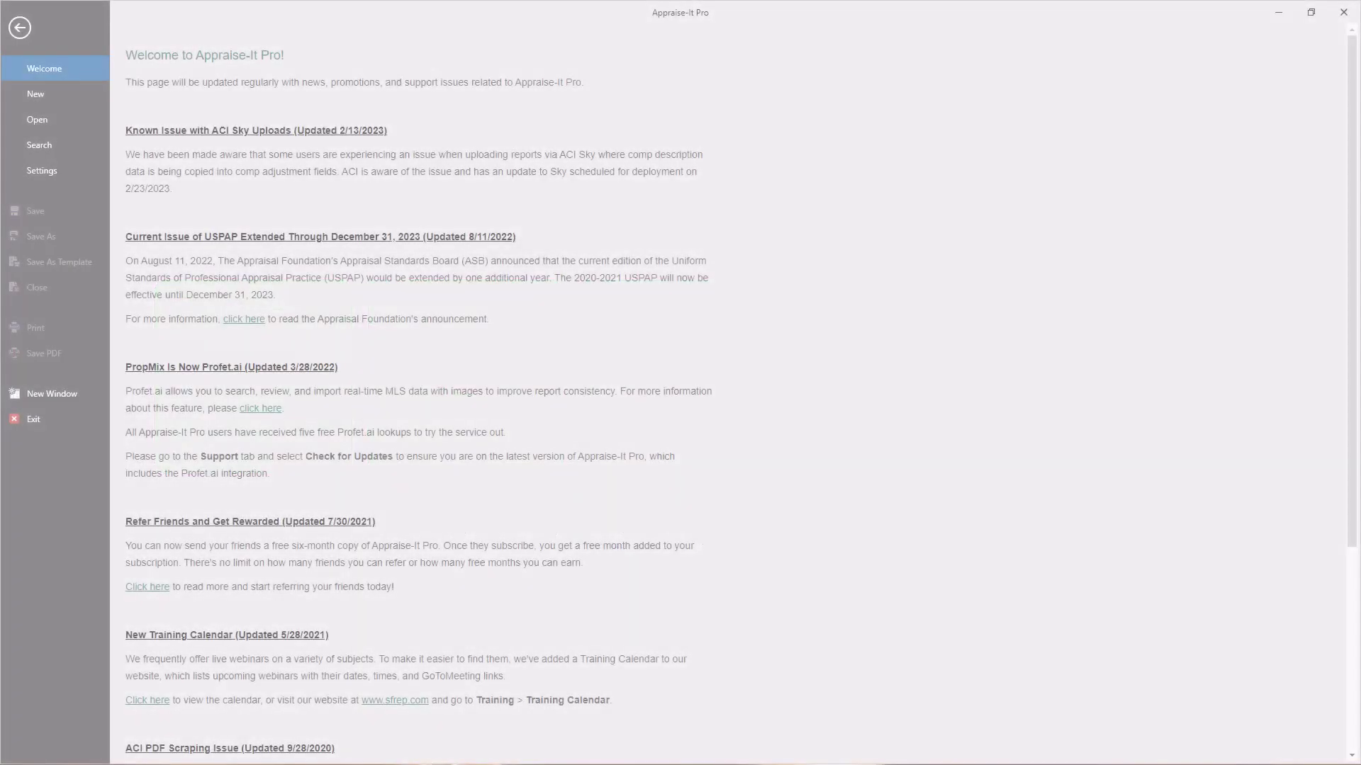
- Start a new UAD Uniform Residential Appraisal Report from the Matthews custom template and enter the subject address
left_click(61, 100)
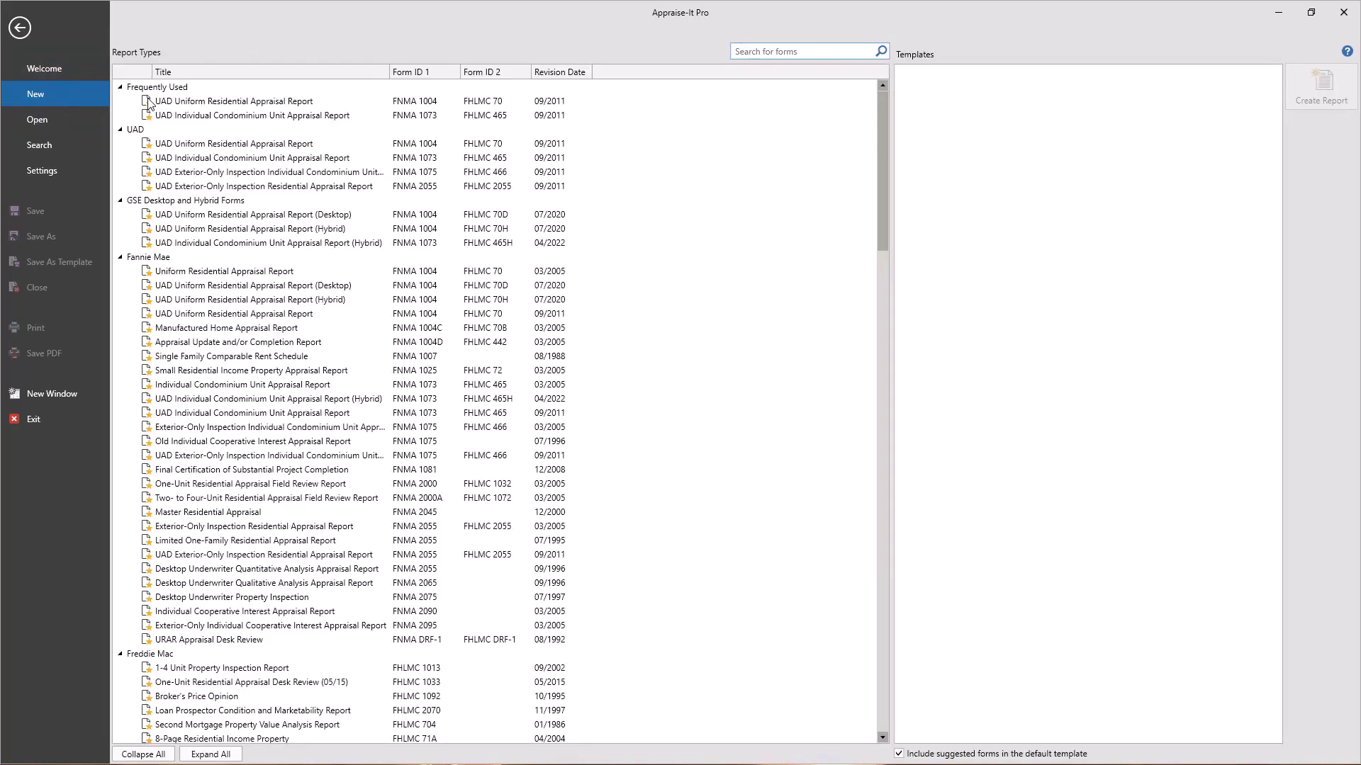
left_click(185, 101)
left_click(996, 94)
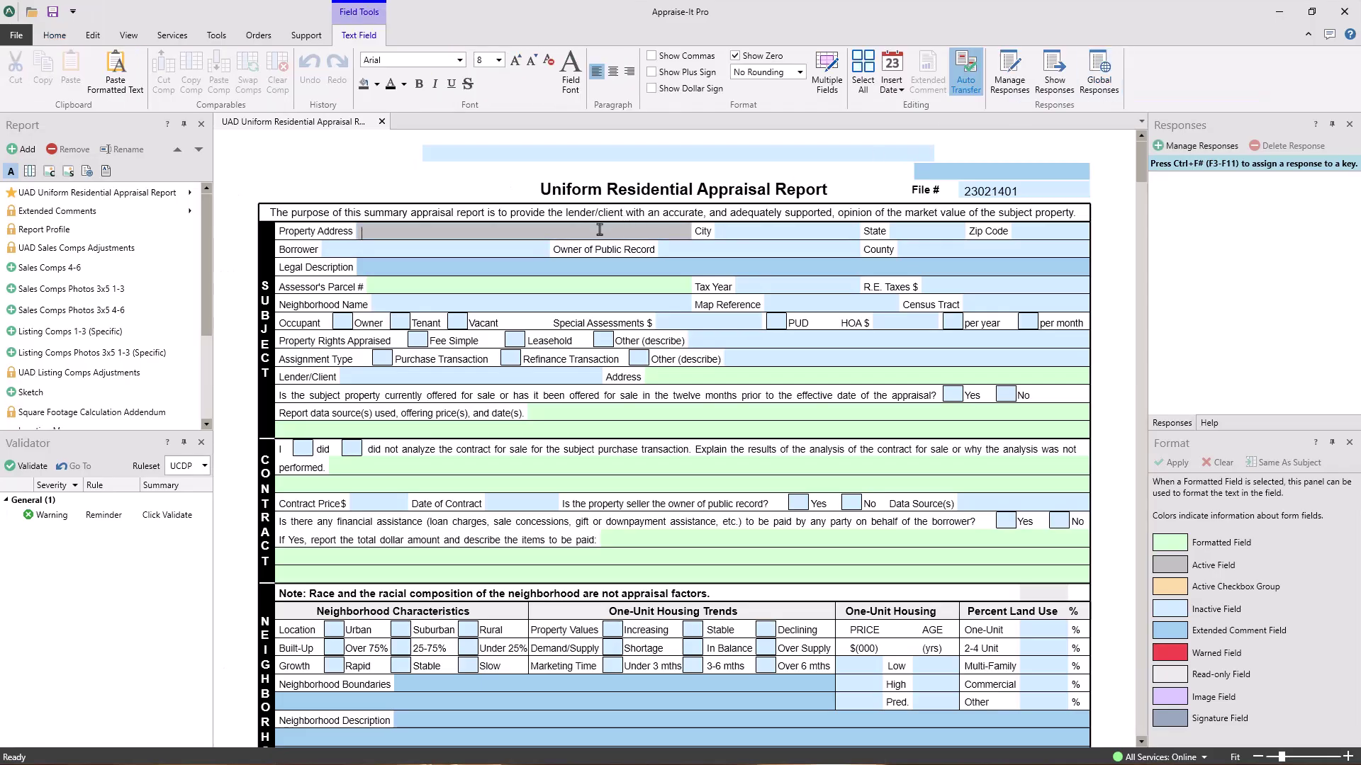
type("10949 Pa")
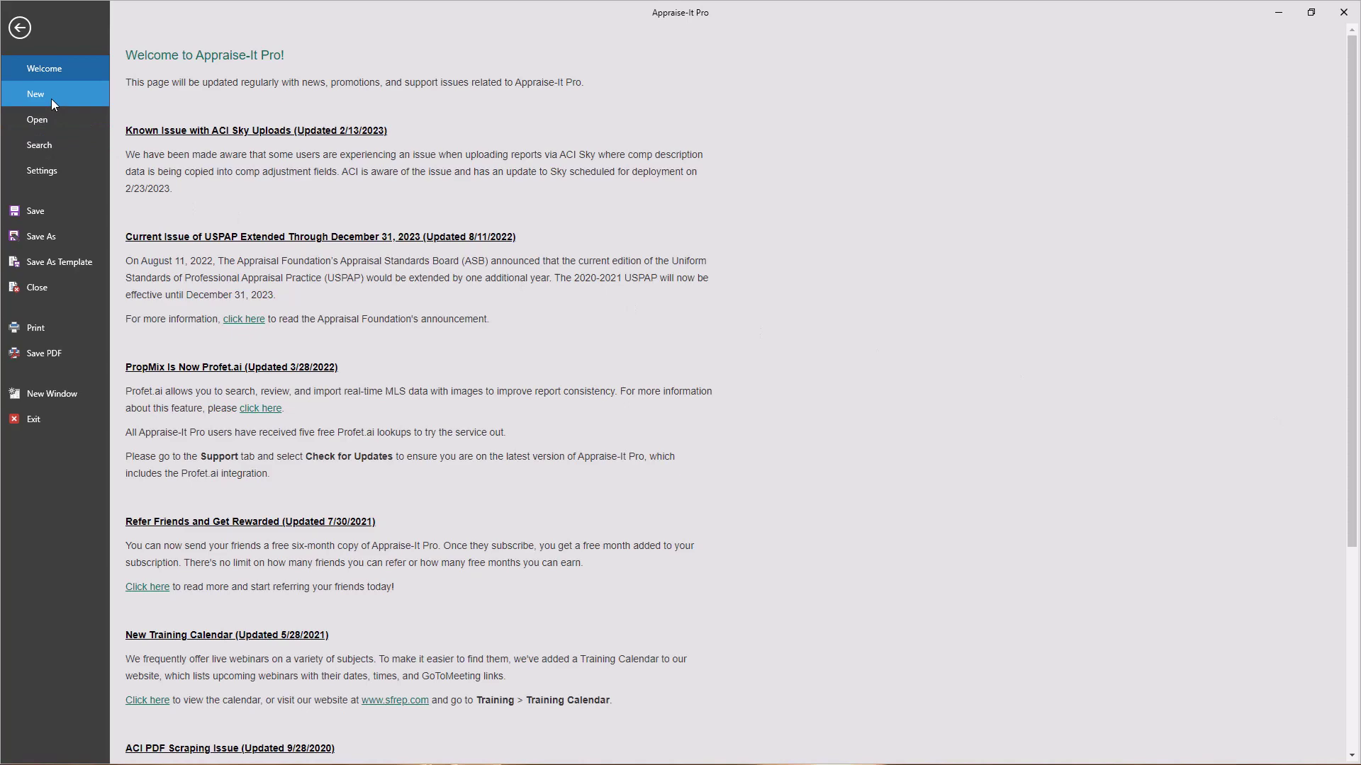
- Look over the New report templates, the Open options, and the File Number and Lender/Client search fields
left_click(52, 104)
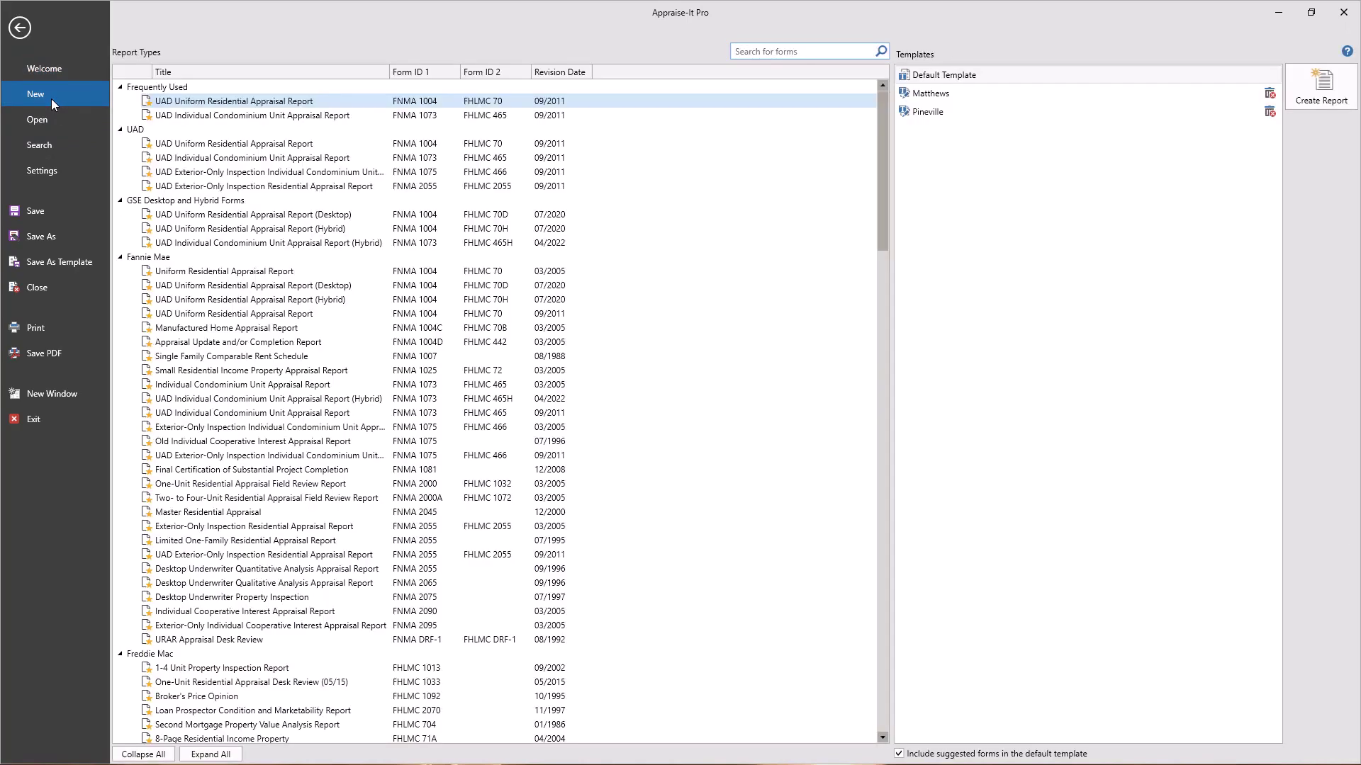
left_click(185, 103)
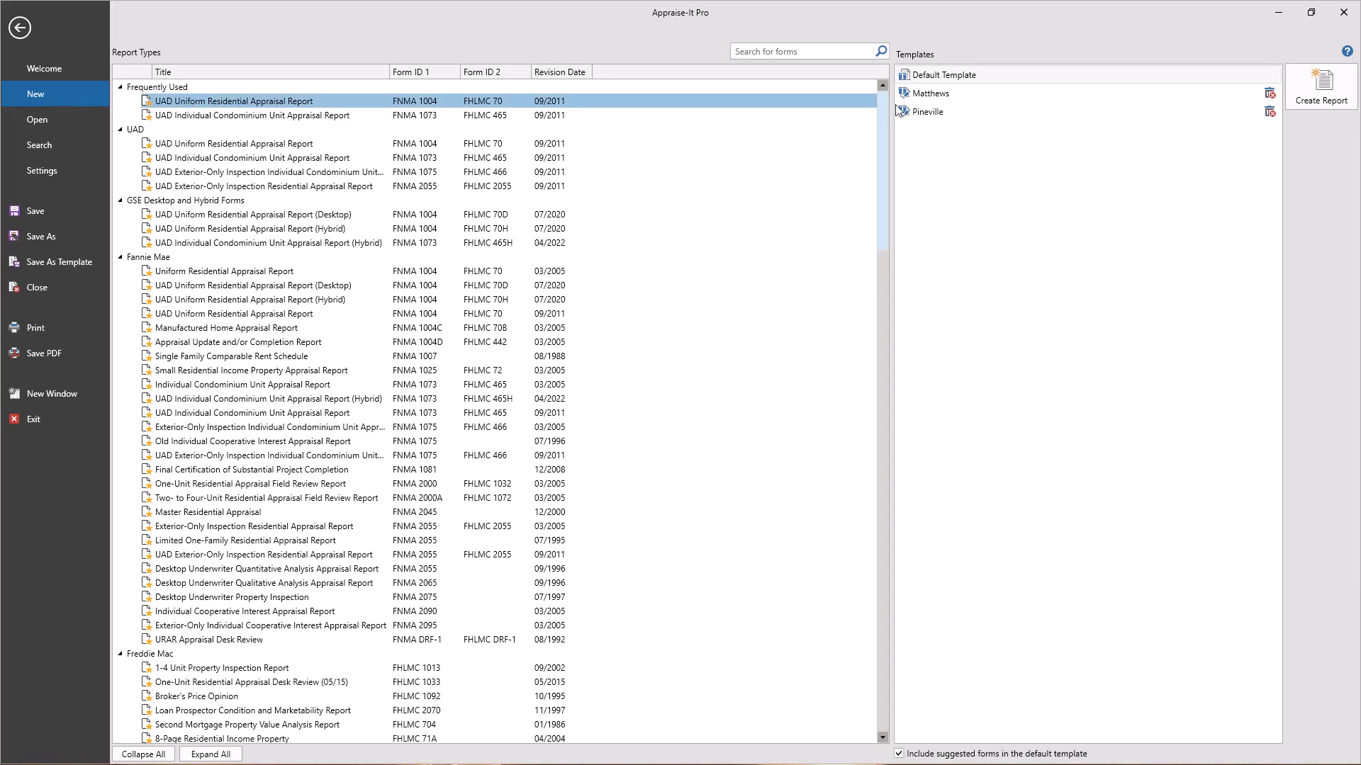
left_click(926, 93)
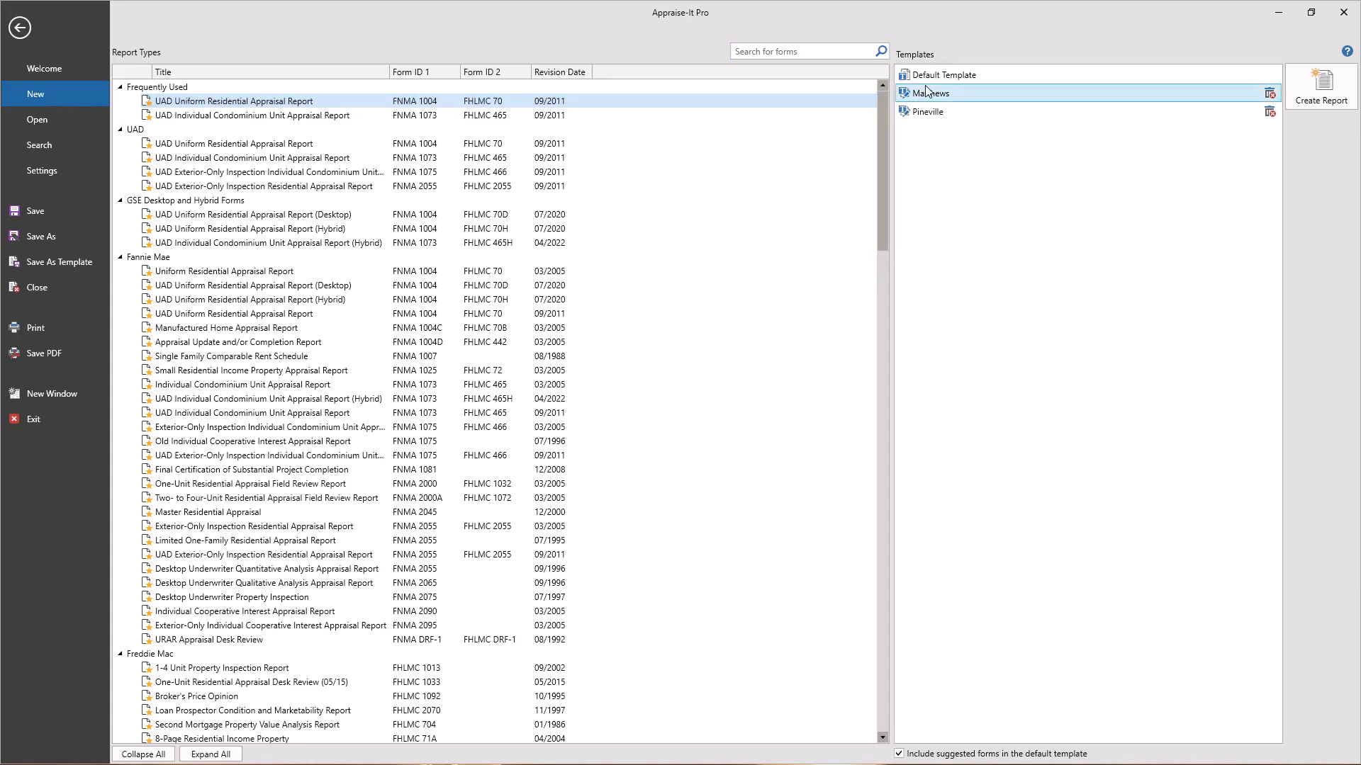
left_click(51, 122)
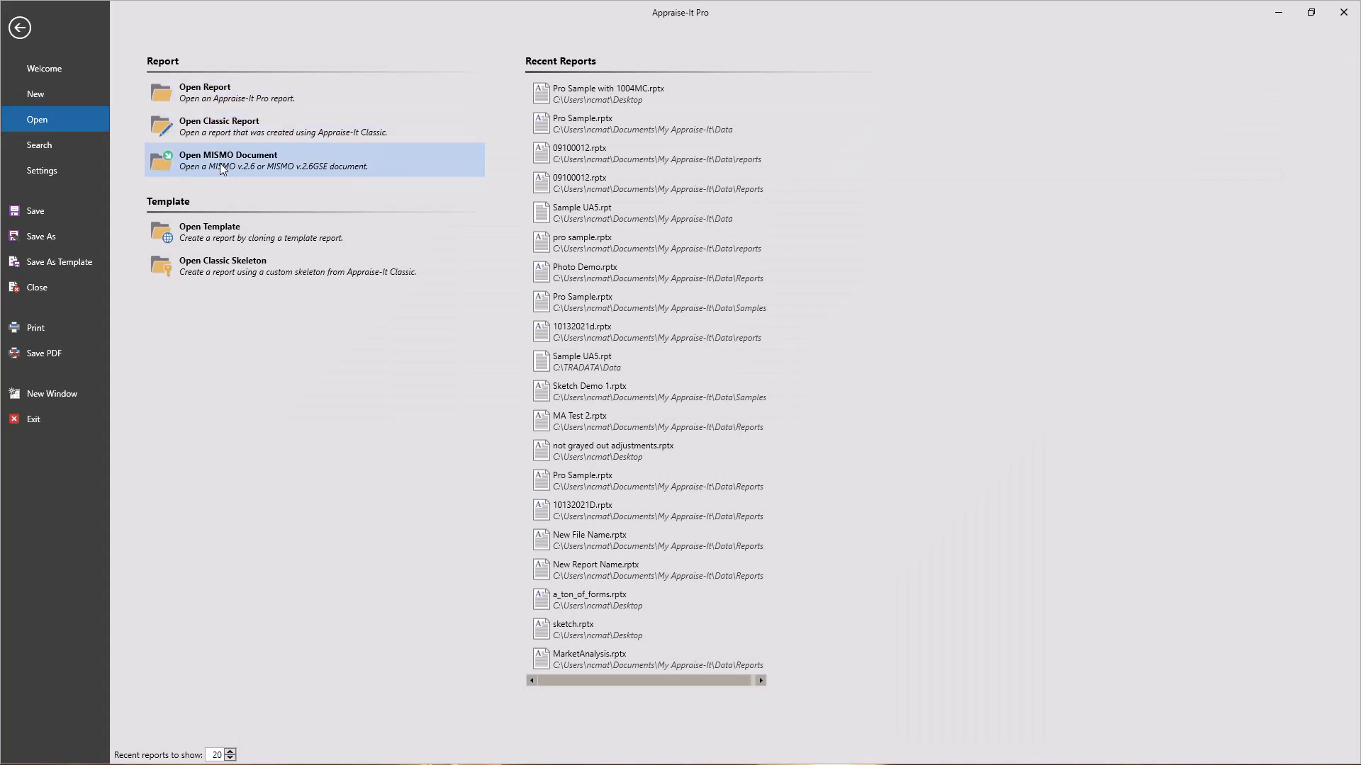
left_click(49, 143)
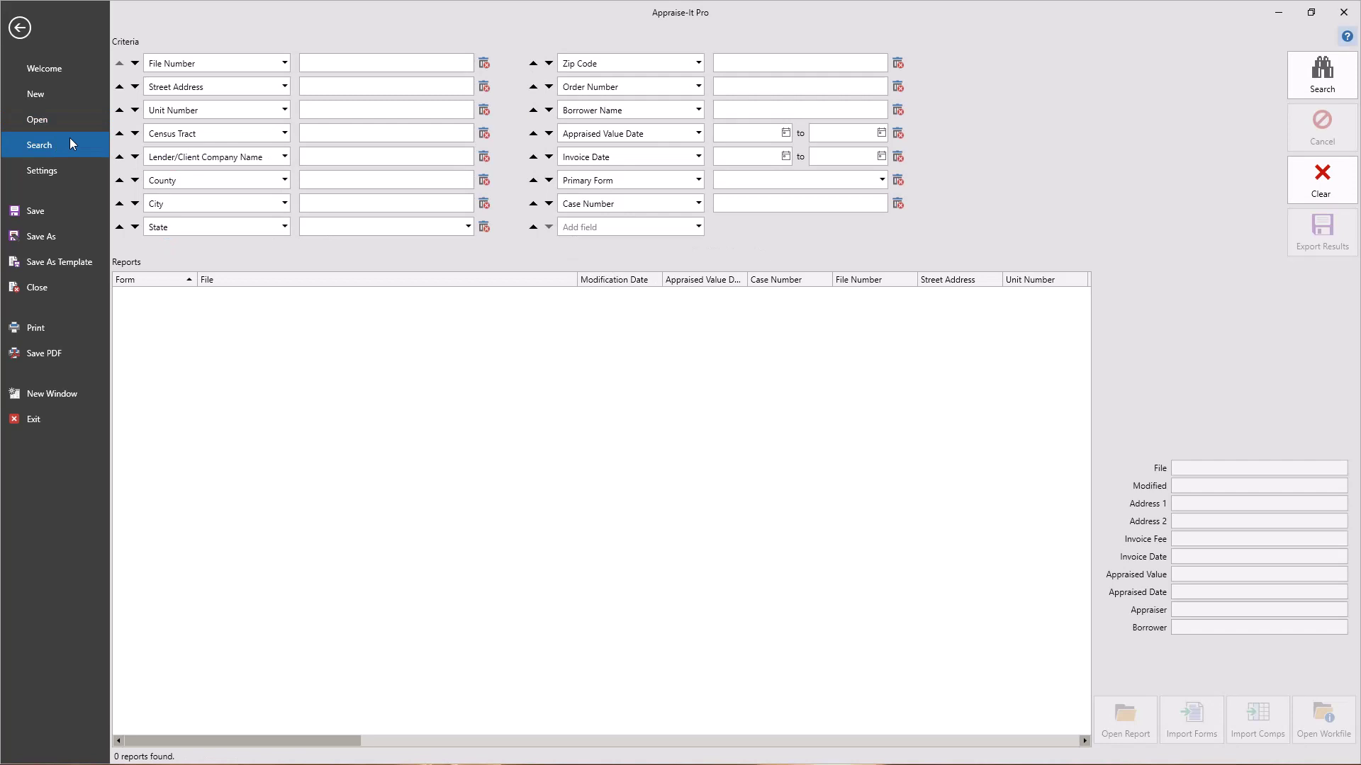
left_click(383, 62)
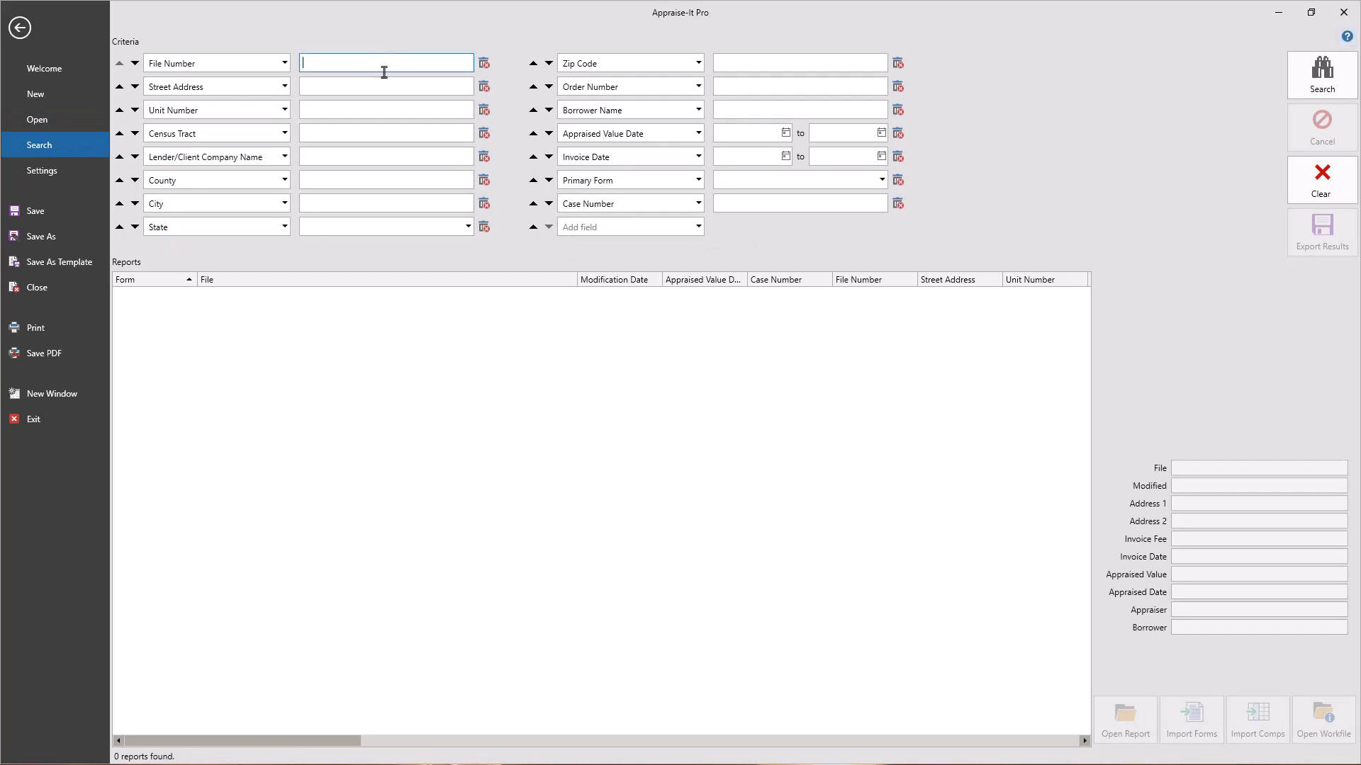
left_click(385, 155)
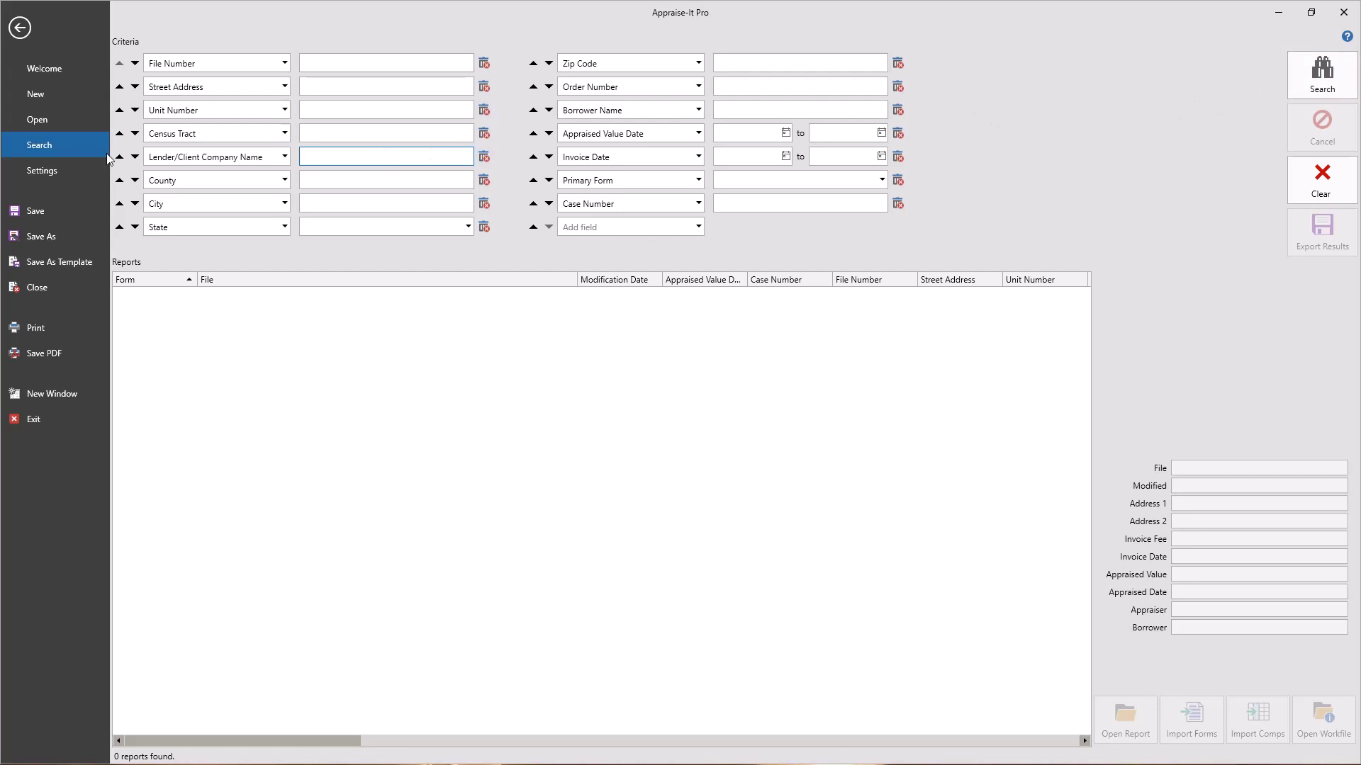
- Browse the Colors, Common Responses and Internet Connection settings, then return to report 23021401
left_click(55, 172)
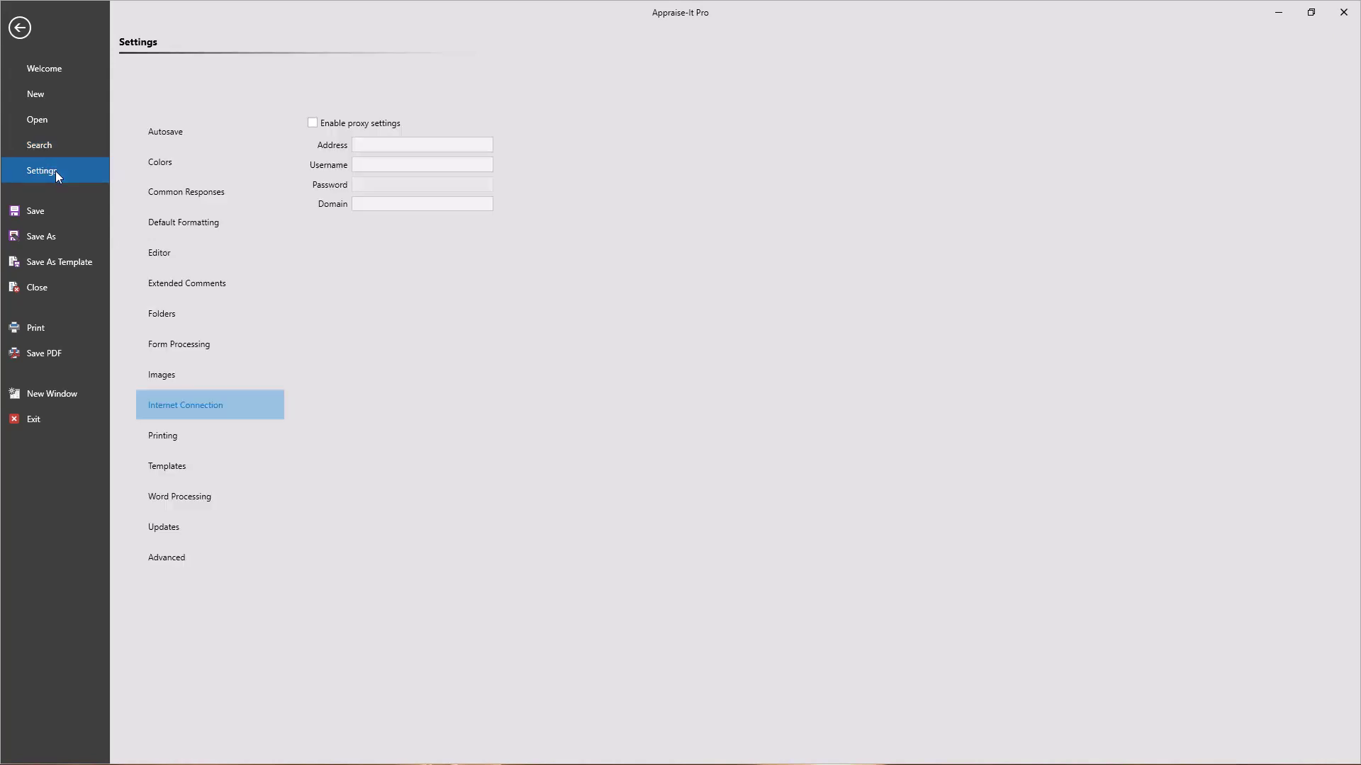
left_click(165, 163)
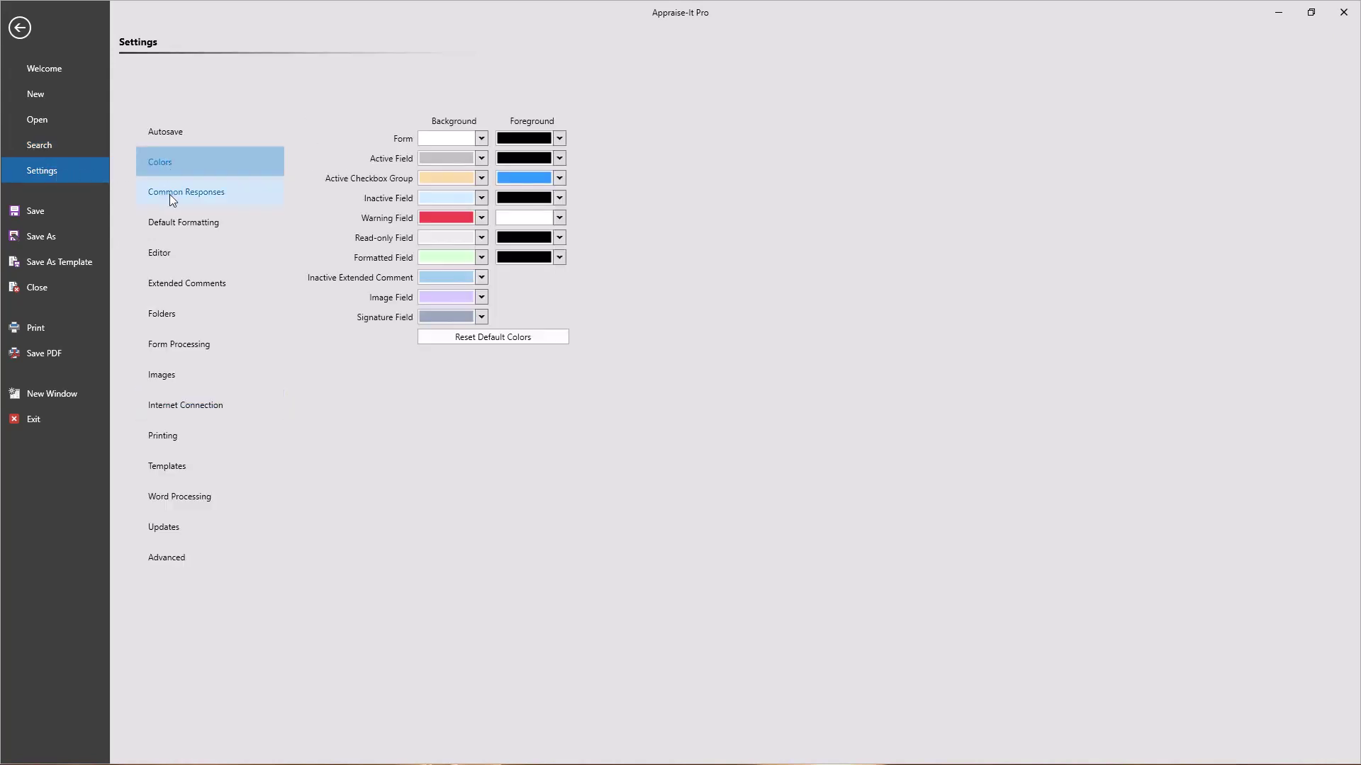
left_click(170, 195)
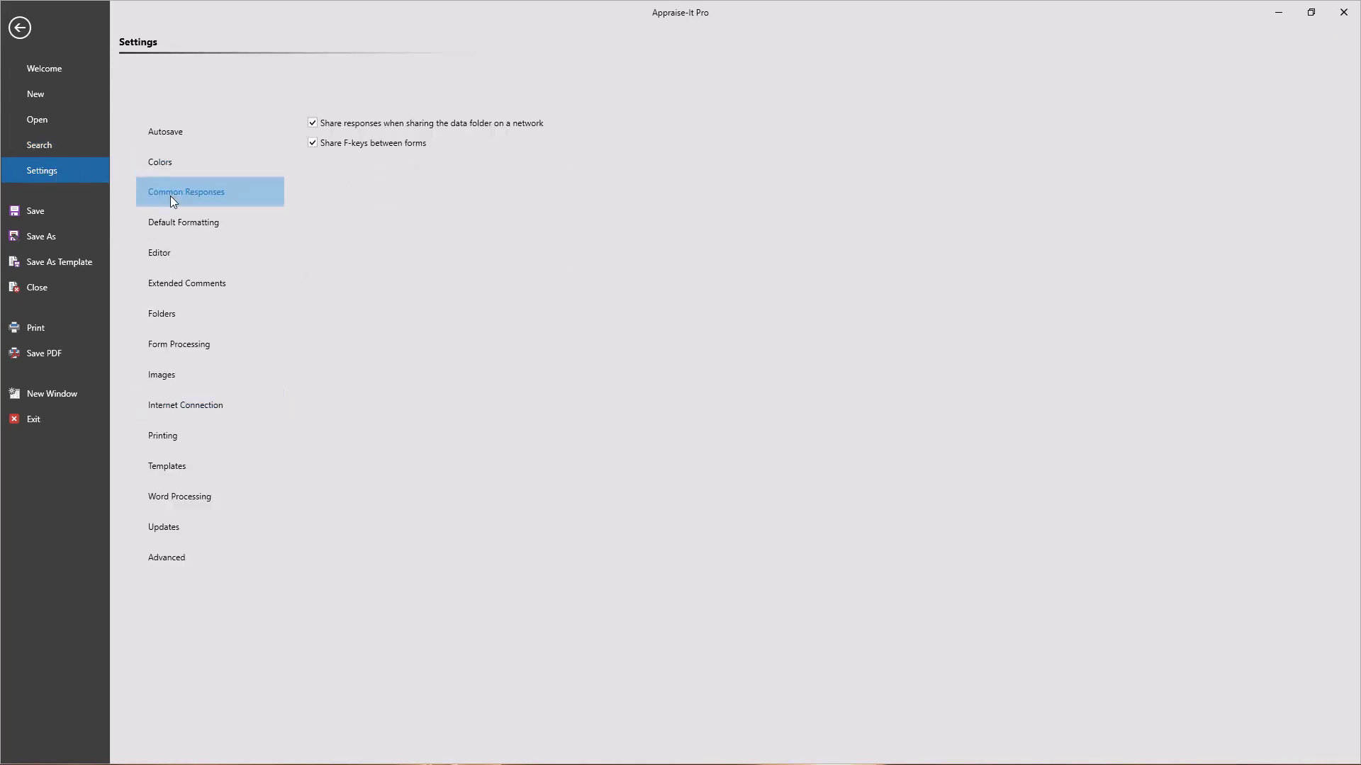
left_click(166, 411)
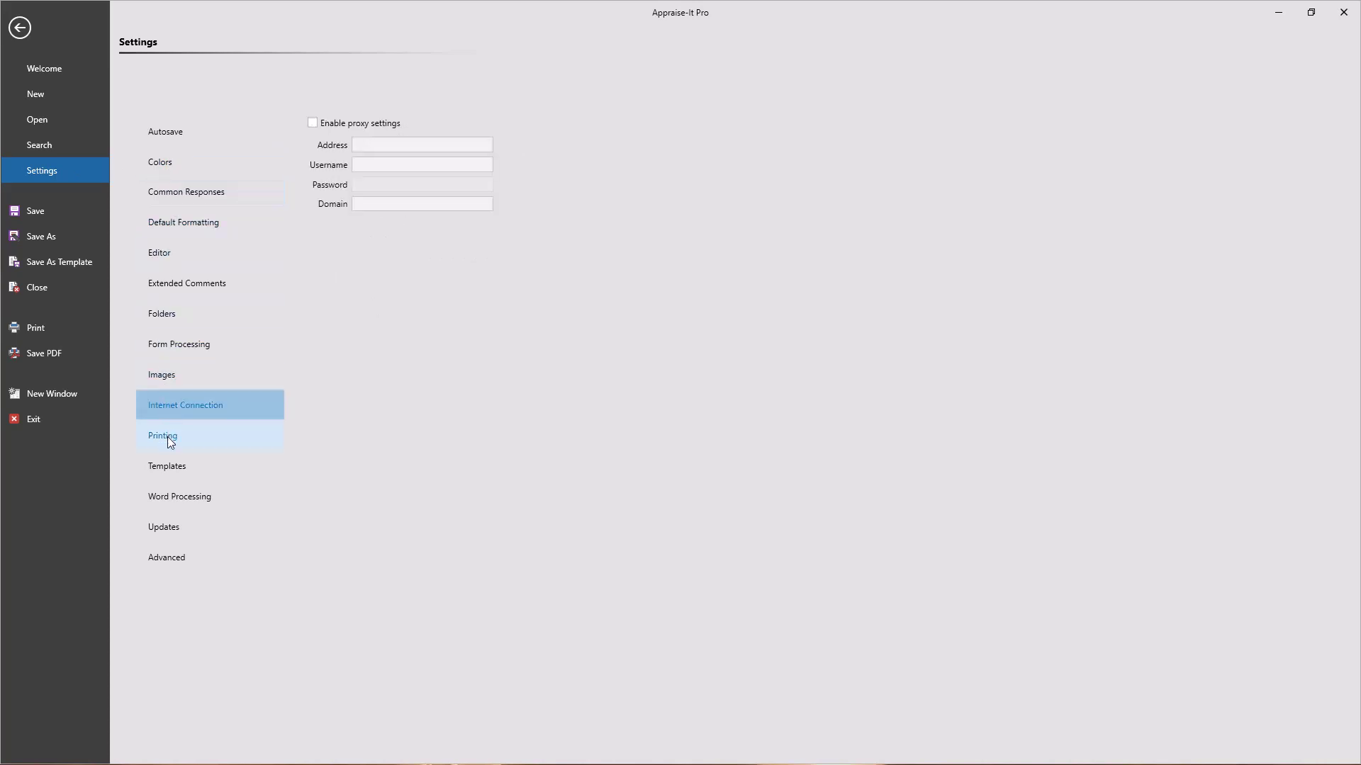
left_click(22, 32)
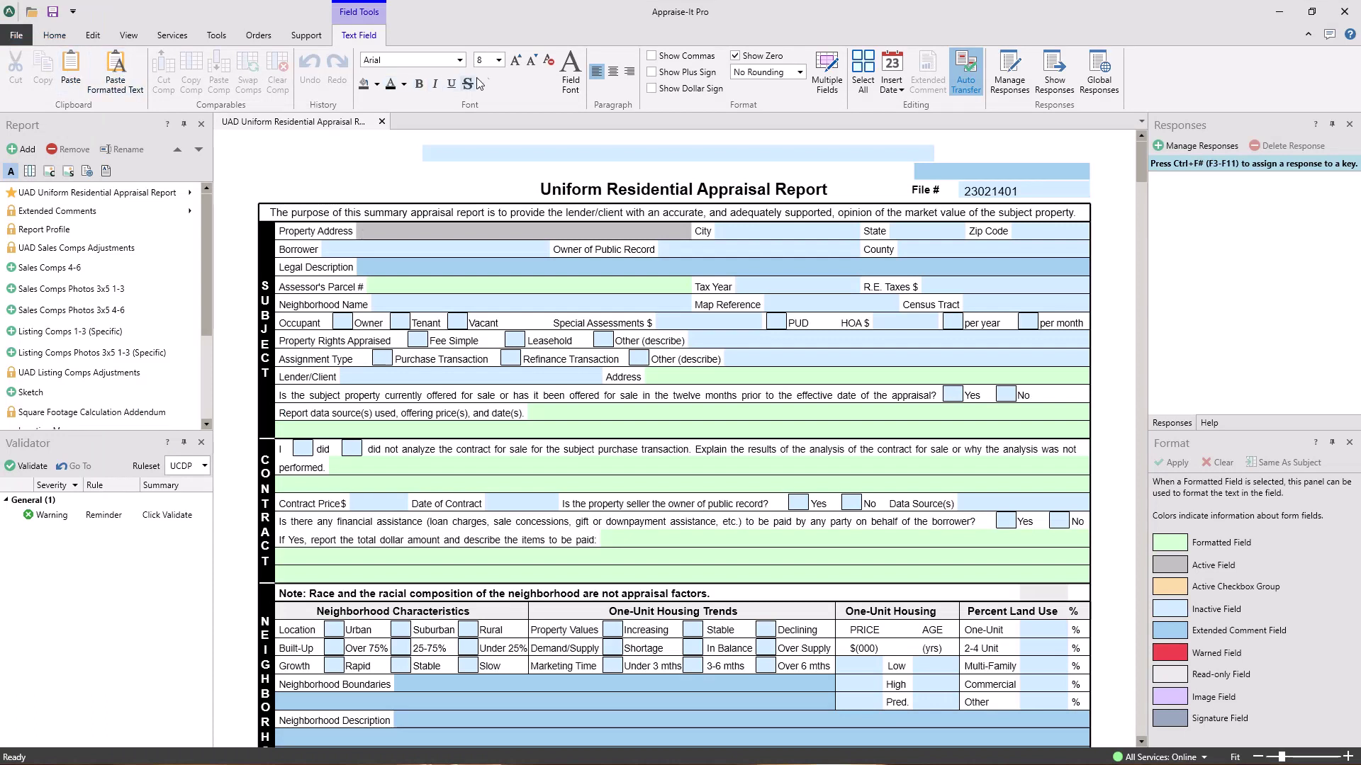
- Browse the Orders, Support, Services and Home ribbon tools and the Save As choices
left_click(257, 36)
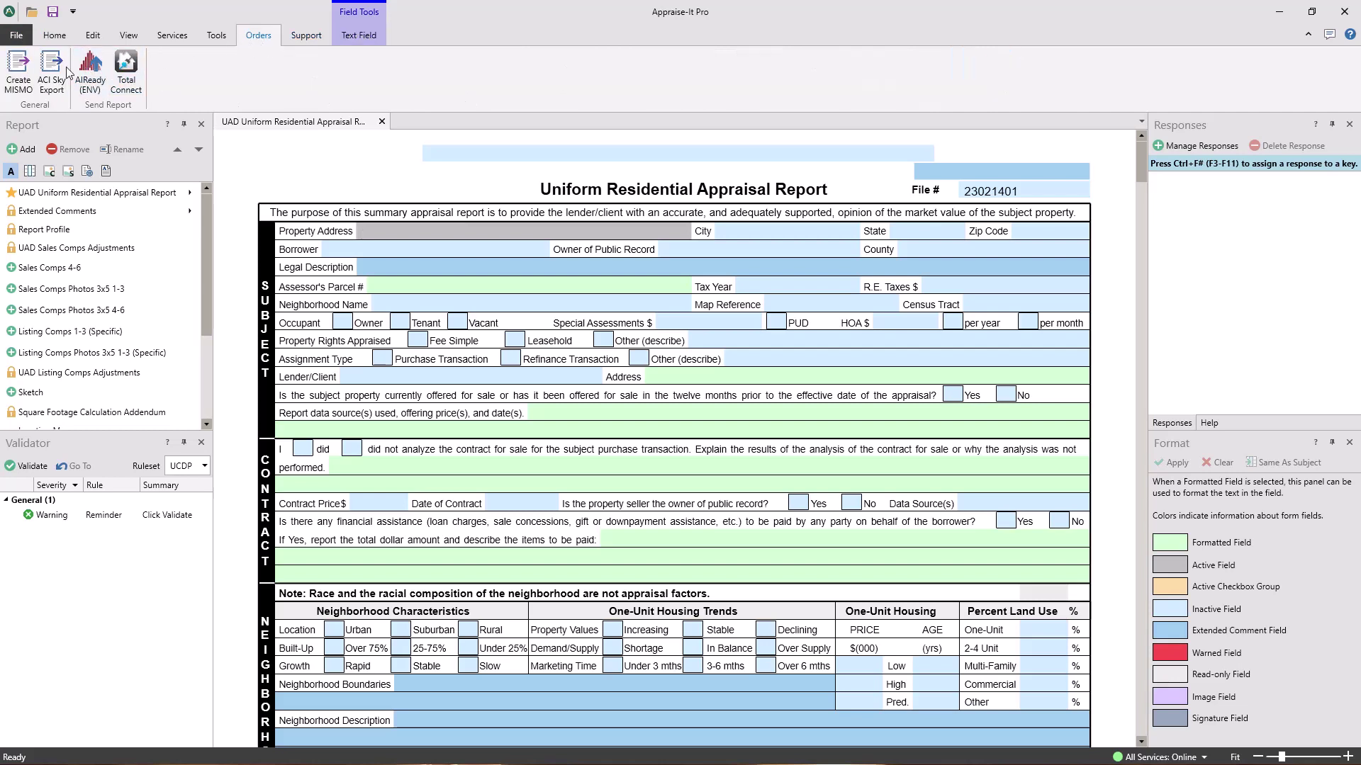
left_click(306, 35)
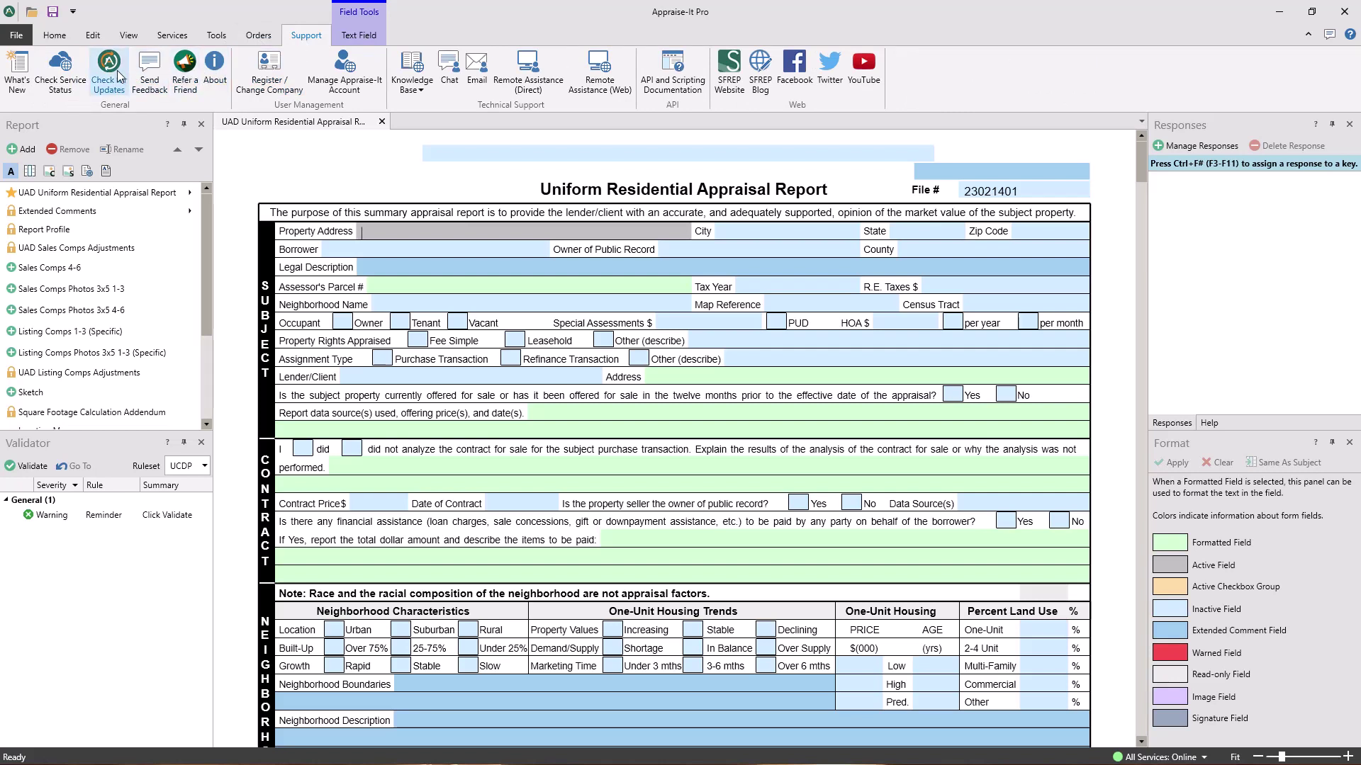
left_click(173, 37)
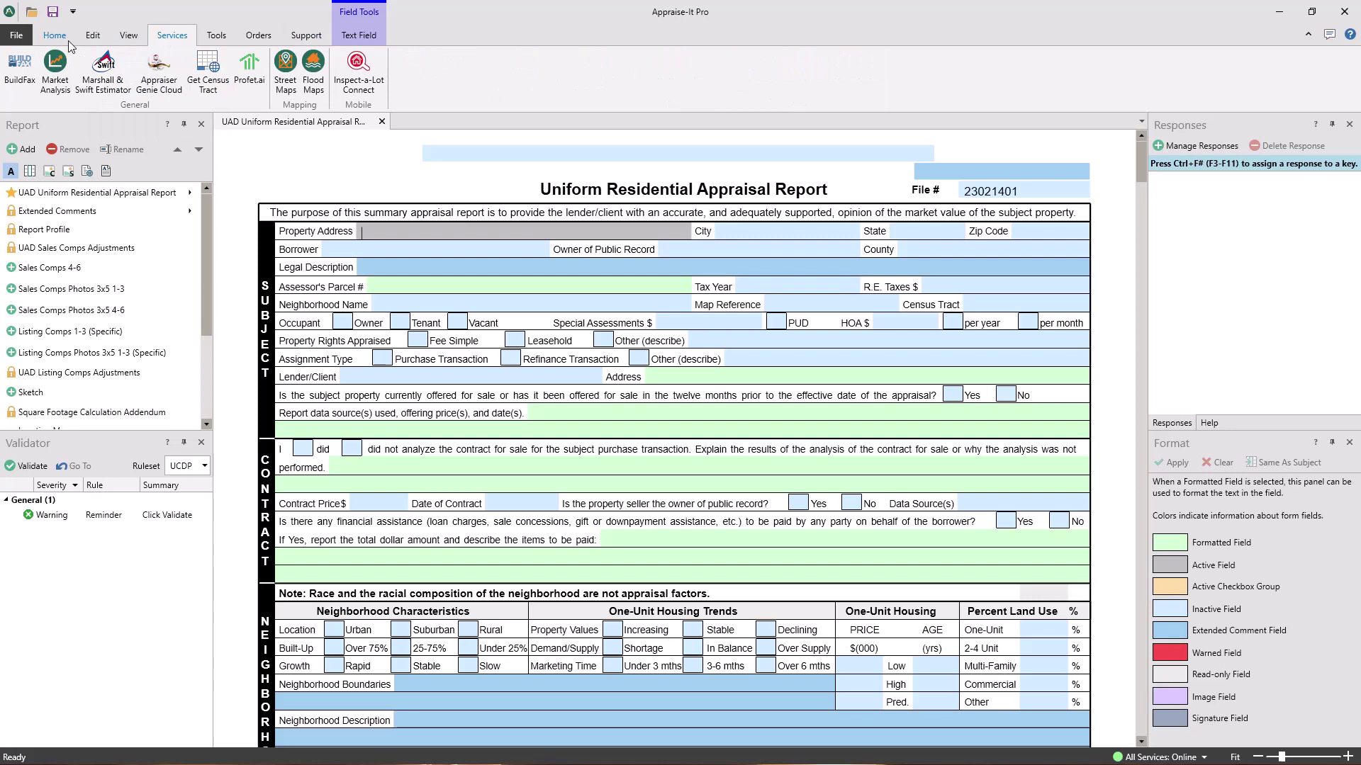
left_click(64, 37)
left_click(106, 86)
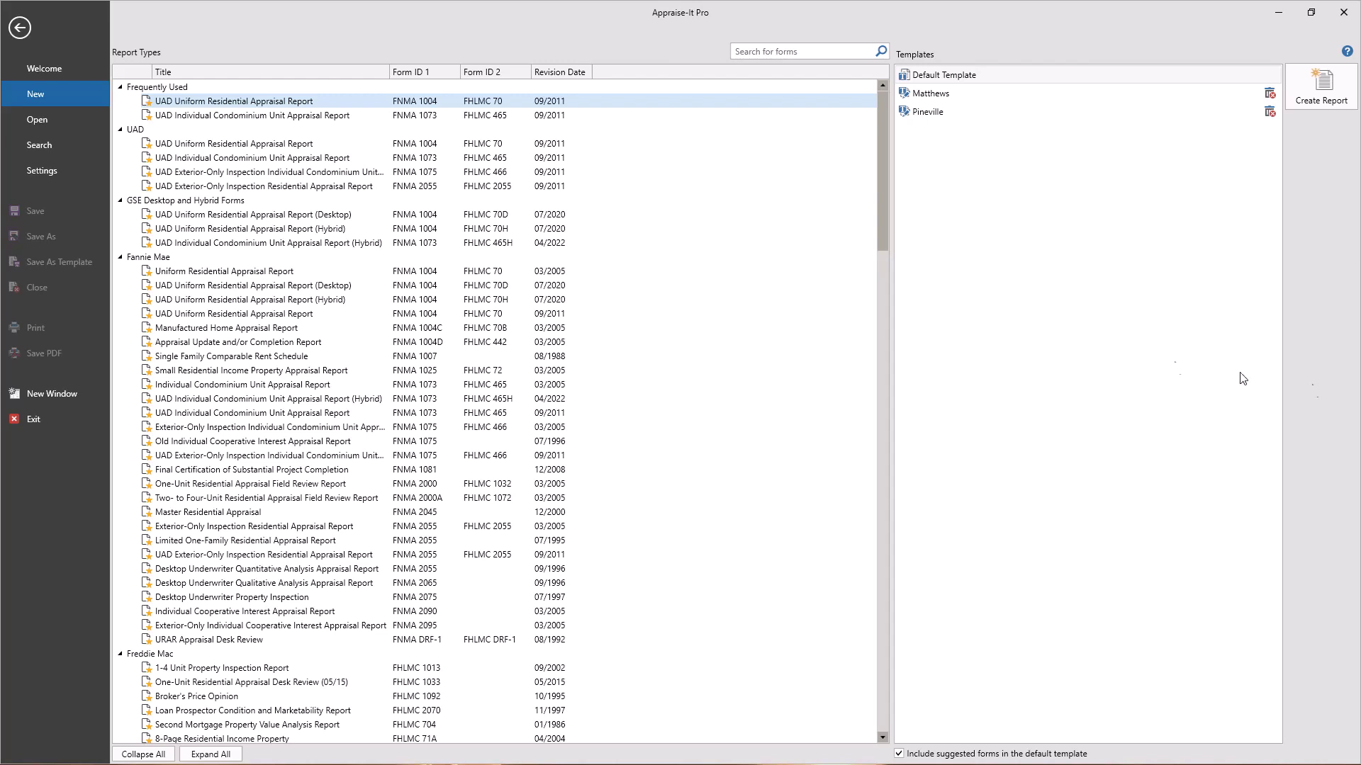
- Compare the Default, second custom and Pineville templates for the UAD Uniform Residential Appraisal Report
left_click(340, 102)
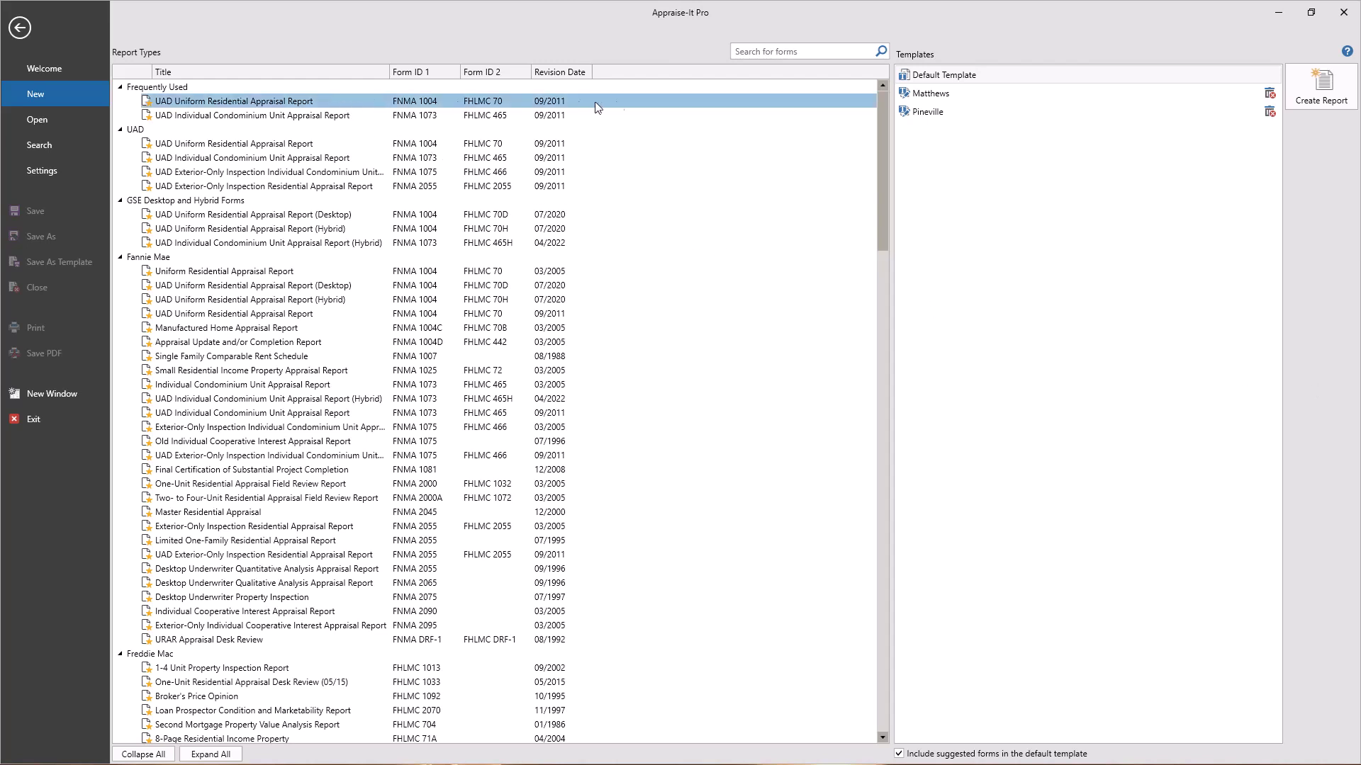
left_click(932, 78)
left_click(930, 97)
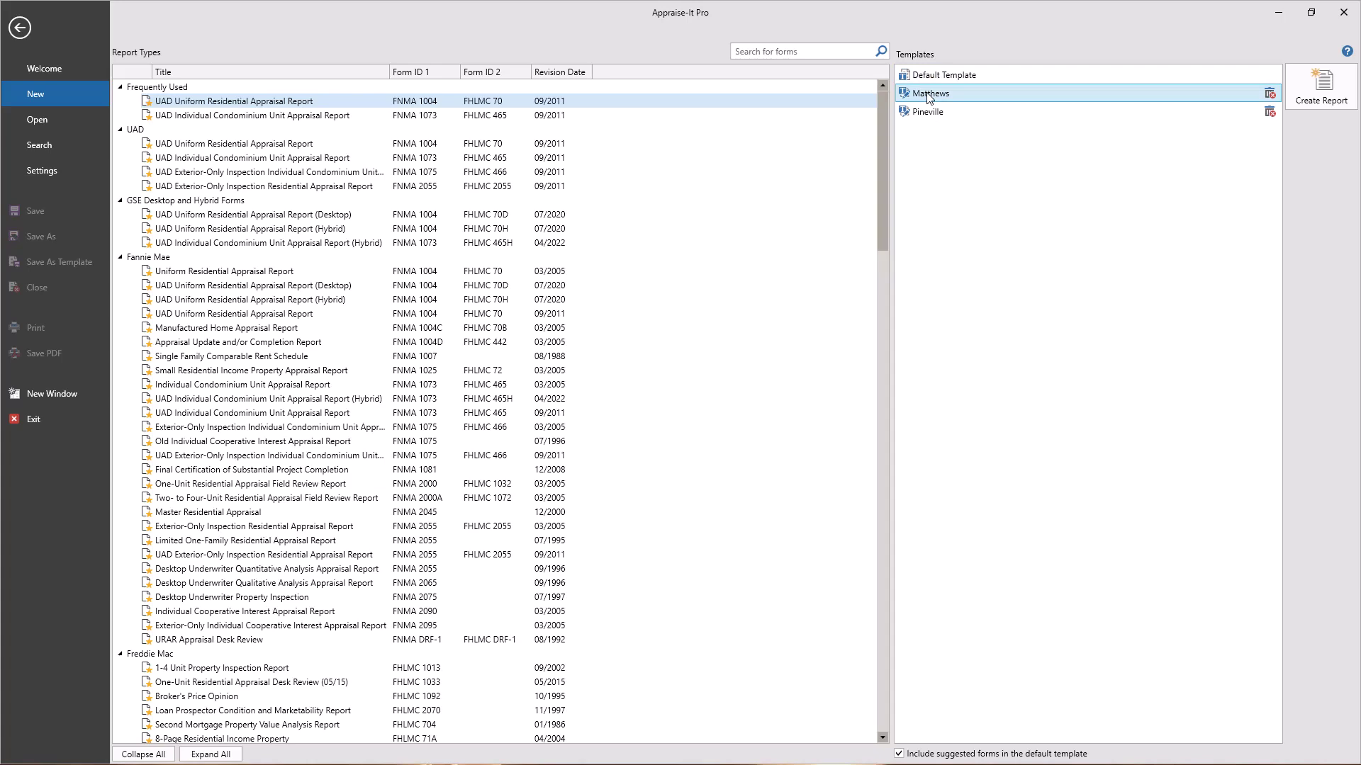
left_click(928, 114)
- Open the MISMO XML file from the Desktop as a report
left_click(50, 121)
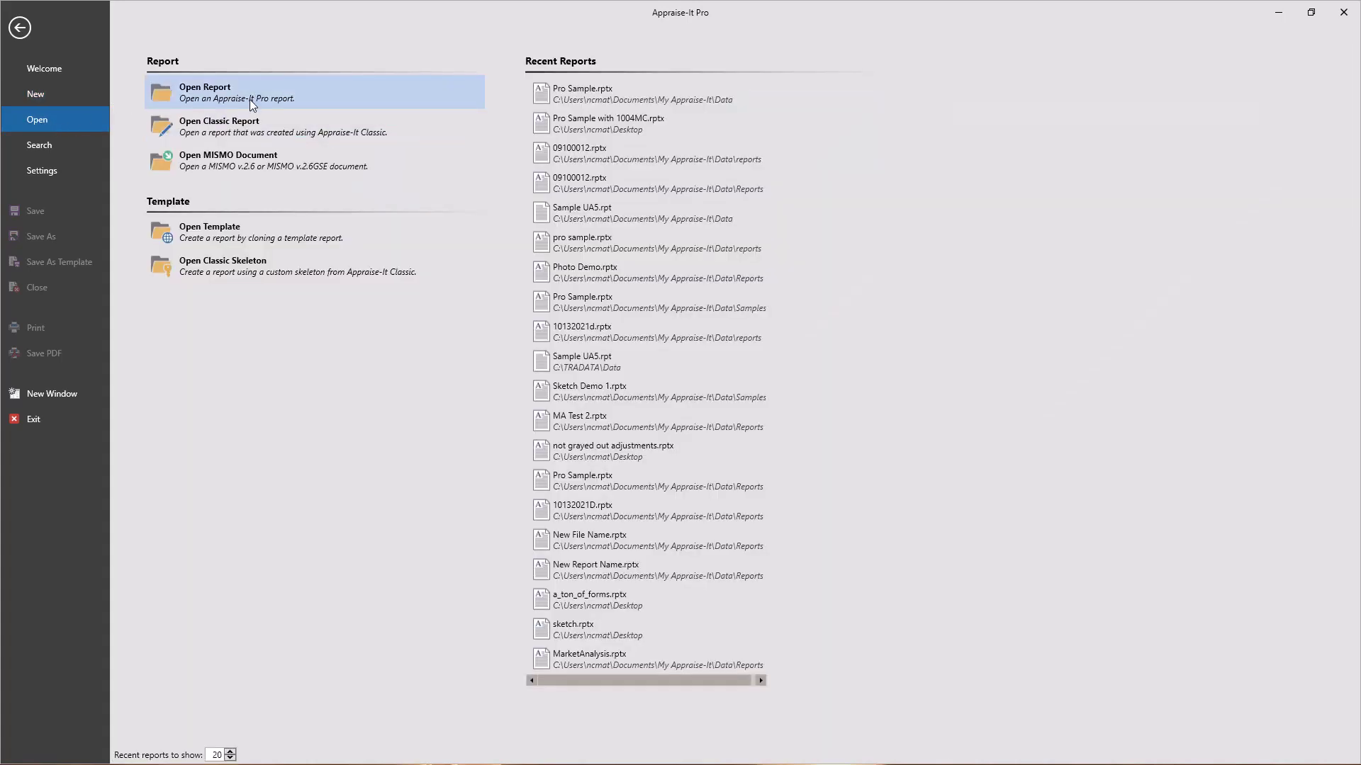
left_click(235, 163)
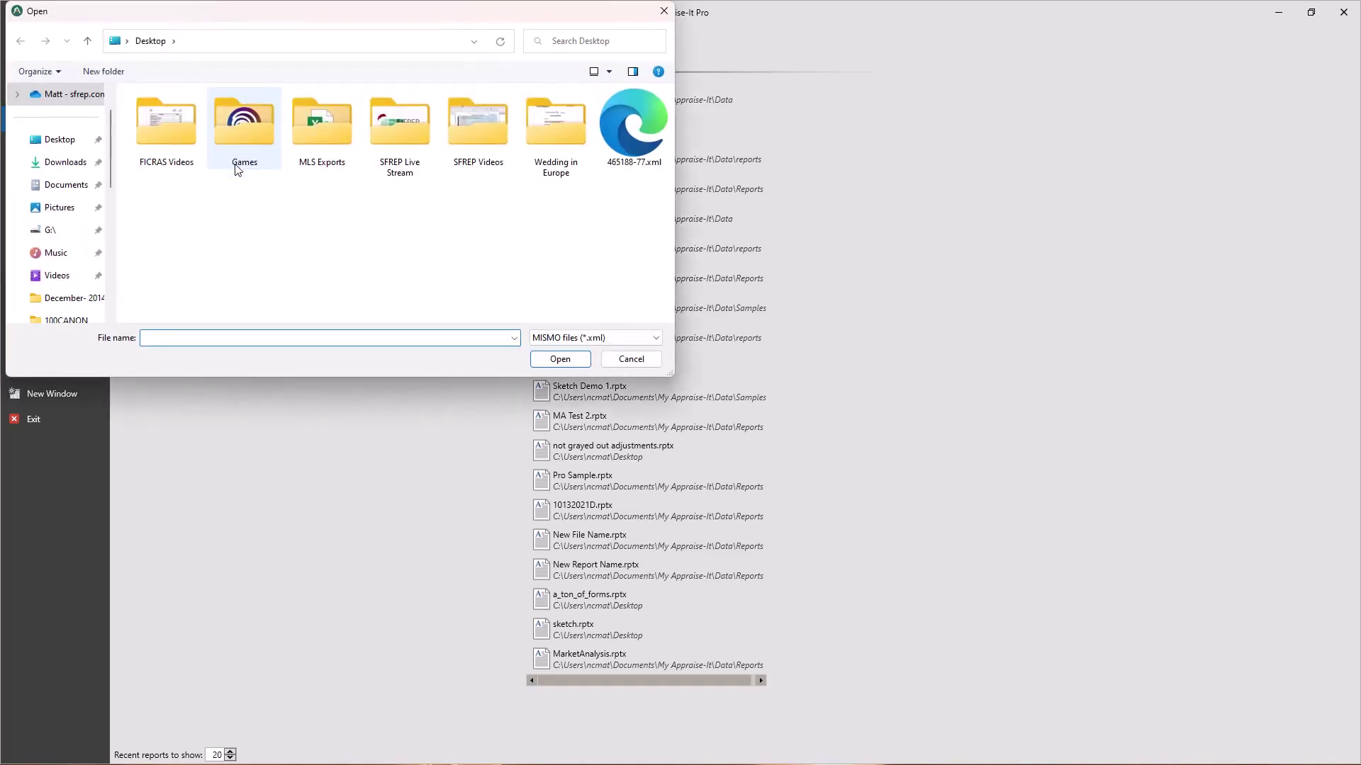
double_click(622, 145)
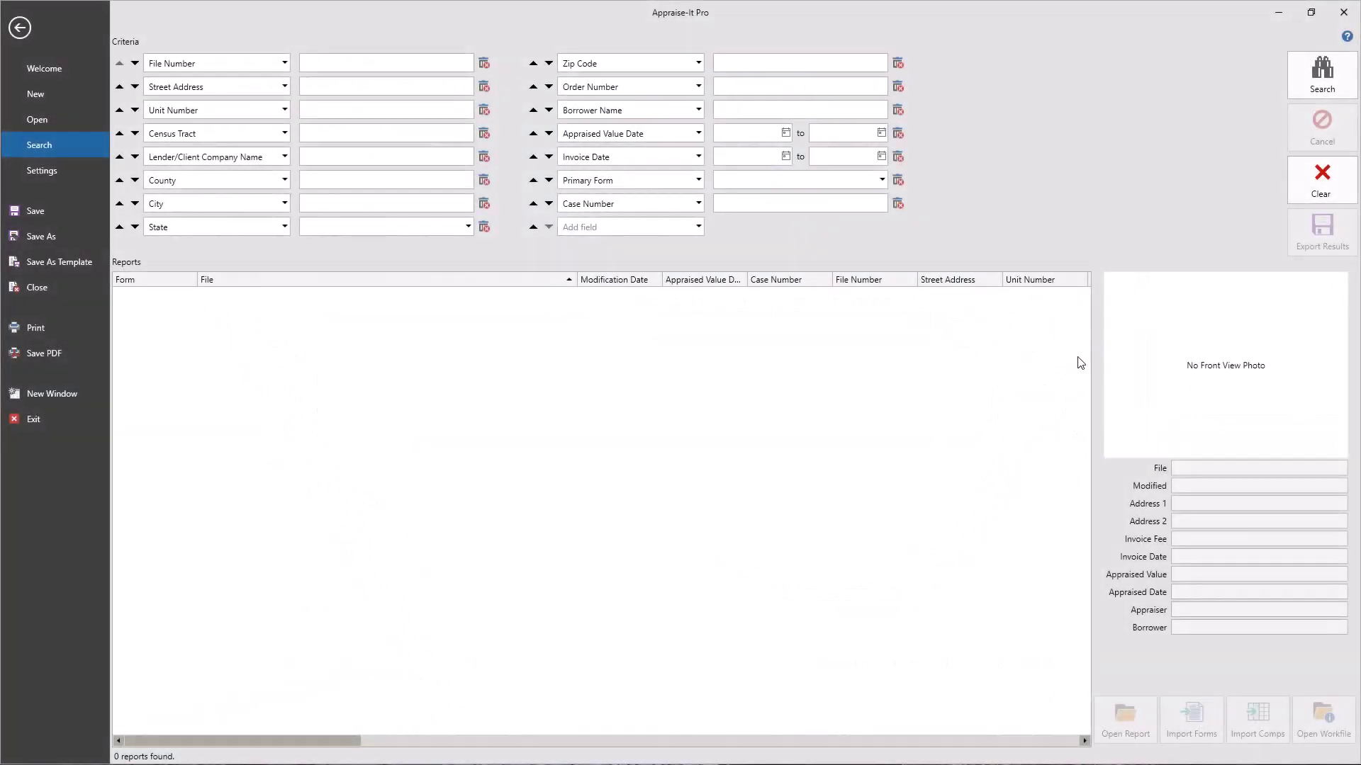
- Move Invoice Date down and Appraised Value Date up the criteria list, then search saved reports
left_click(548, 157)
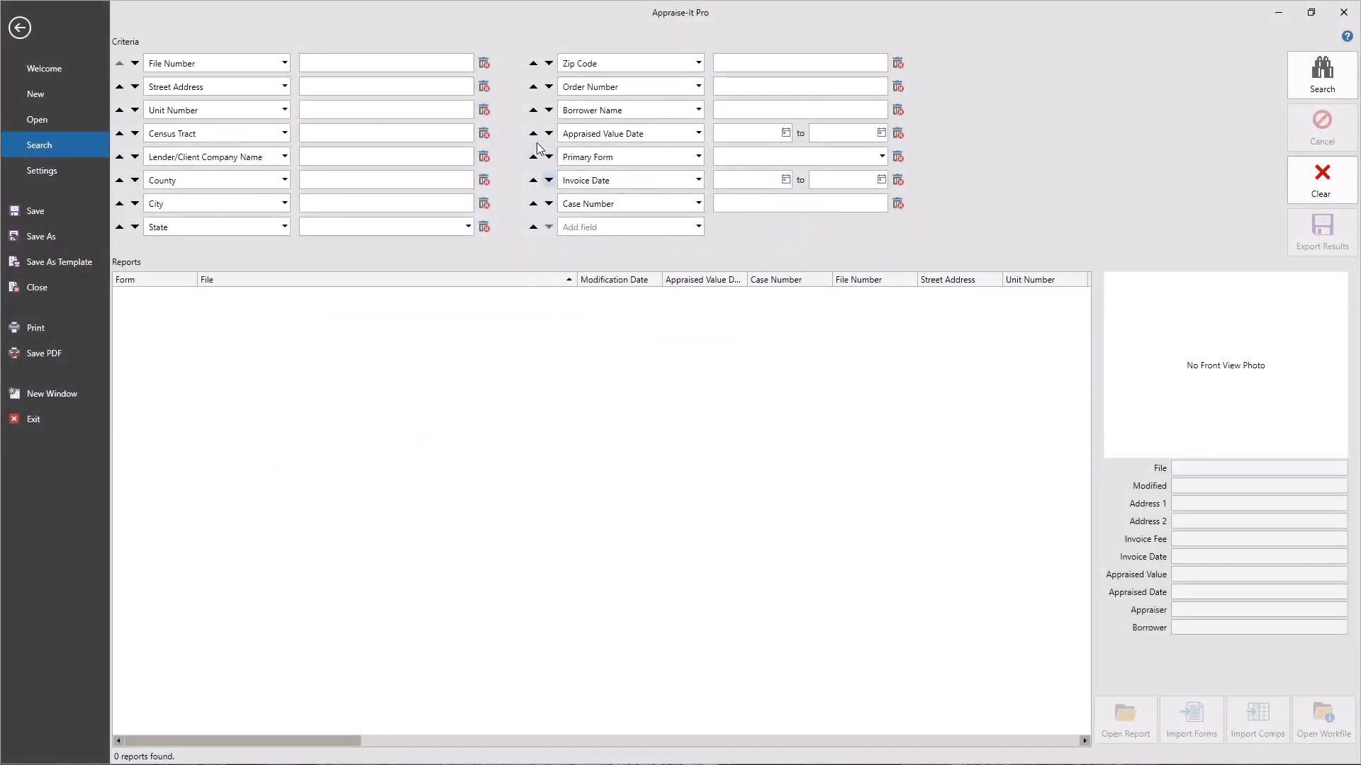
left_click(533, 133)
left_click(533, 111)
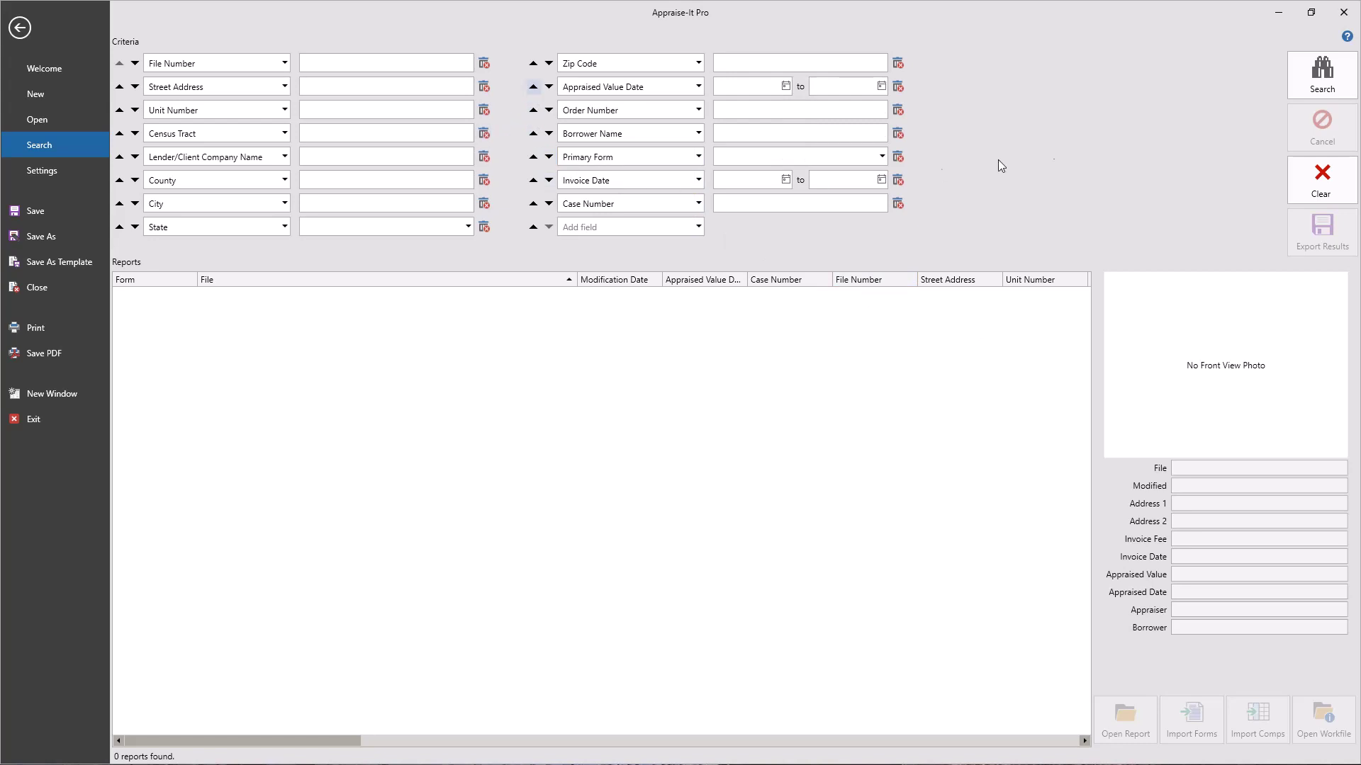
left_click(1322, 75)
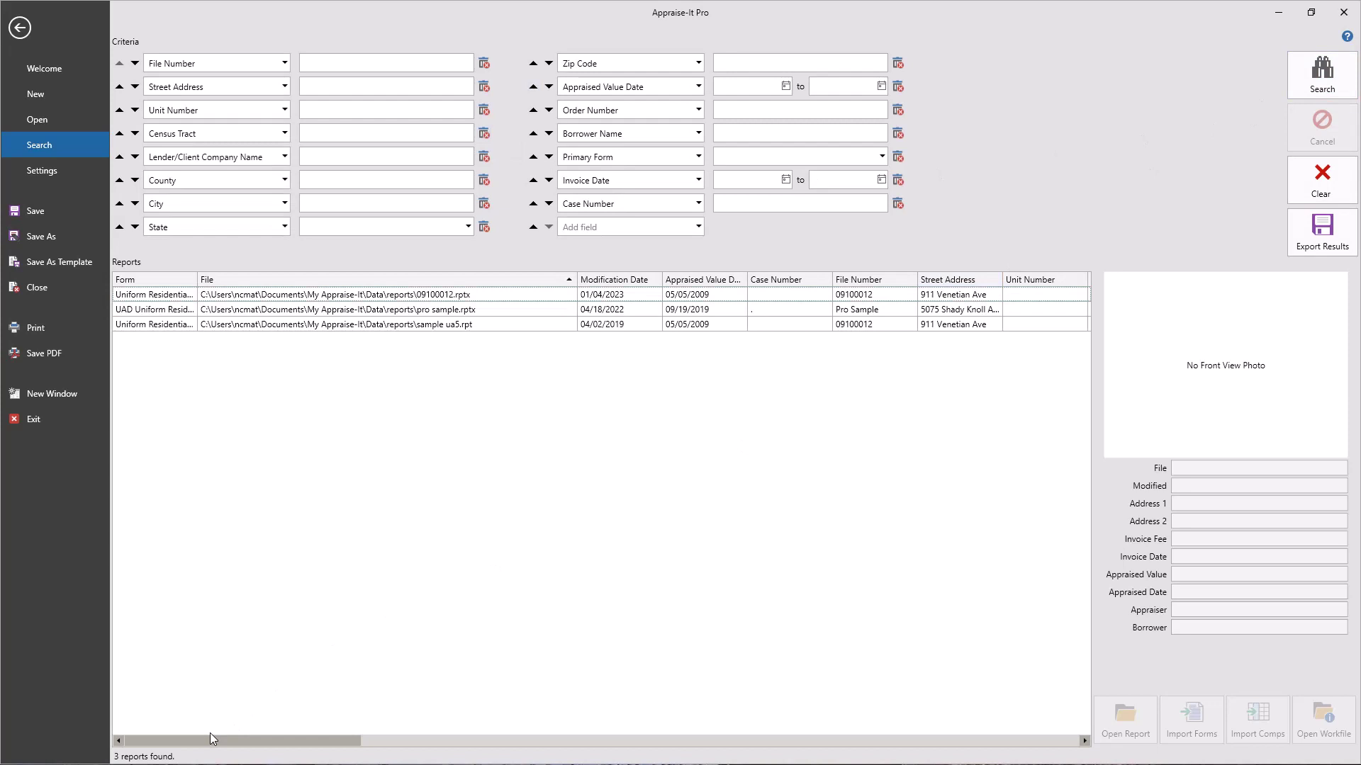
- Sort the three found reports by City then State, and show the Baton Rouge report's actions
left_click_drag(209, 737, 308, 748)
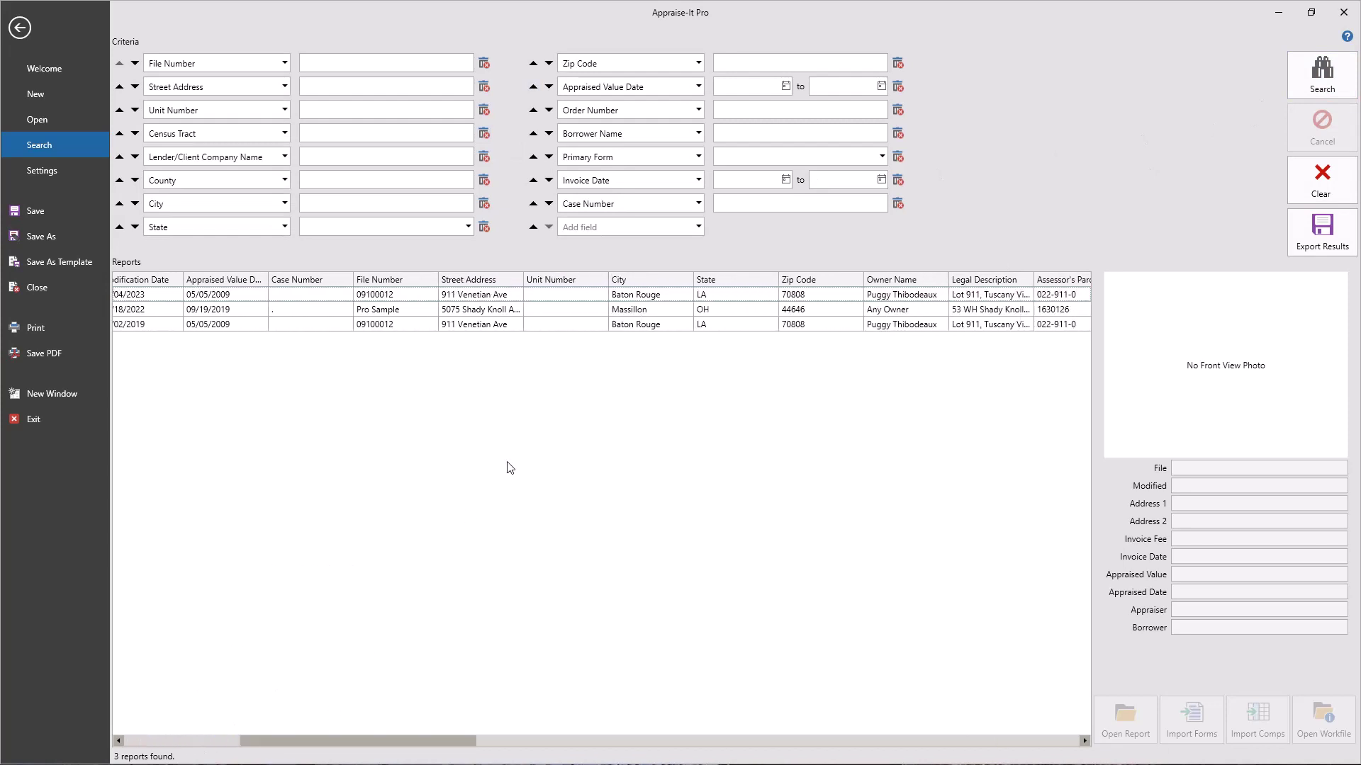
left_click(669, 279)
left_click(724, 279)
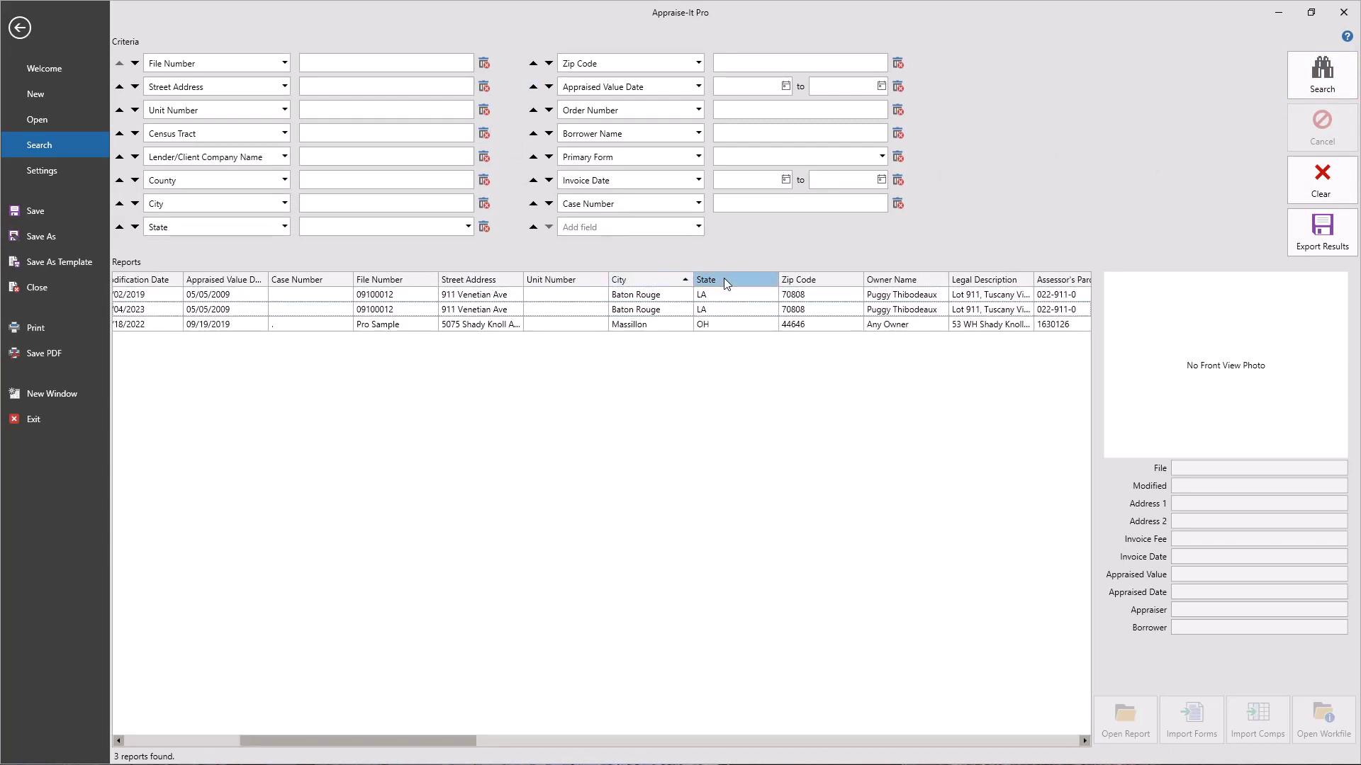
left_click(653, 295)
right_click(652, 296)
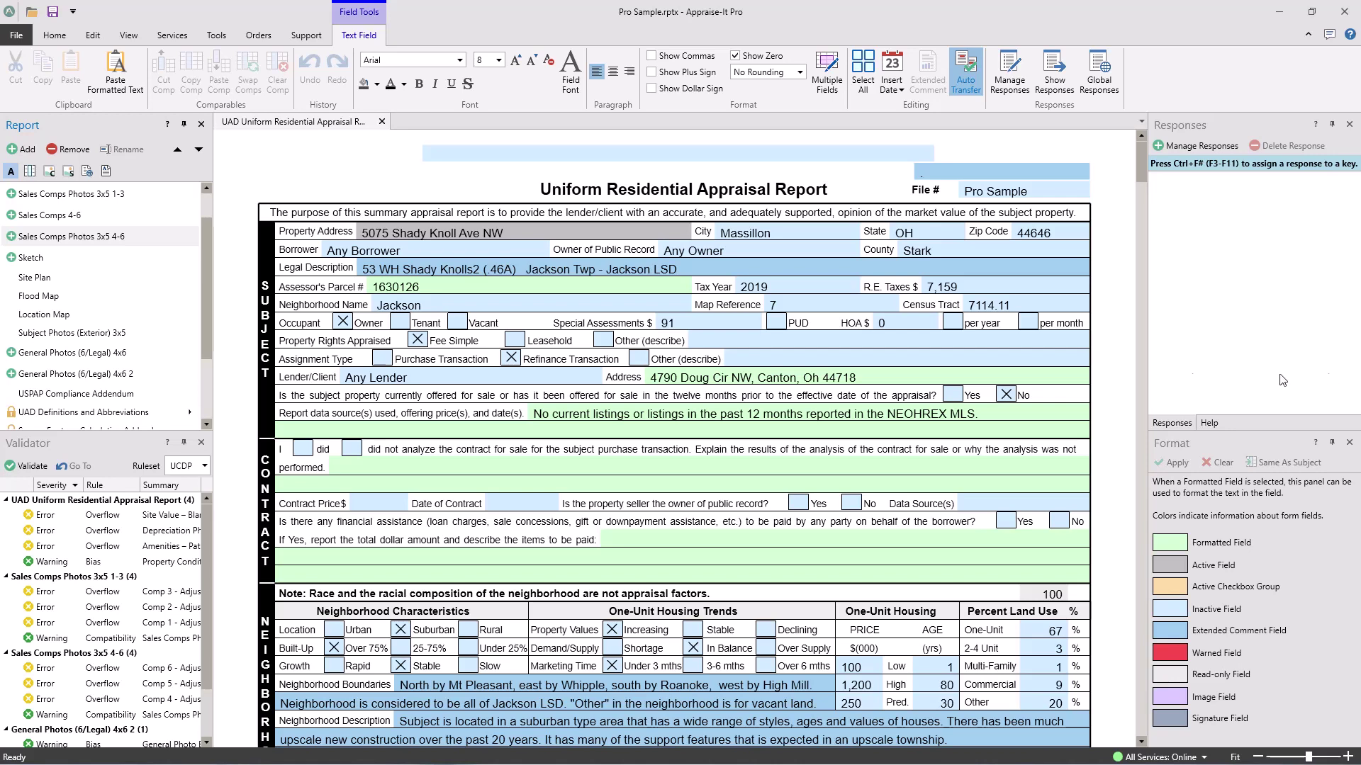
- Add another set of sales comparable pages and view Sales Comps 7-9 and its Photos 3x5 form
left_click(10, 219)
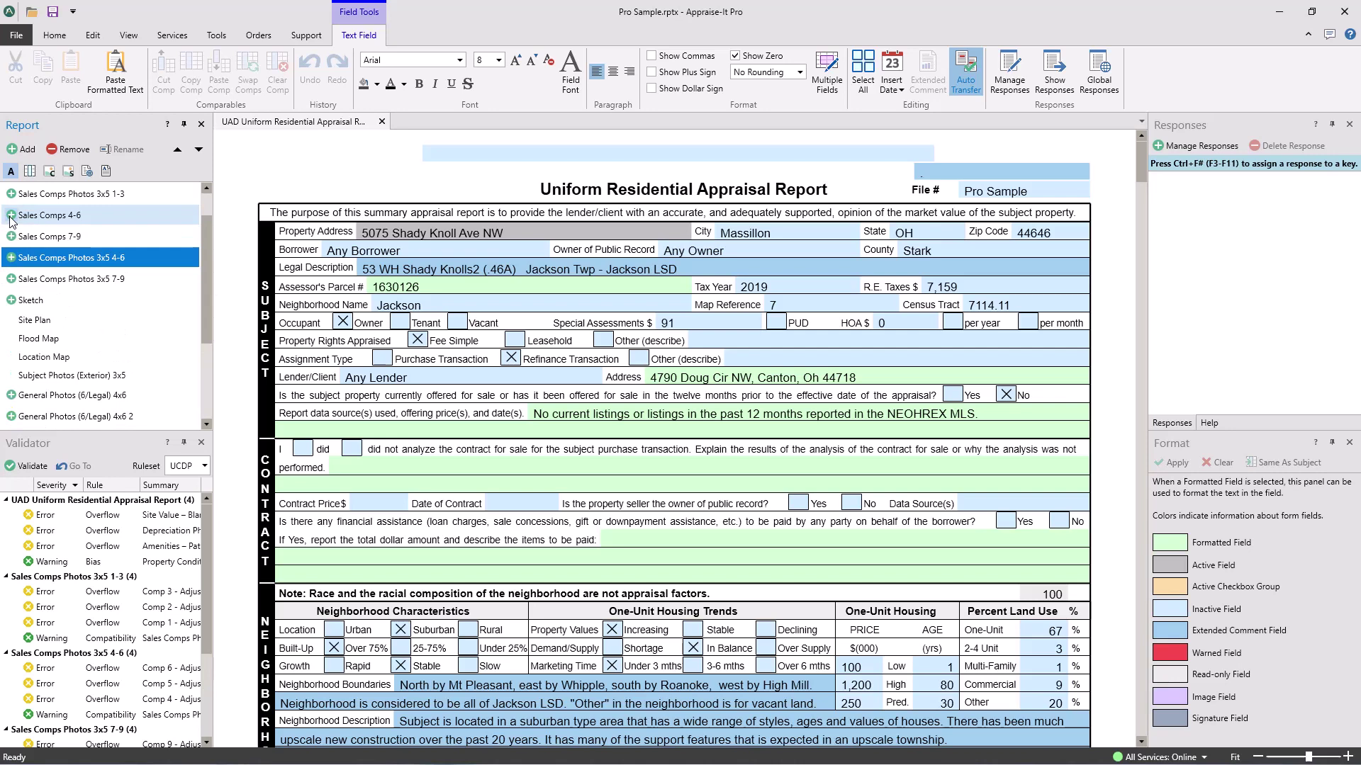
left_click(28, 236)
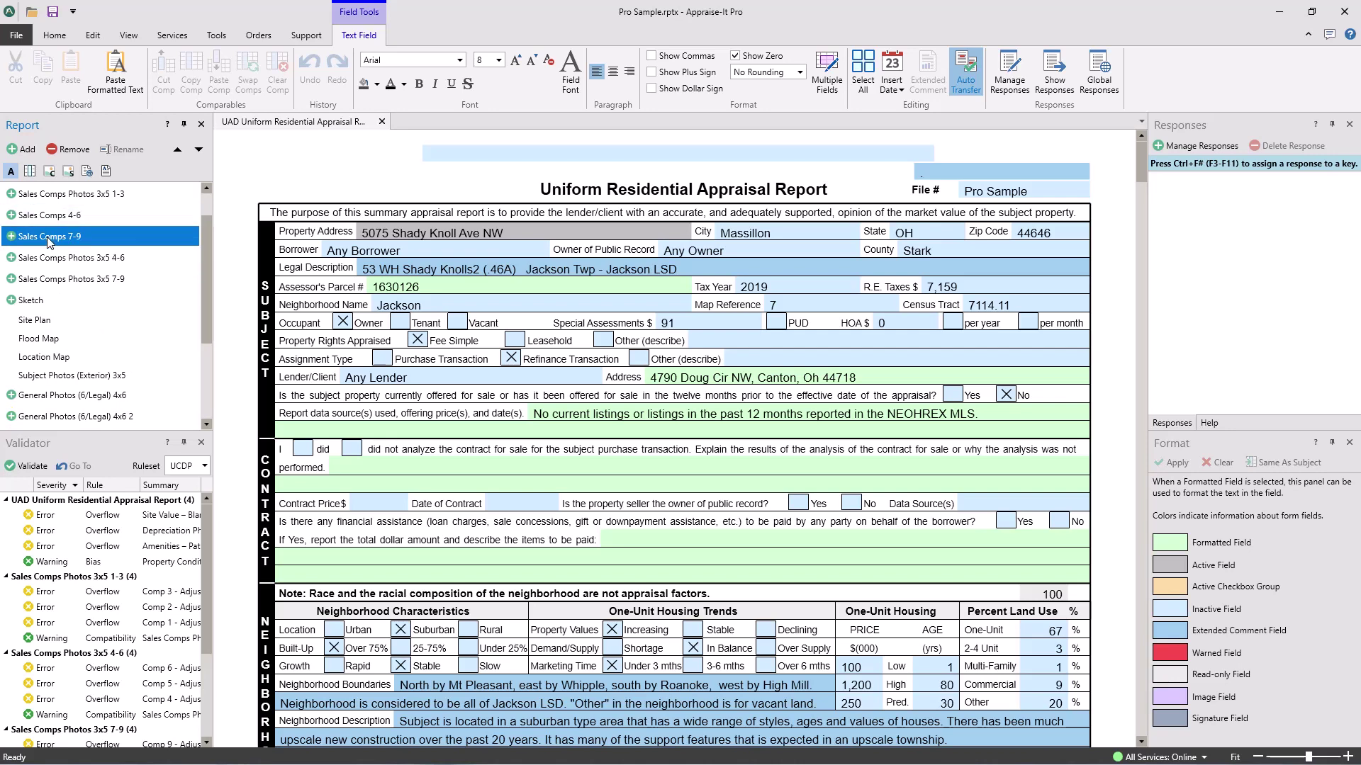
left_click(59, 281)
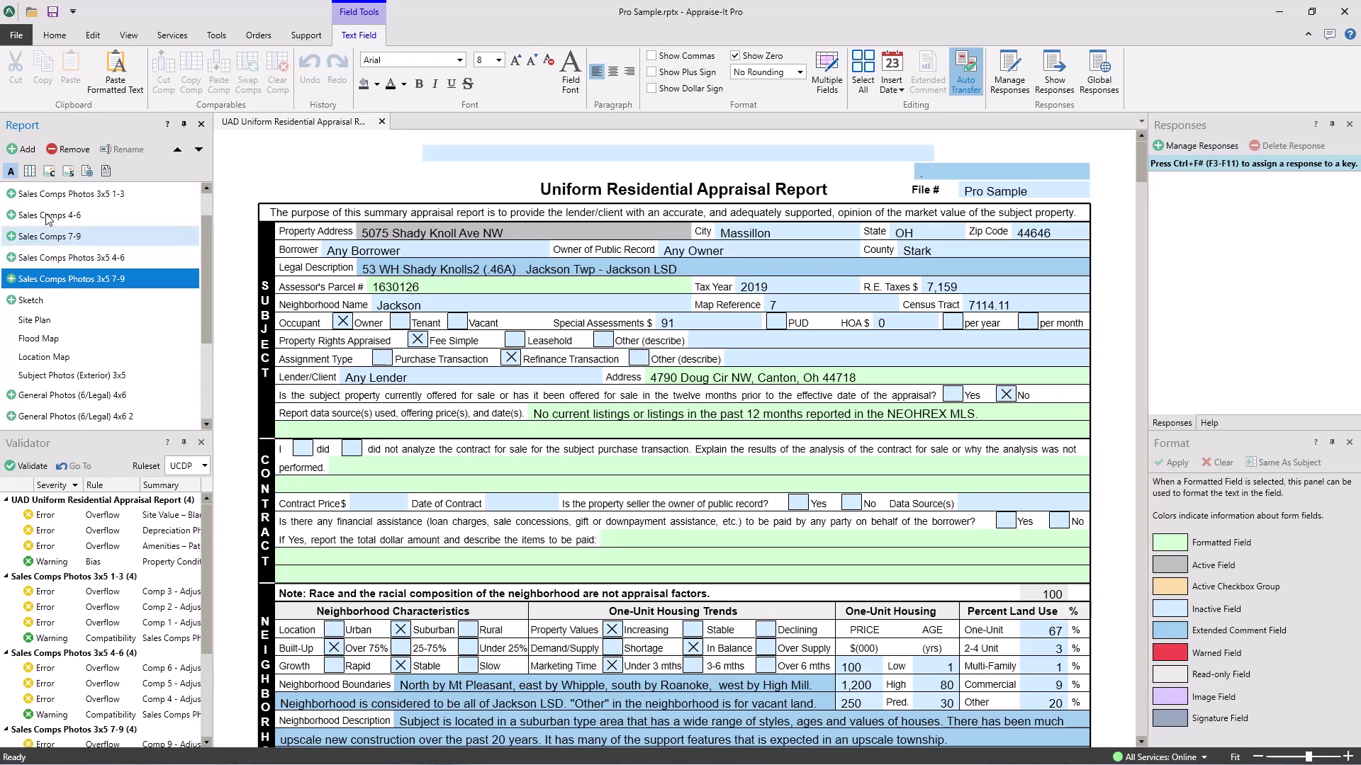
- Search the Add / Remove Forms library for 'cha' and select the Chase HUD Addendum
left_click(24, 148)
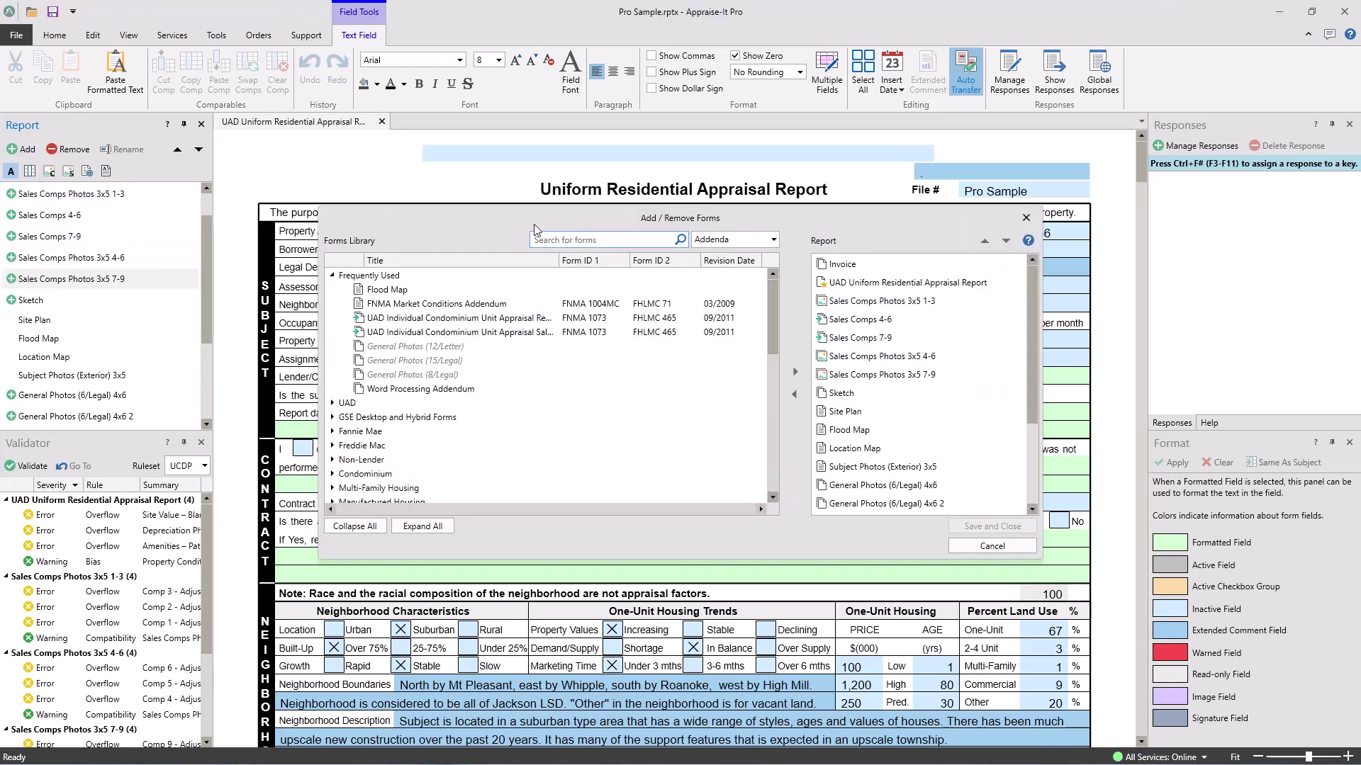
left_click(568, 240)
type("cha")
left_click(422, 292)
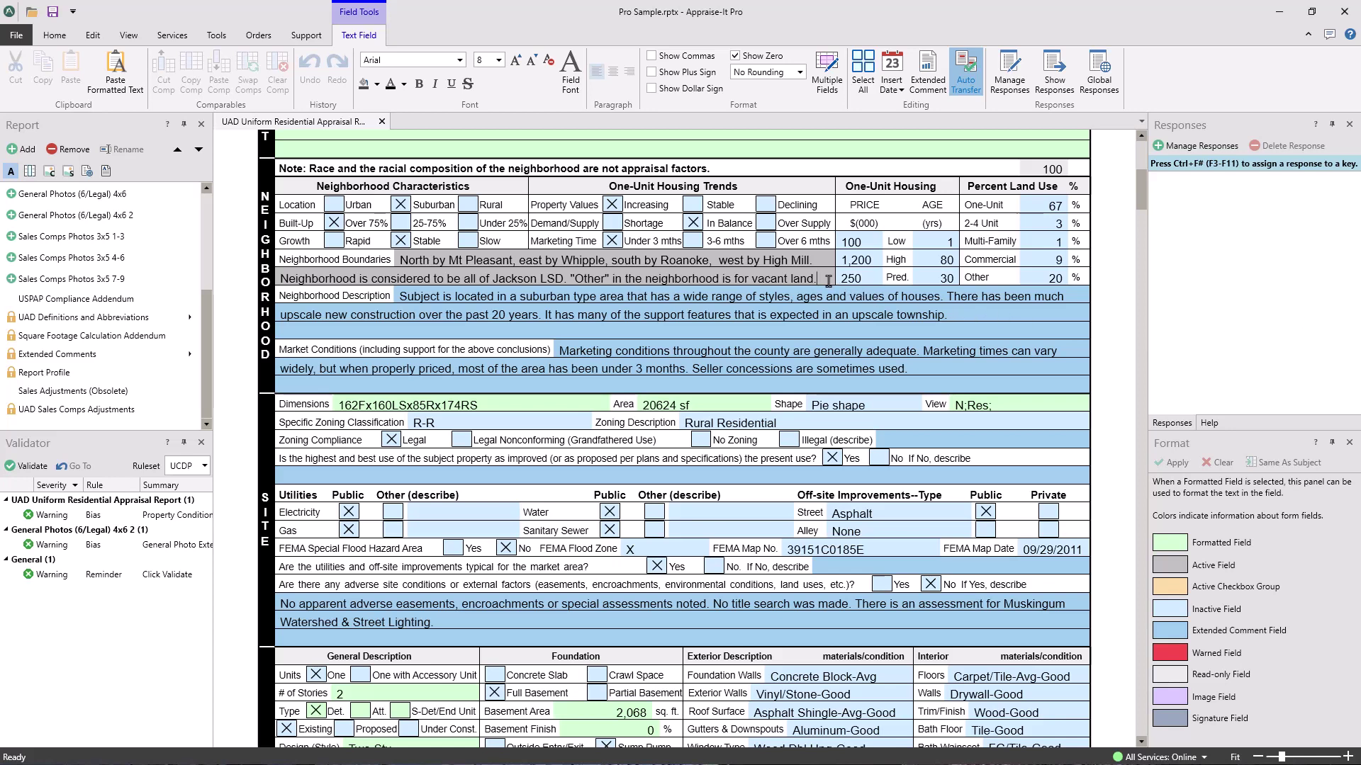
- Undo the unfinished 'All othe' neighborhood text and assign saved city names to function keys
type("All othe")
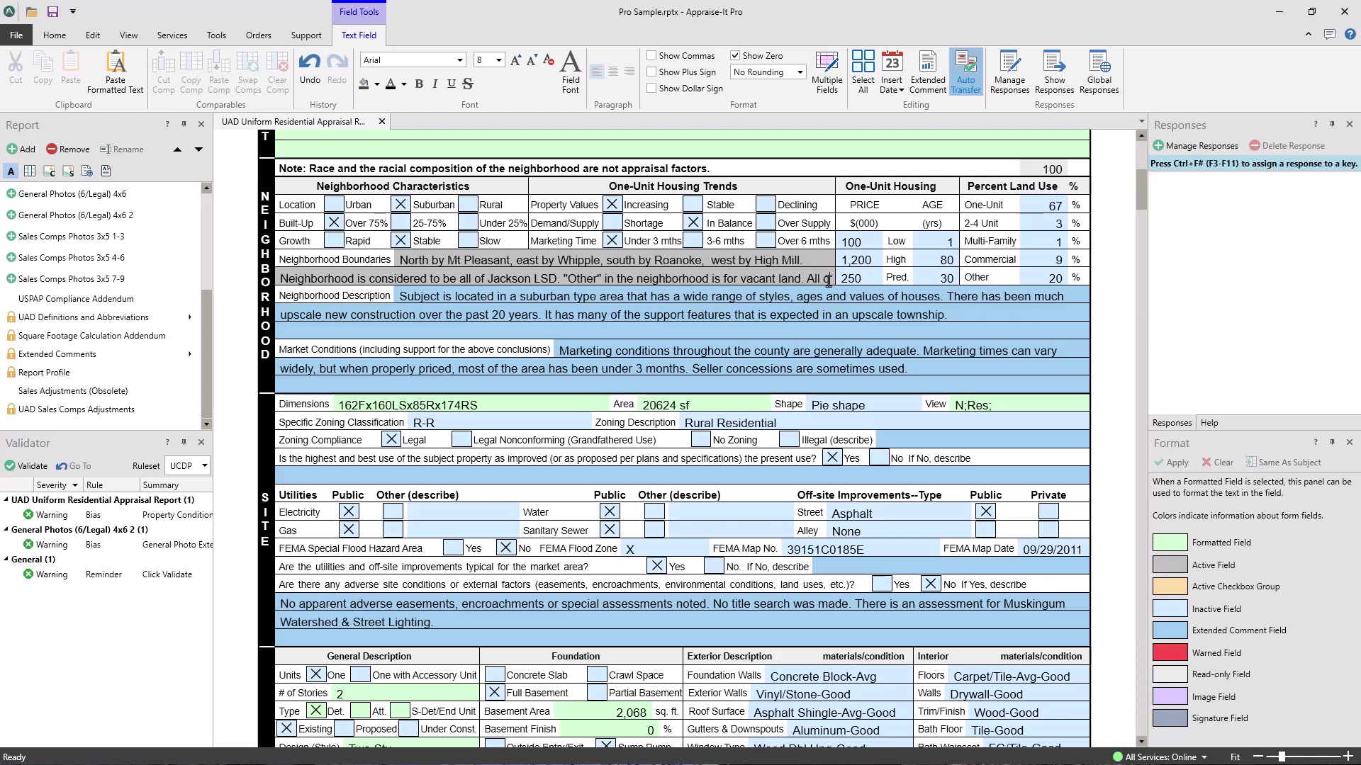
key("ctrl+z")
key("ctrl+z")
key("ctrl+z")
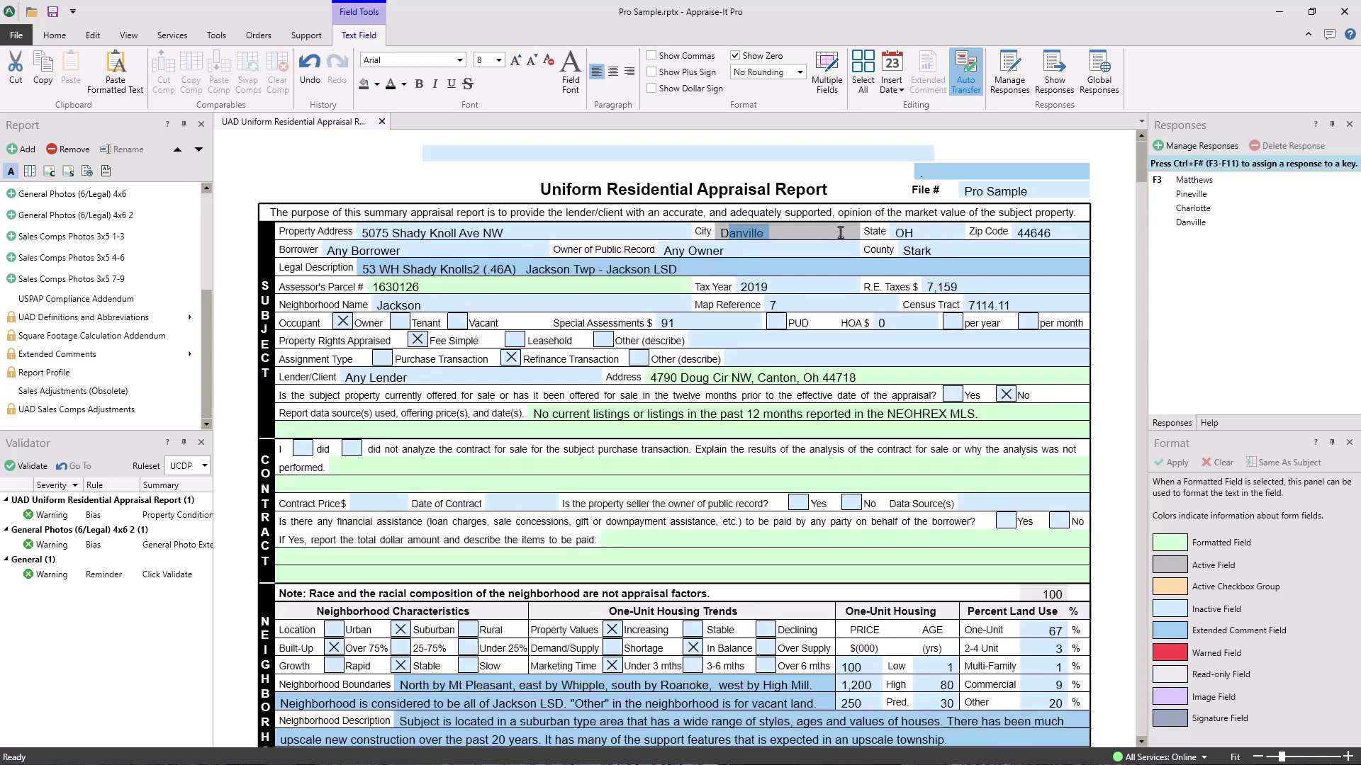
key("ctrl+z")
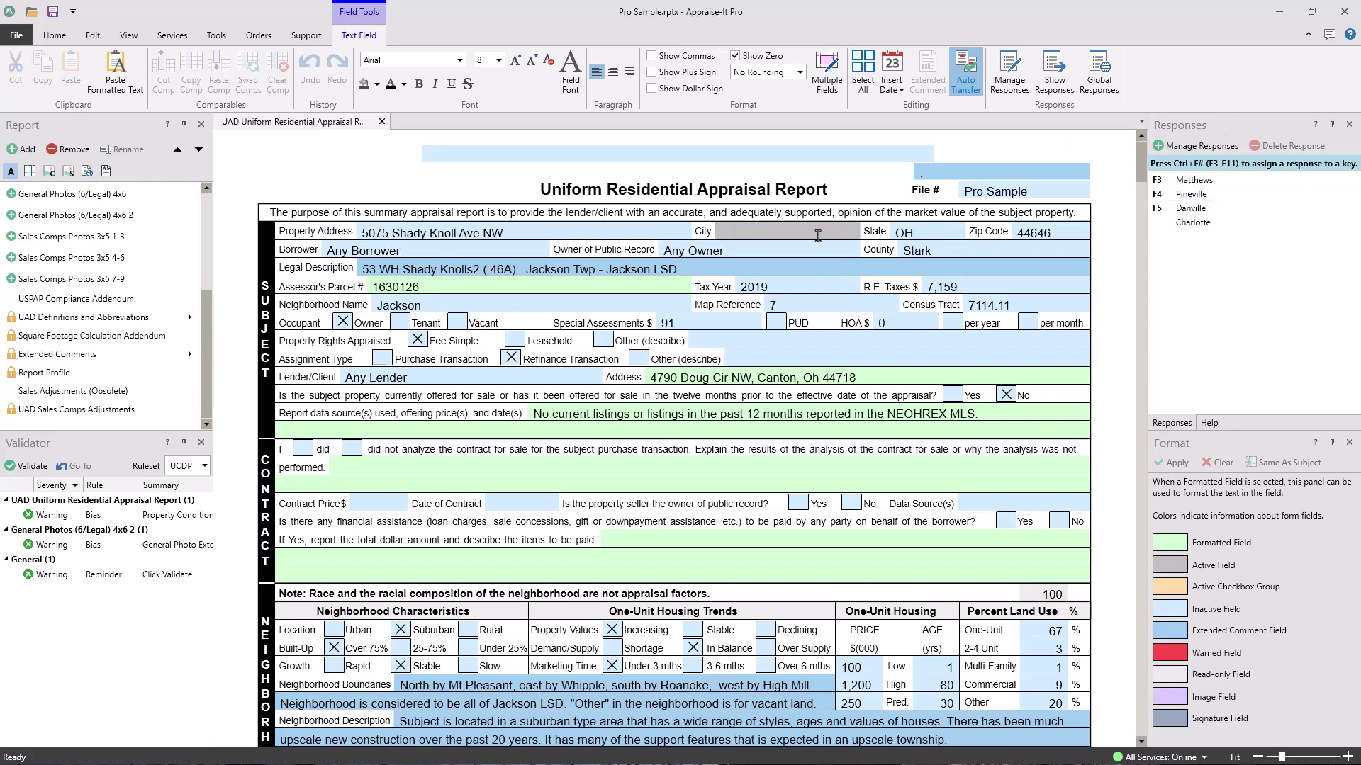
- Fill City with the Danville response, answer the HOA question, and add General Photos (15/Legal)
key("ctrl+y")
key("ctrl+y")
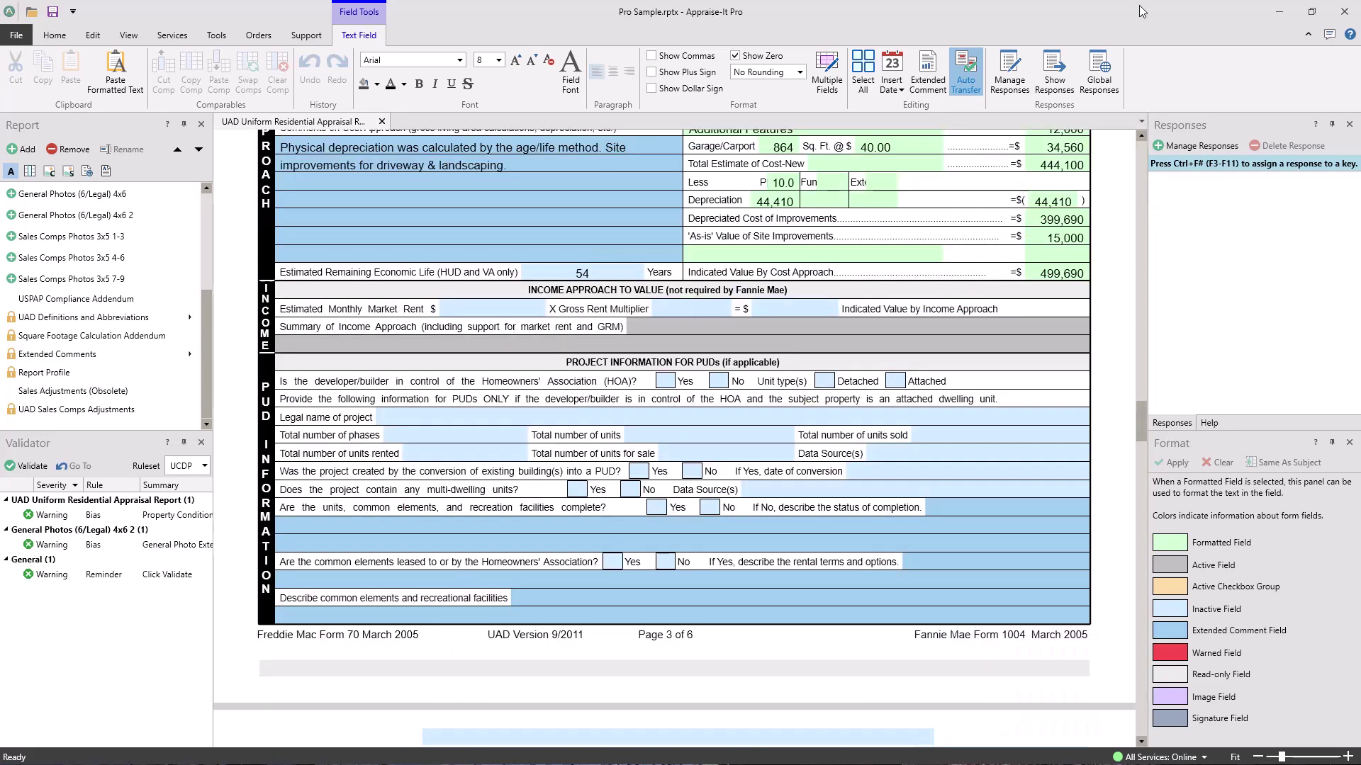
key("Tab")
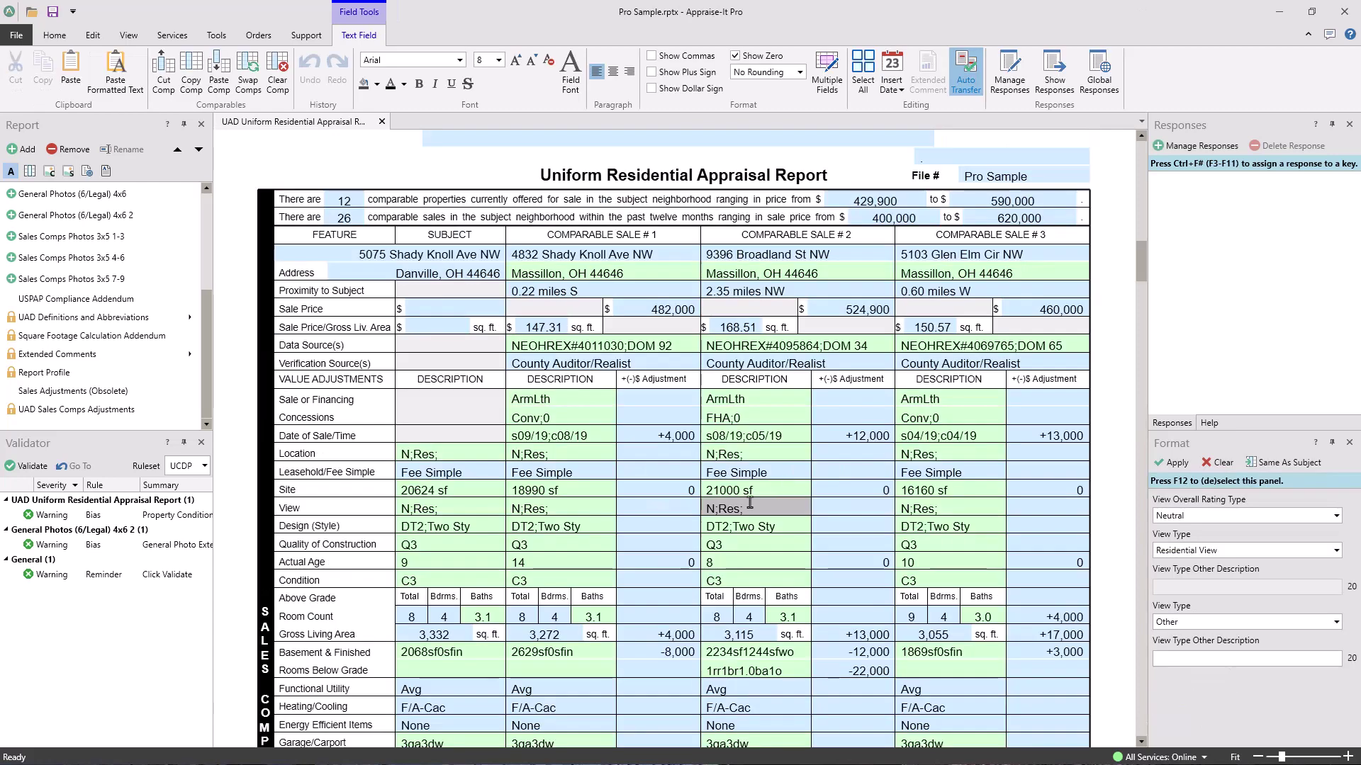
right_click(749, 502)
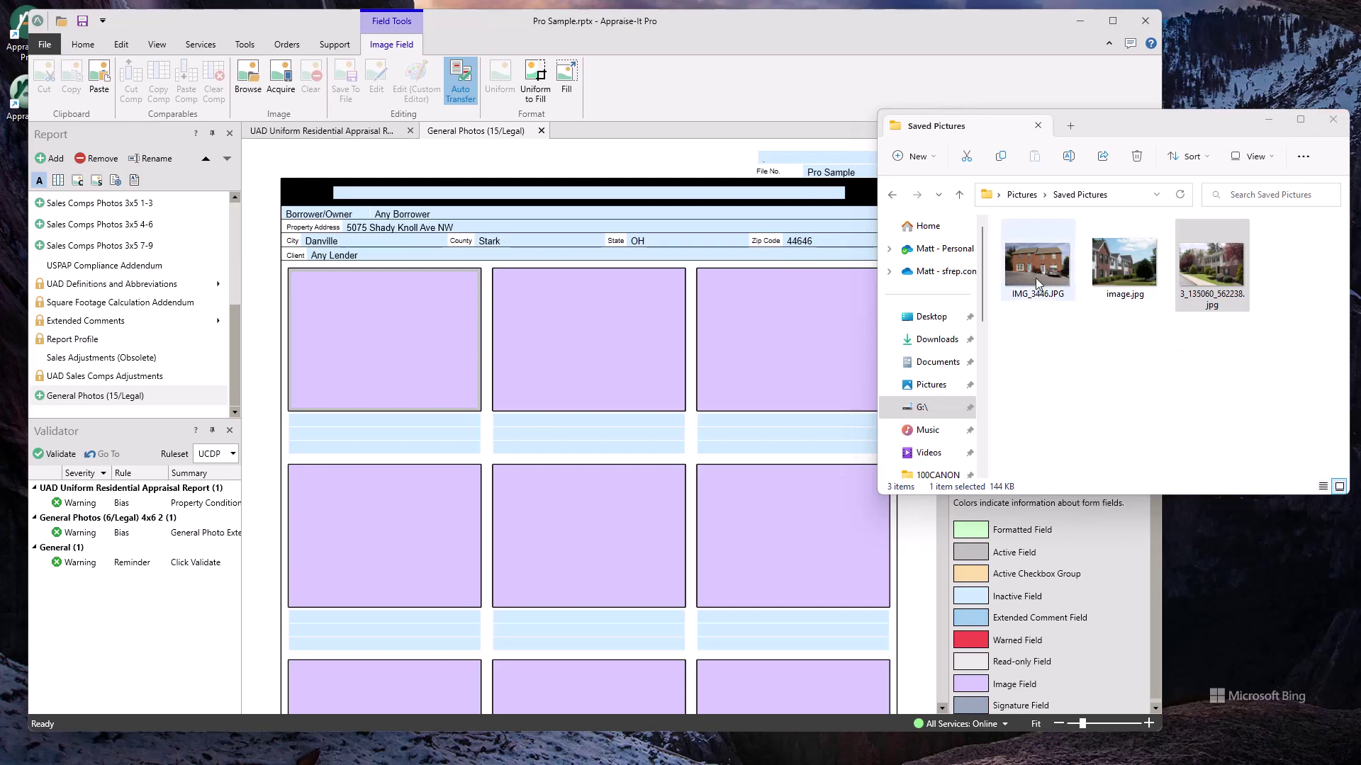
- Place IMG_3446.JPG and image.jpg in photo boxes 1 and 2, and paste a house photo into box 3
left_click_drag(1036, 282, 489, 350)
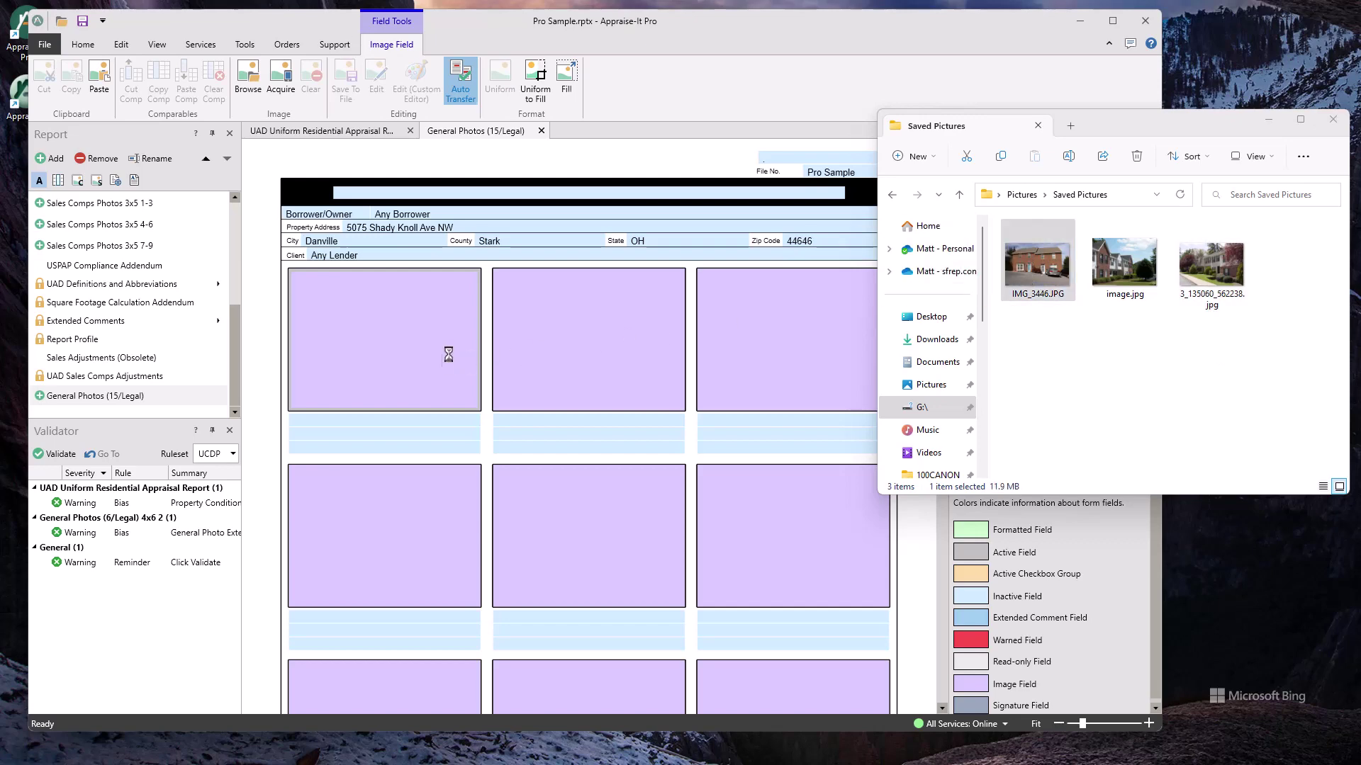
left_click_drag(1124, 265, 810, 310)
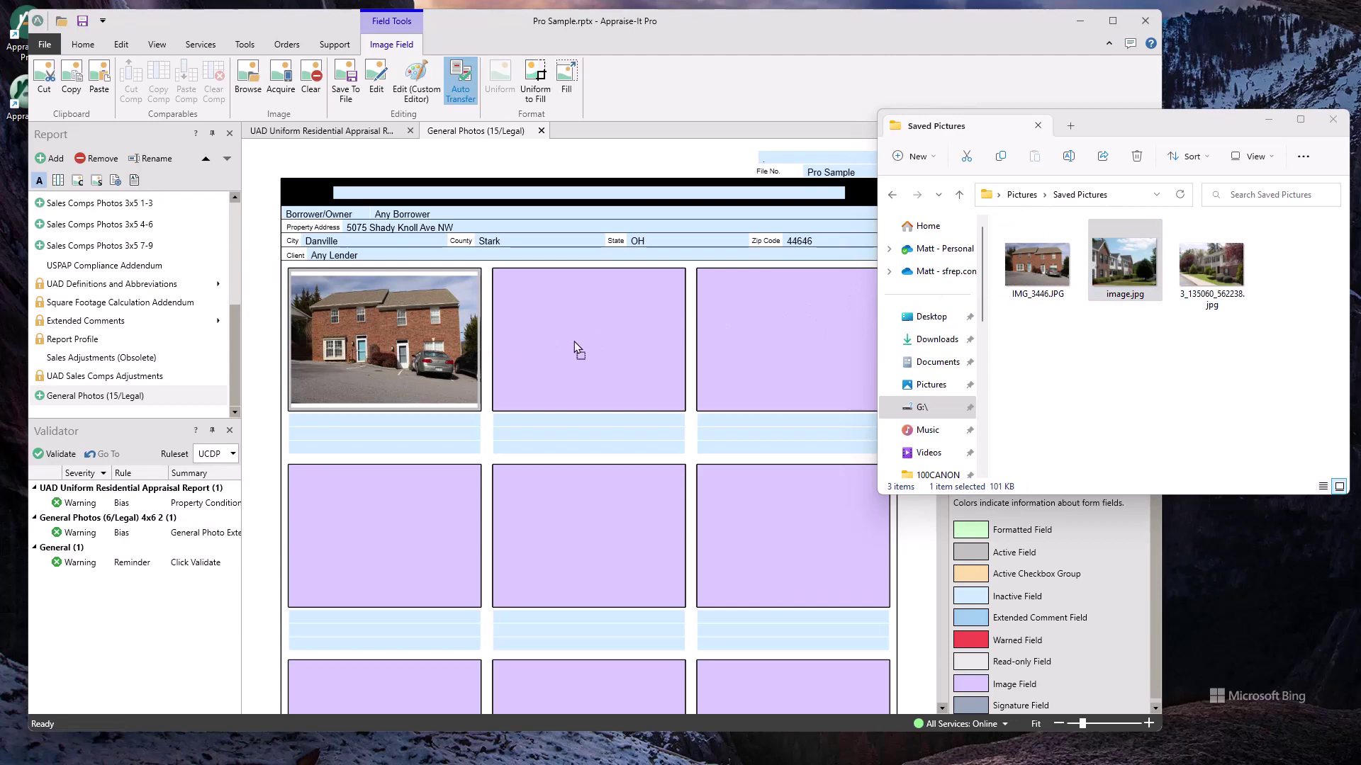
left_click_drag(574, 342, 574, 341)
right_click(762, 328)
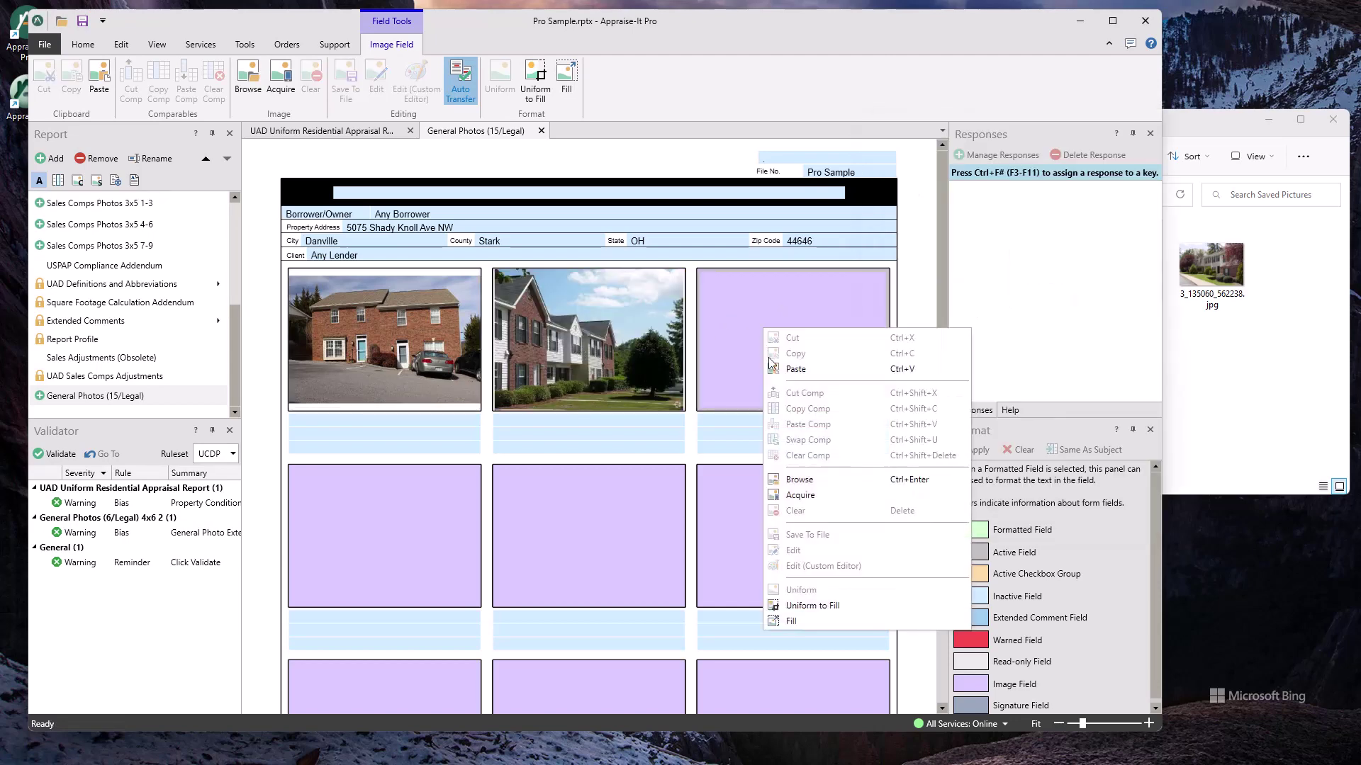
left_click(795, 369)
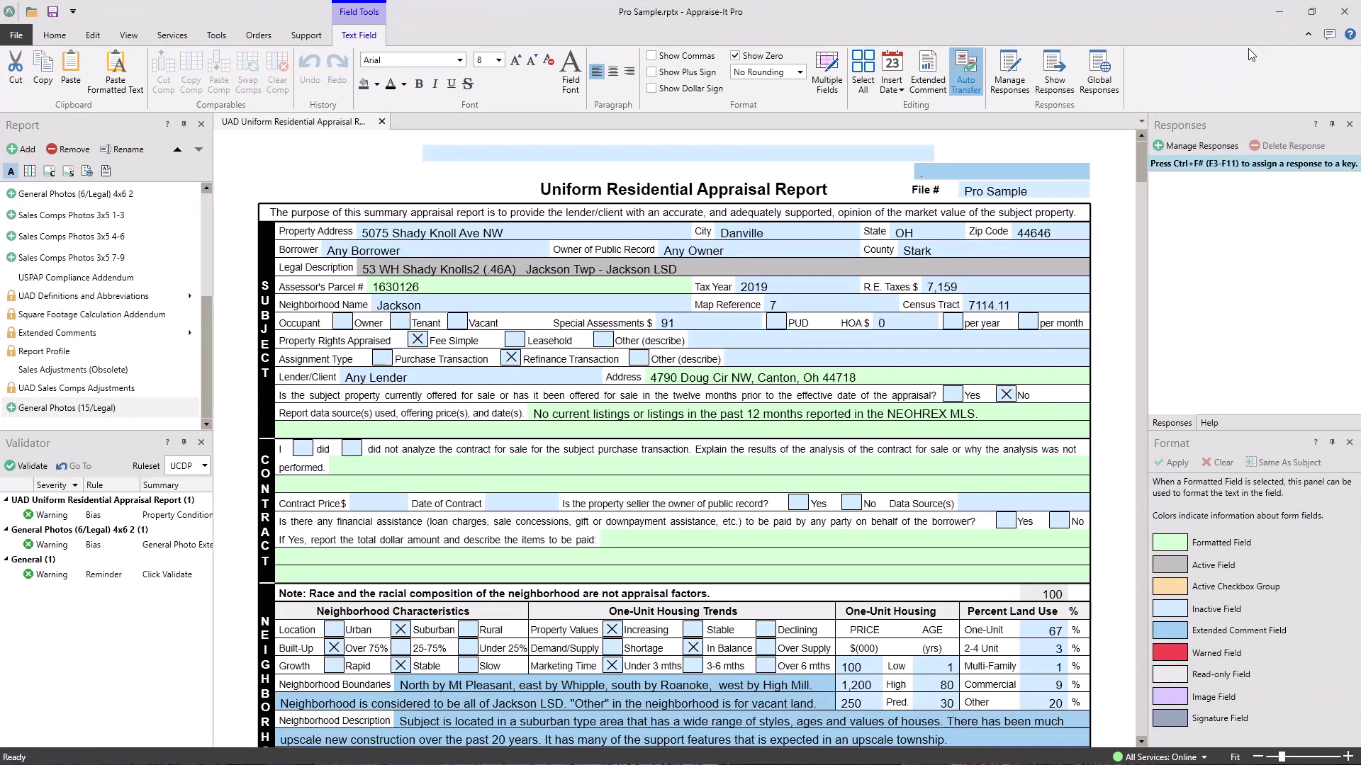
- Run a spelling check of the report from the Edit commands, then close it
left_click(95, 37)
left_click(176, 69)
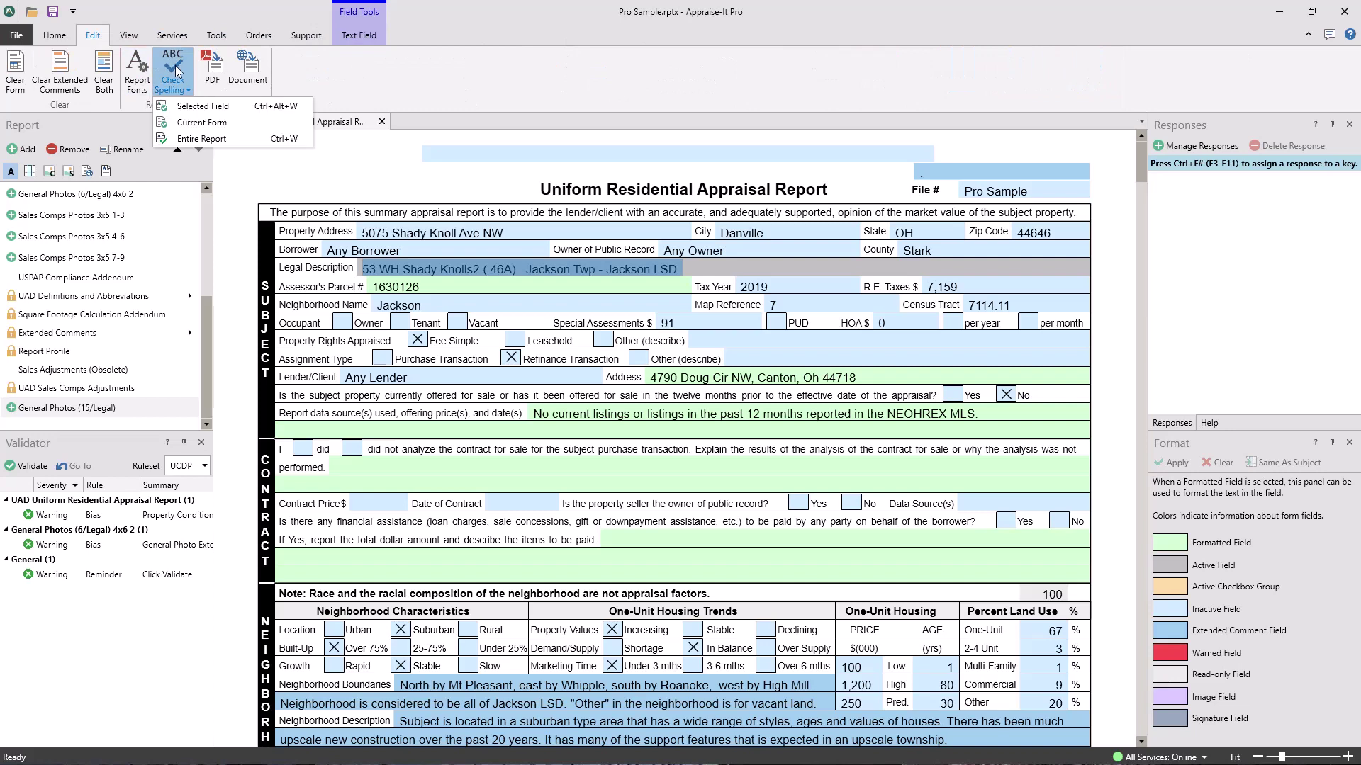
left_click(191, 138)
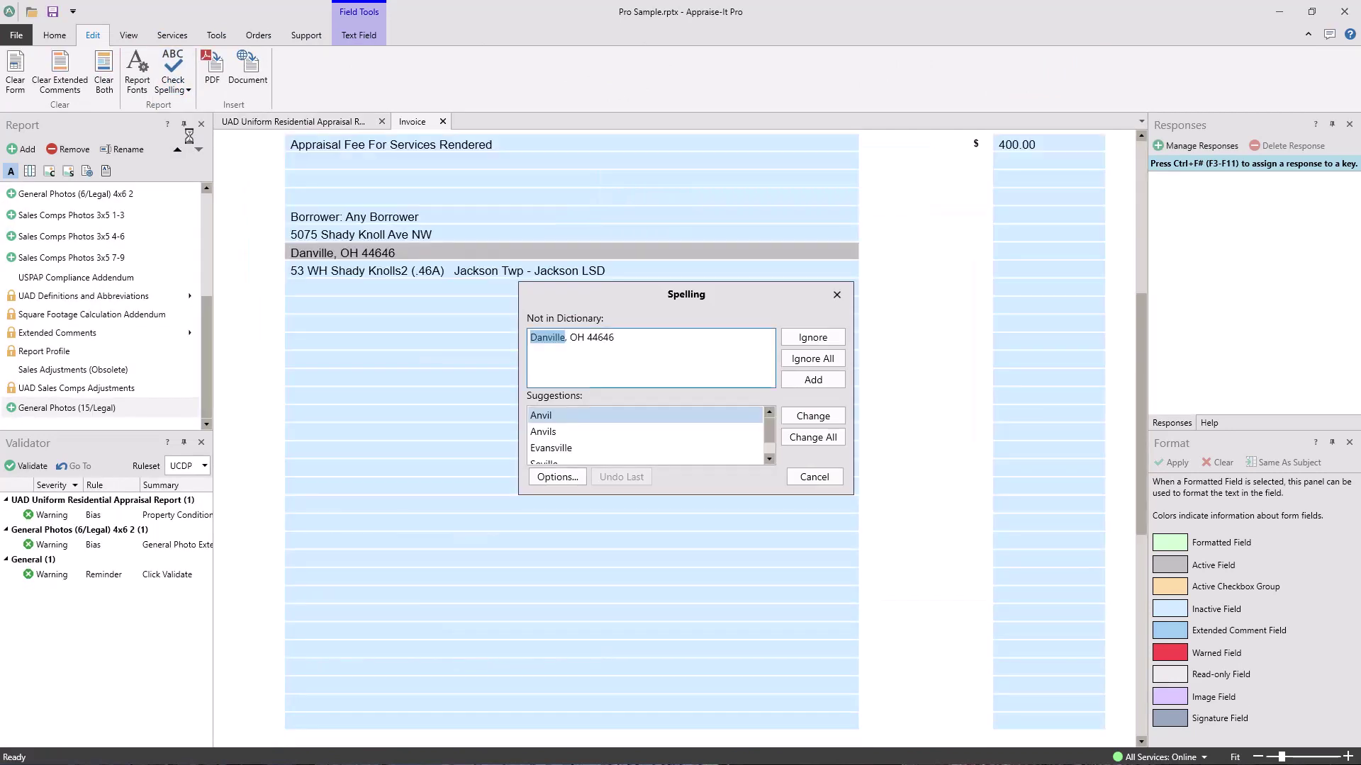
key("Escape")
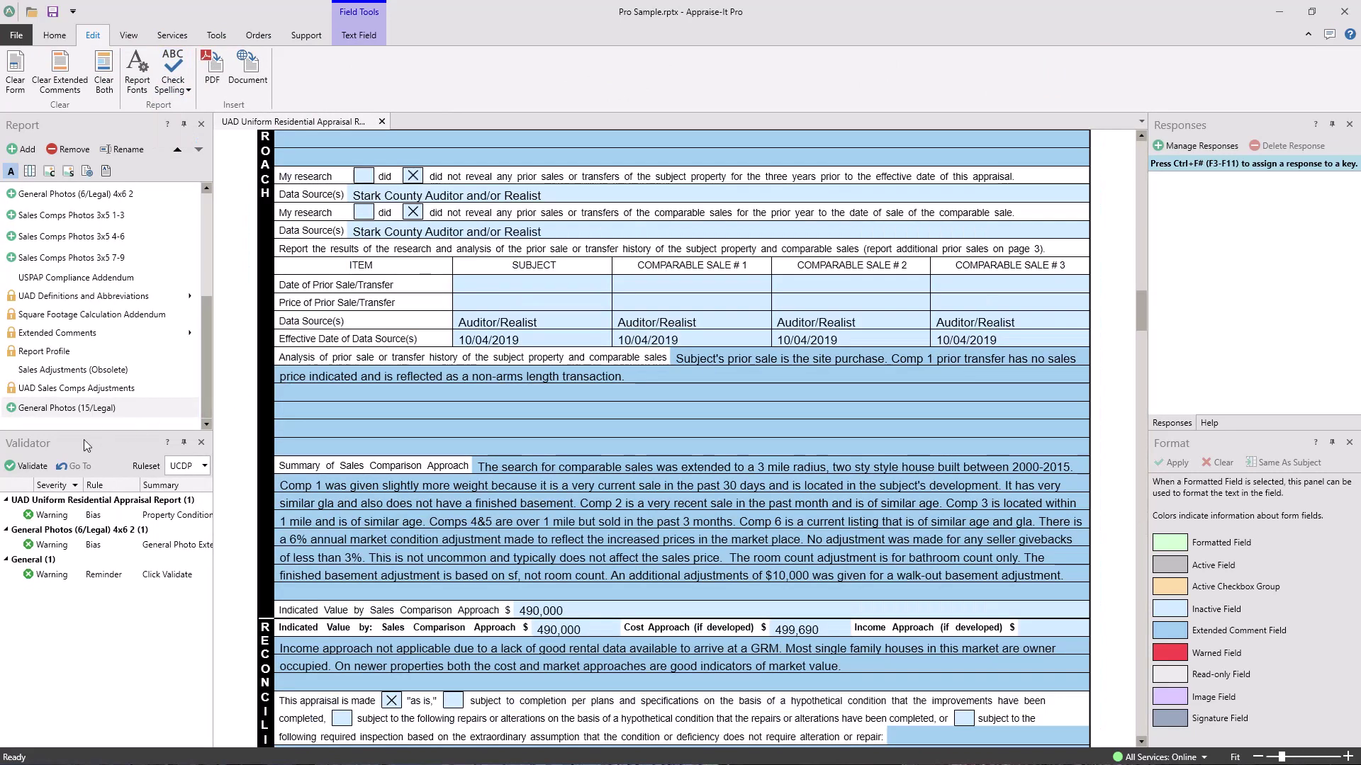
- Validate the report and jump to the field behind the second validation issue
left_click(34, 466)
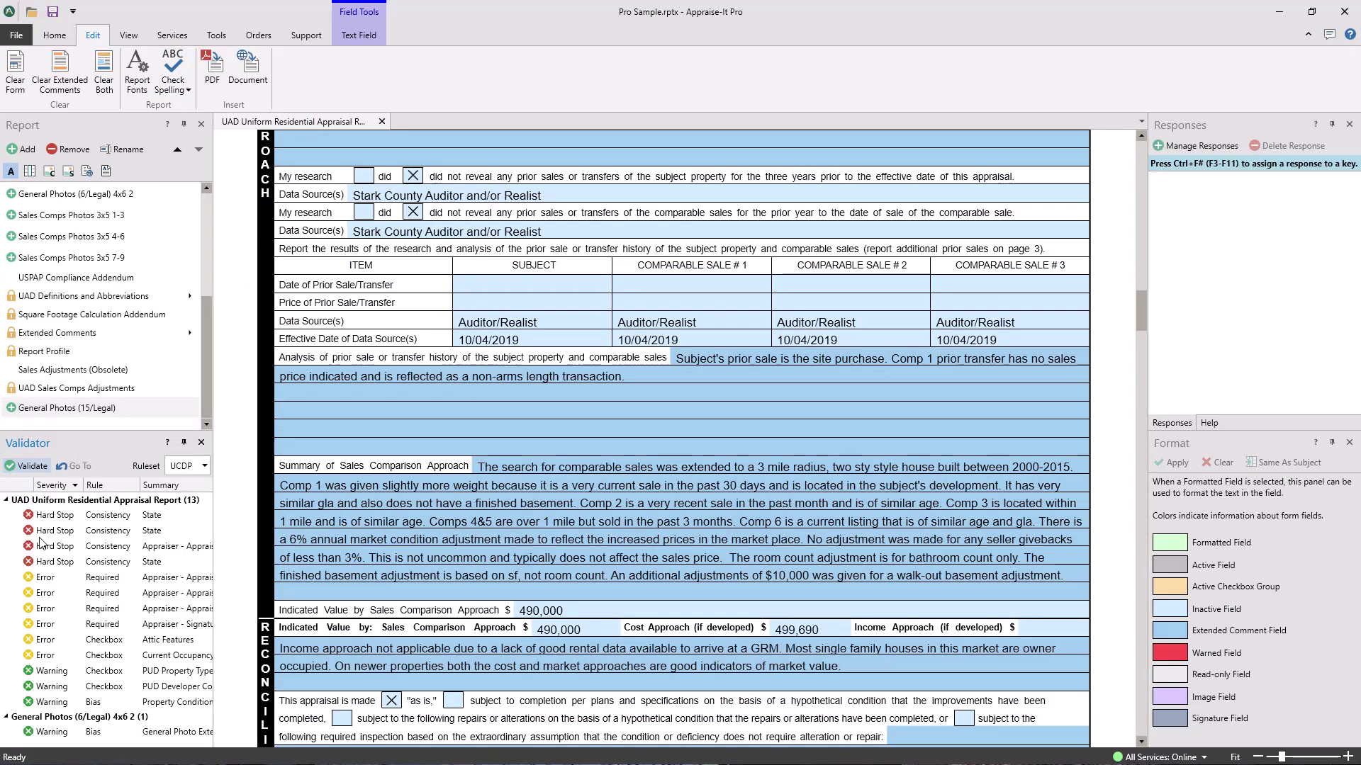
left_click(39, 537)
double_click(39, 536)
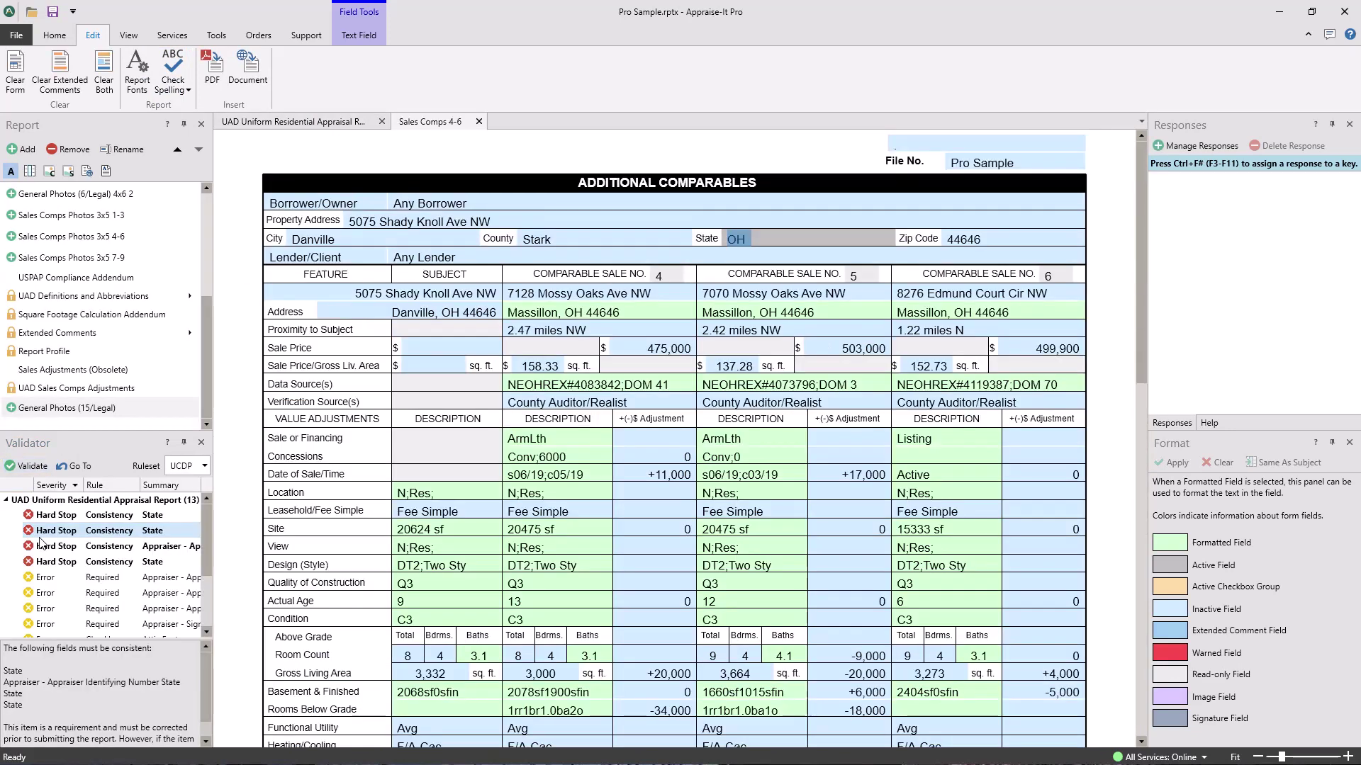
key("ctrl+F4")
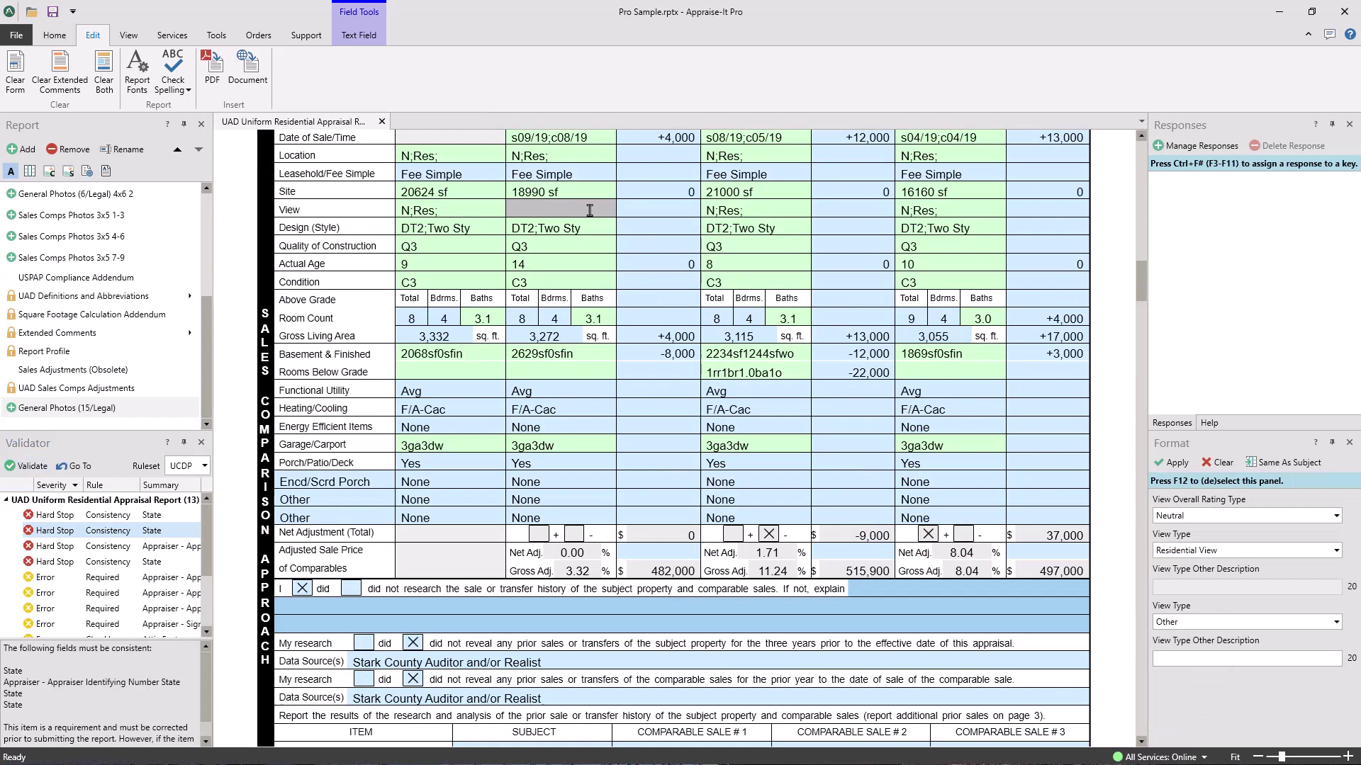
- Enter N;Res; as comparable 1's View and float the Format panel over the form
type("N;Res;")
left_click(754, 206)
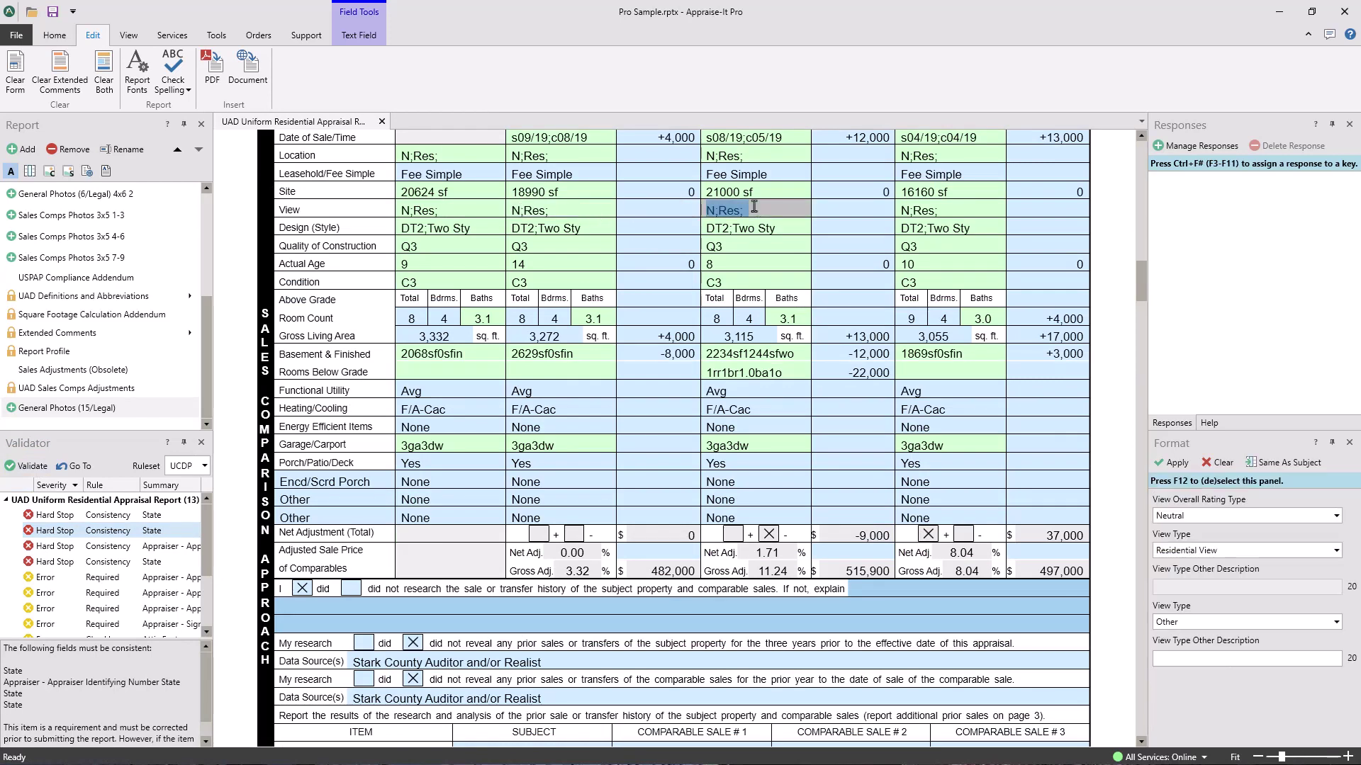
left_click(1171, 445)
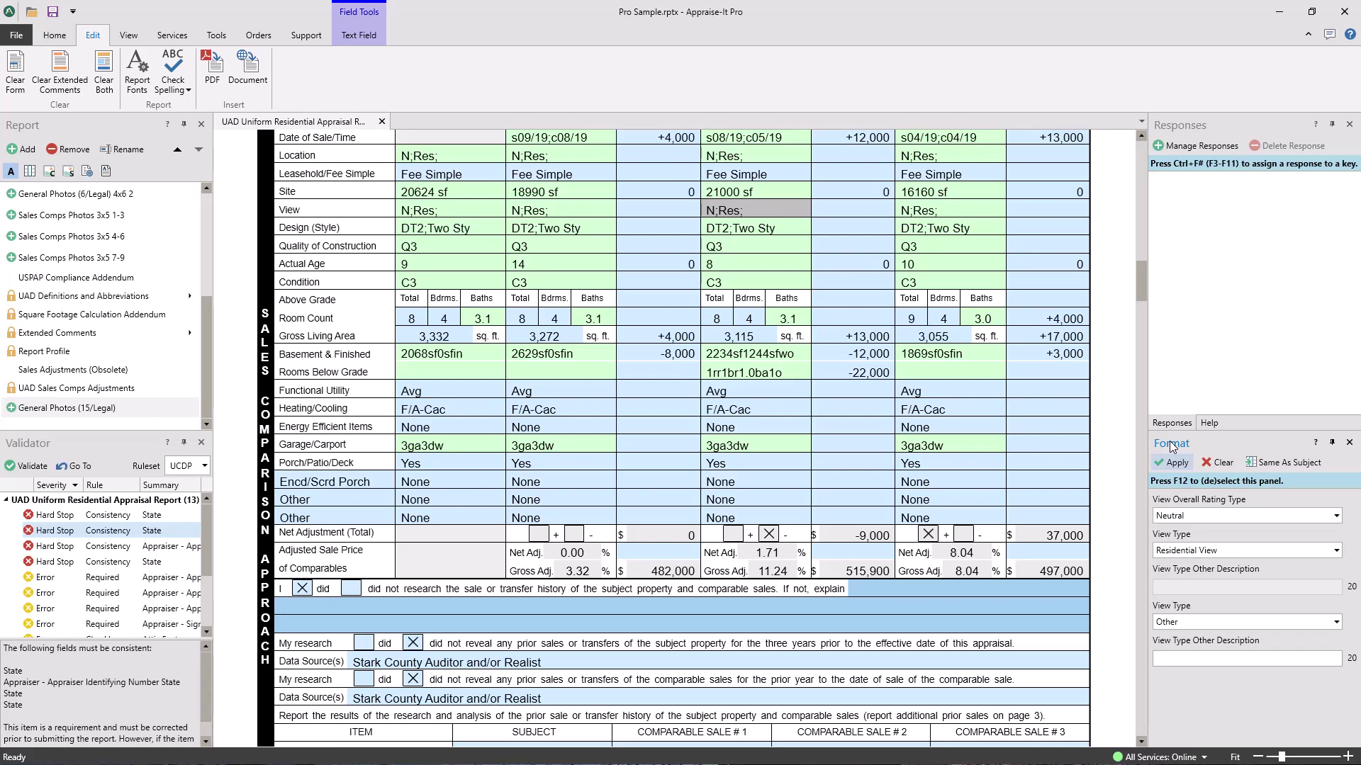
left_click_drag(1171, 447, 806, 244)
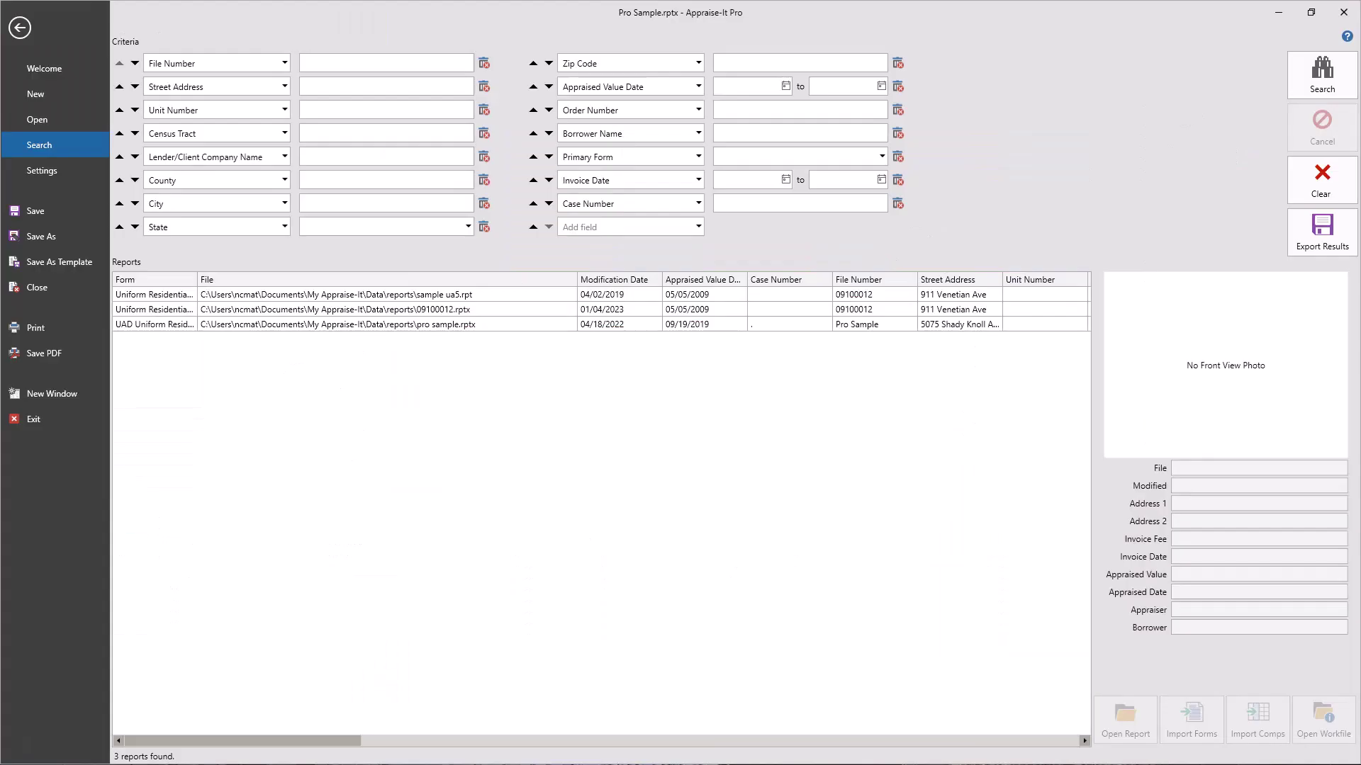
- Open Import Forms for the sample ua5.rpt report and dismiss the blank pop-up over its form list
right_click(406, 297)
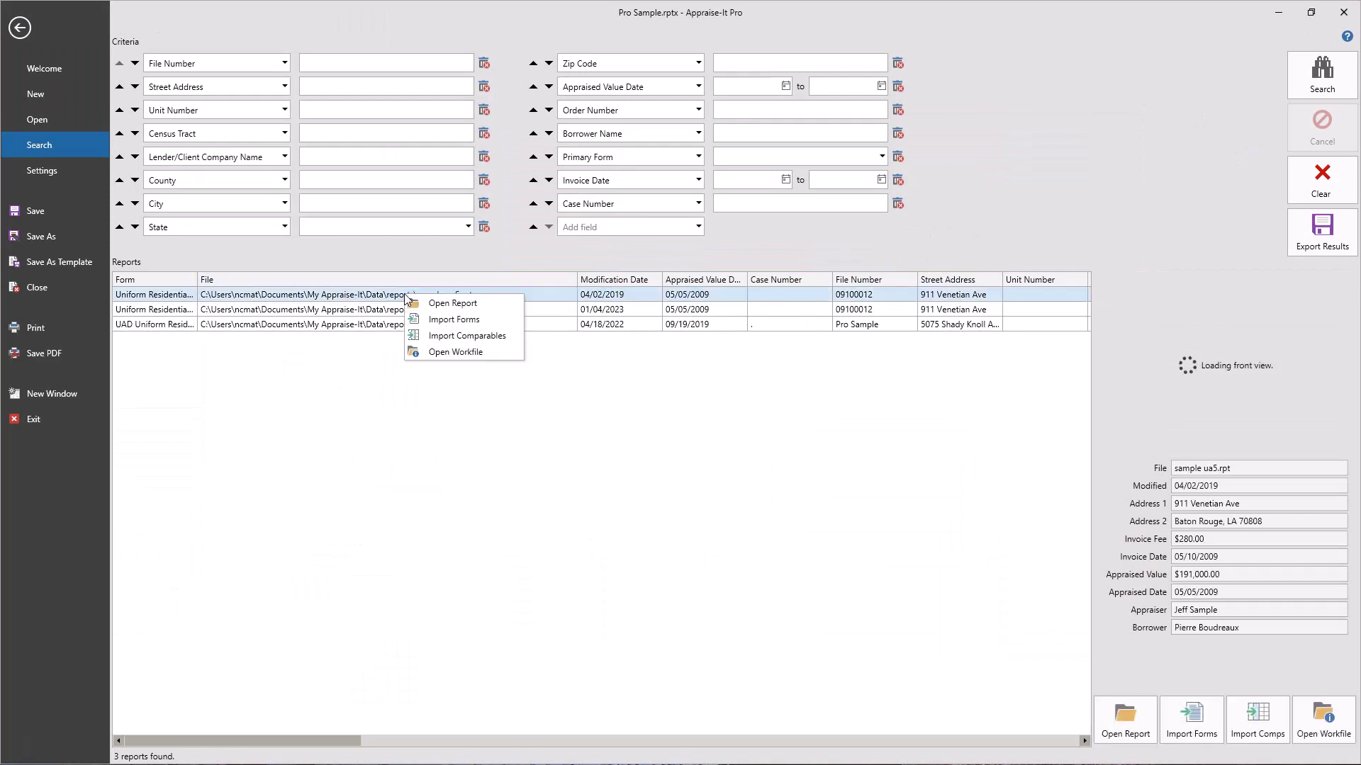
left_click(453, 320)
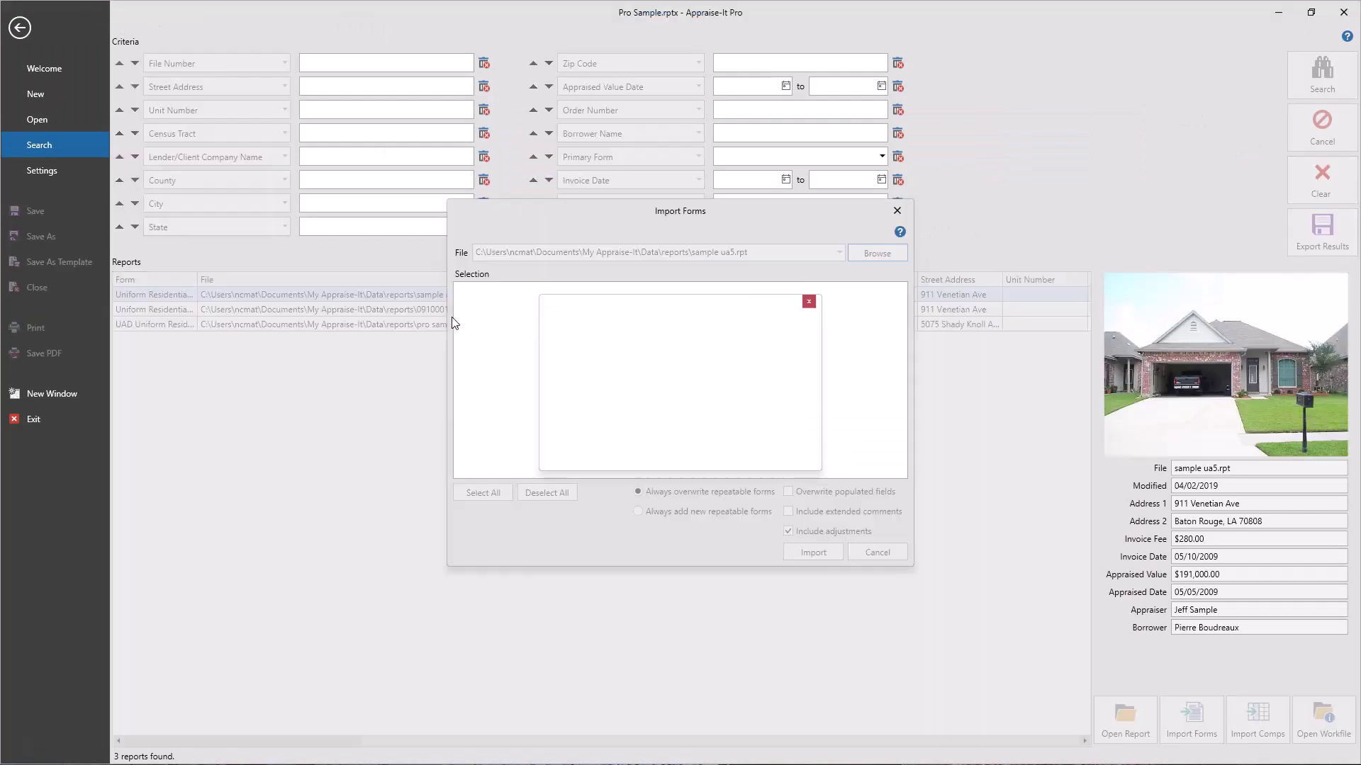
left_click(705, 457)
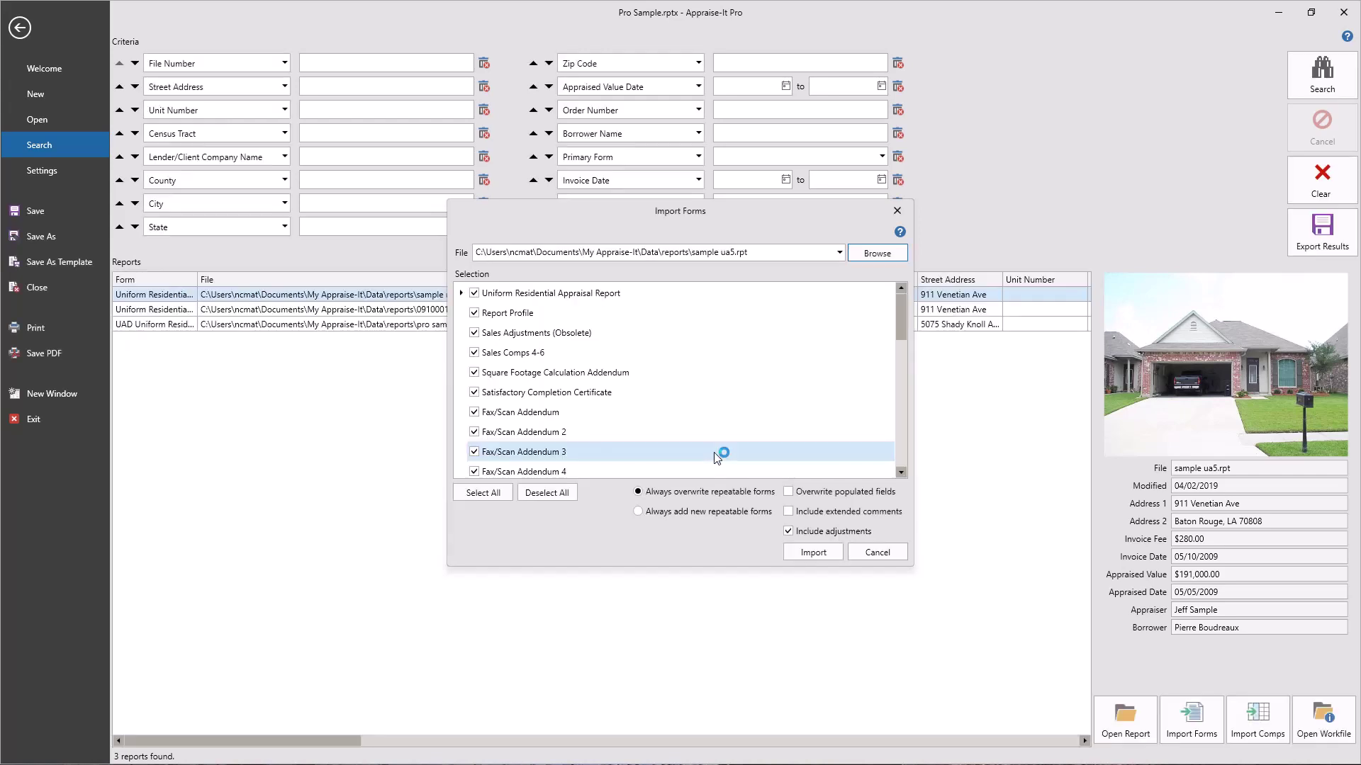
- Exclude Sales Adjustments (Obsolete) and add the Word Processing Addendum form to the report
left_click(475, 333)
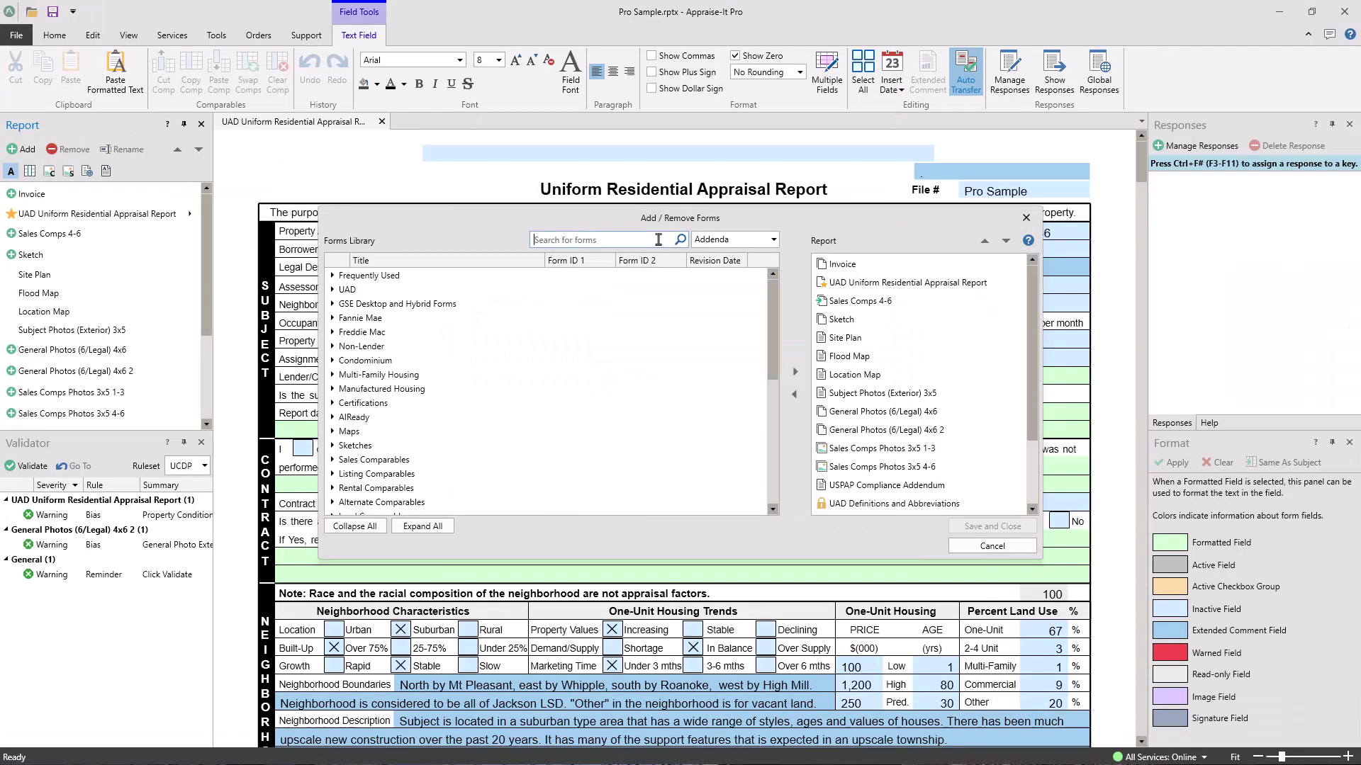
type("word")
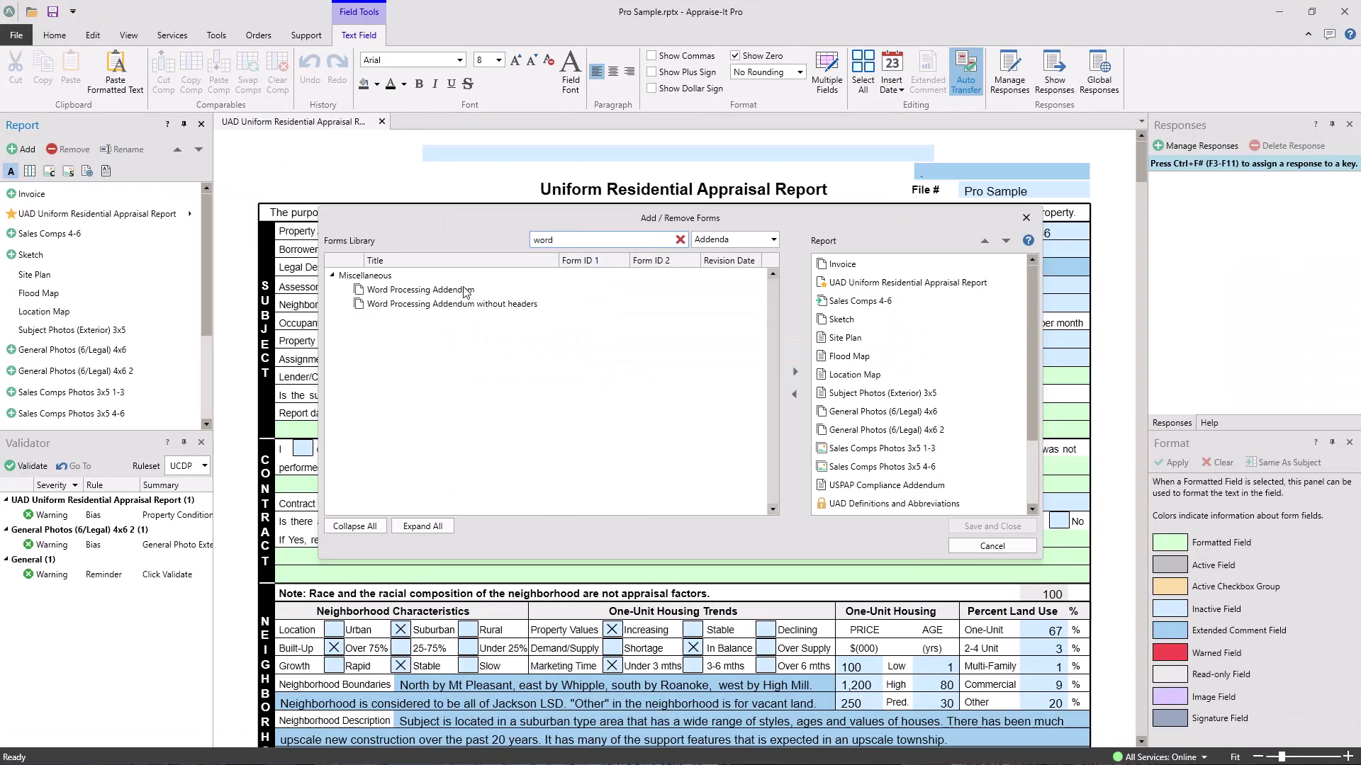
left_click(464, 290)
left_click(978, 527)
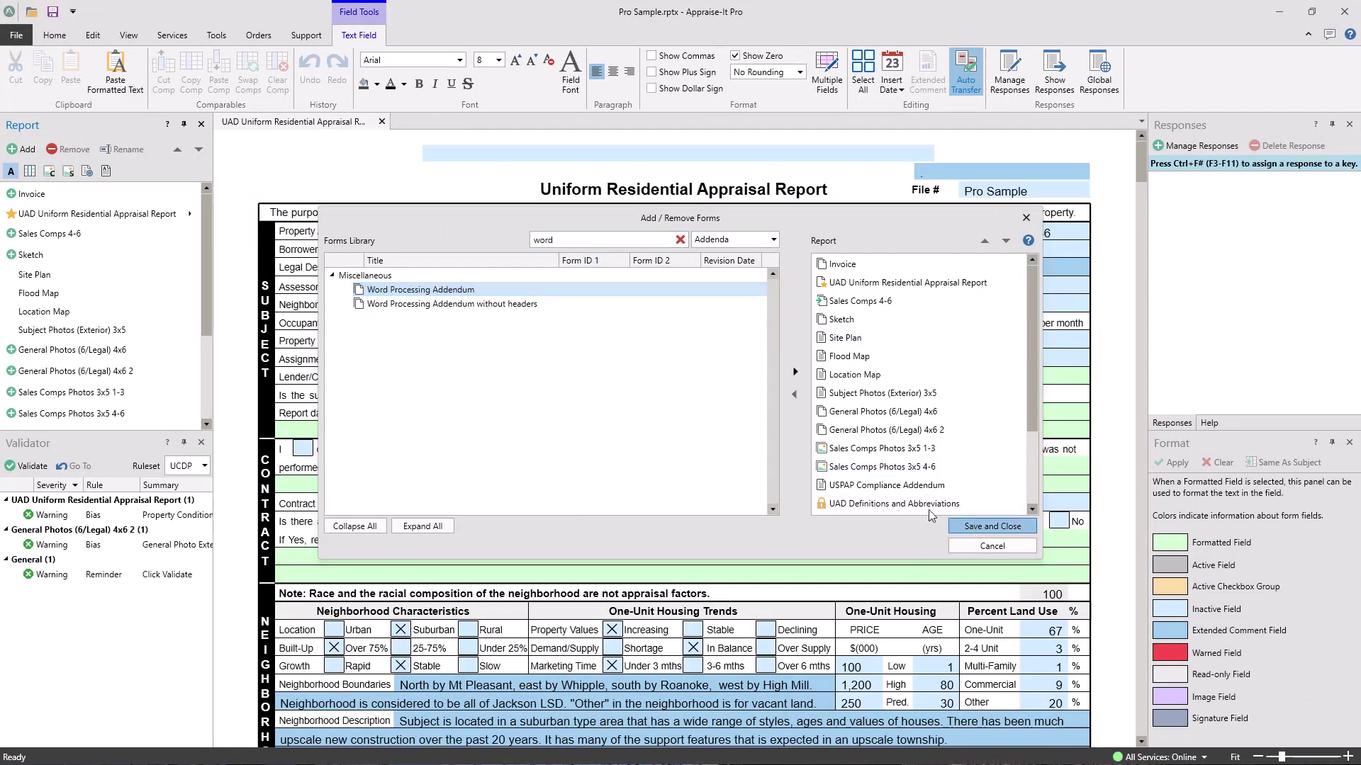
- Open the Word Processing Addendum page and type 'This is the'
left_click(112, 408)
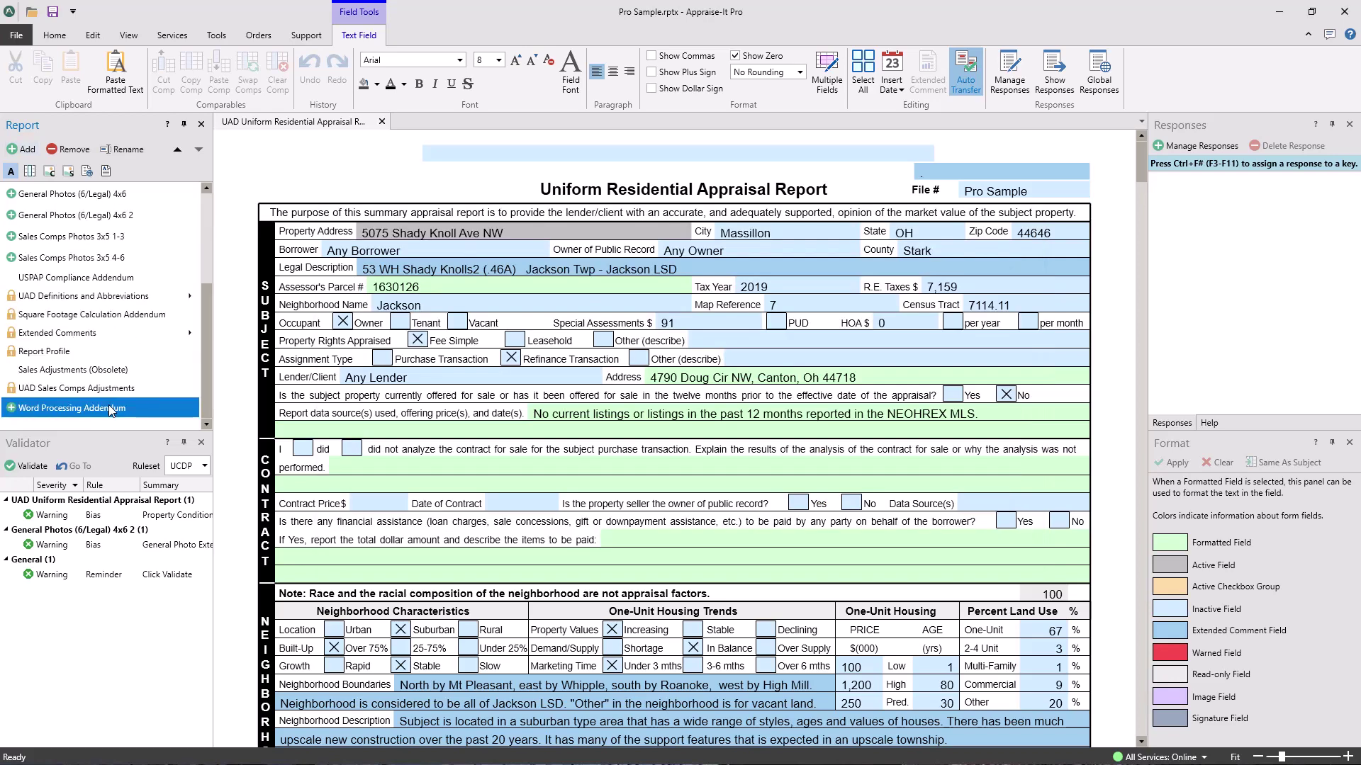
double_click(111, 409)
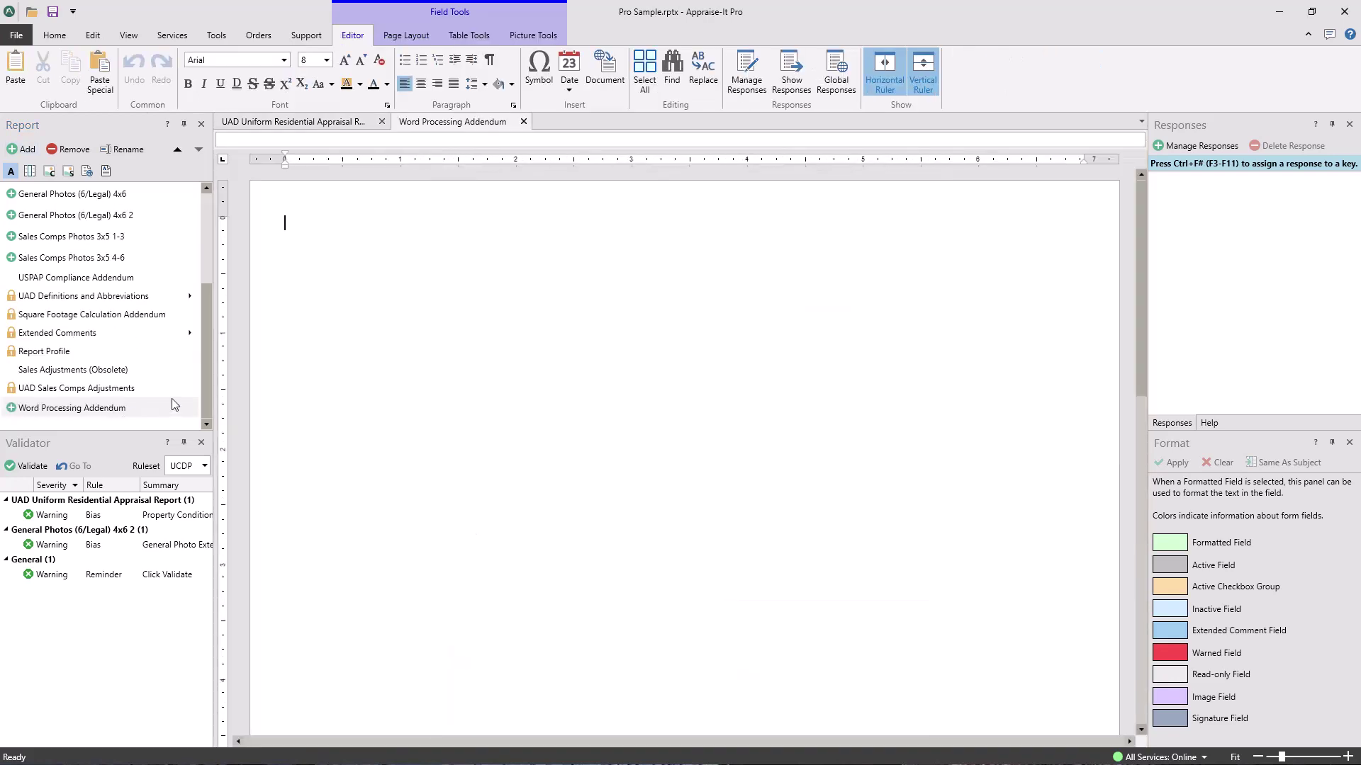
type("This is the")
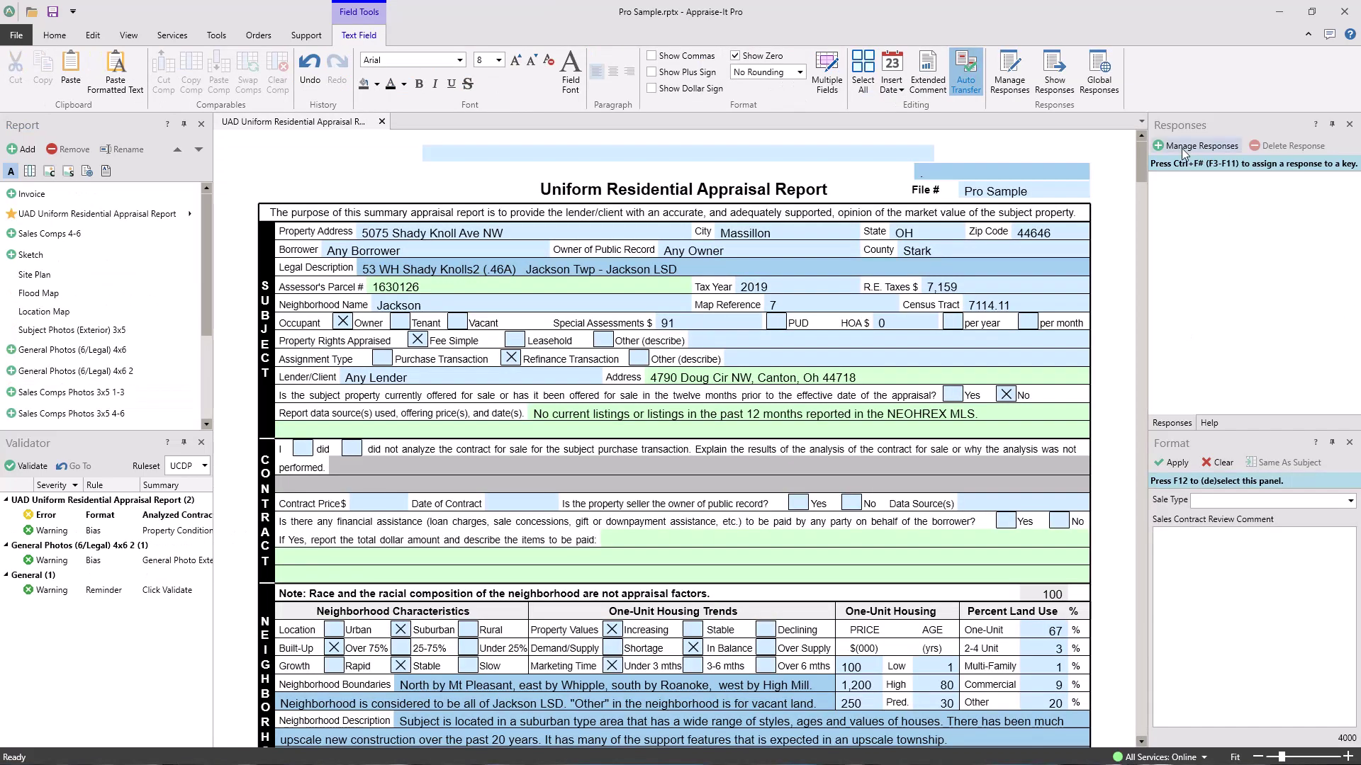
- Create a response titled 'Date' with the pasted os.date formula, assigned to key F3
left_click(1178, 150)
left_click(740, 345)
type("= os.date(\"%m/%d/%Y\")")
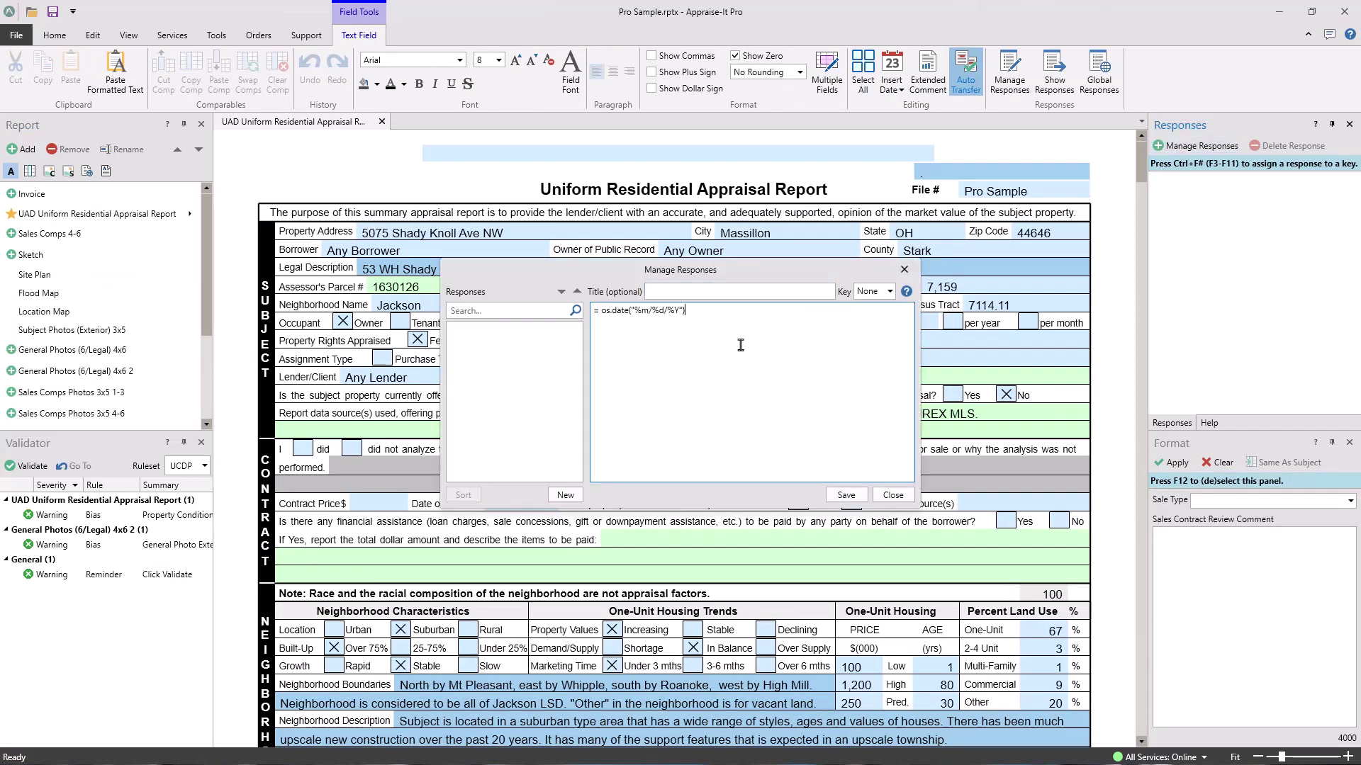
left_click(752, 291)
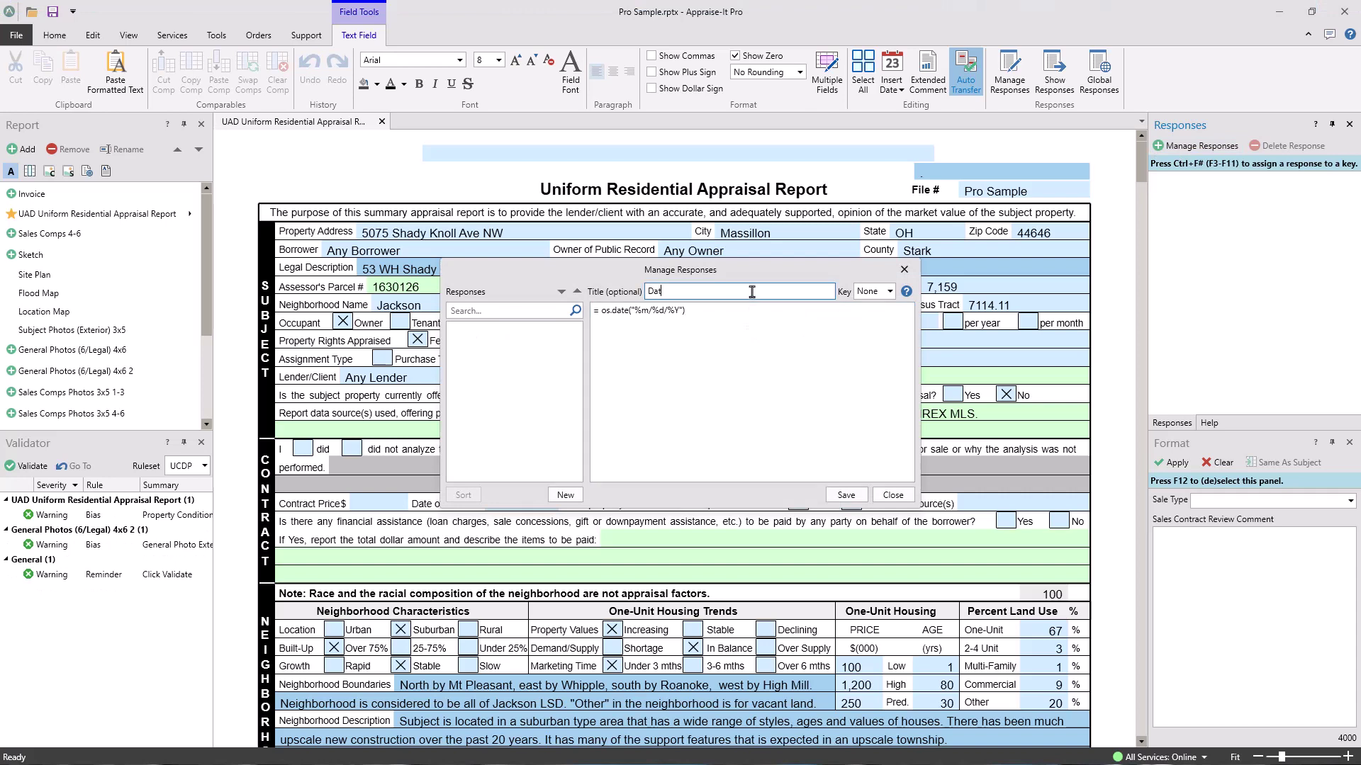
type("Date")
left_click(889, 292)
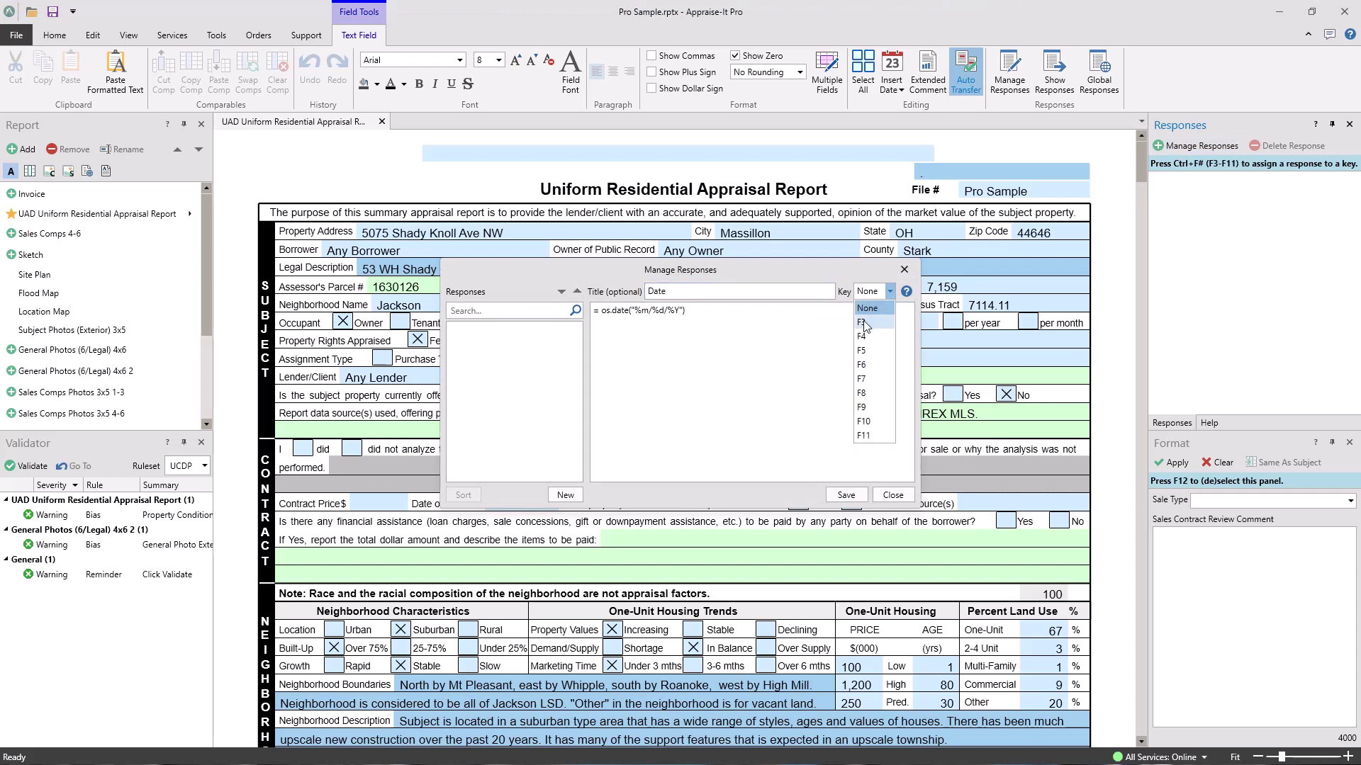
left_click(867, 324)
left_click(845, 495)
left_click(892, 495)
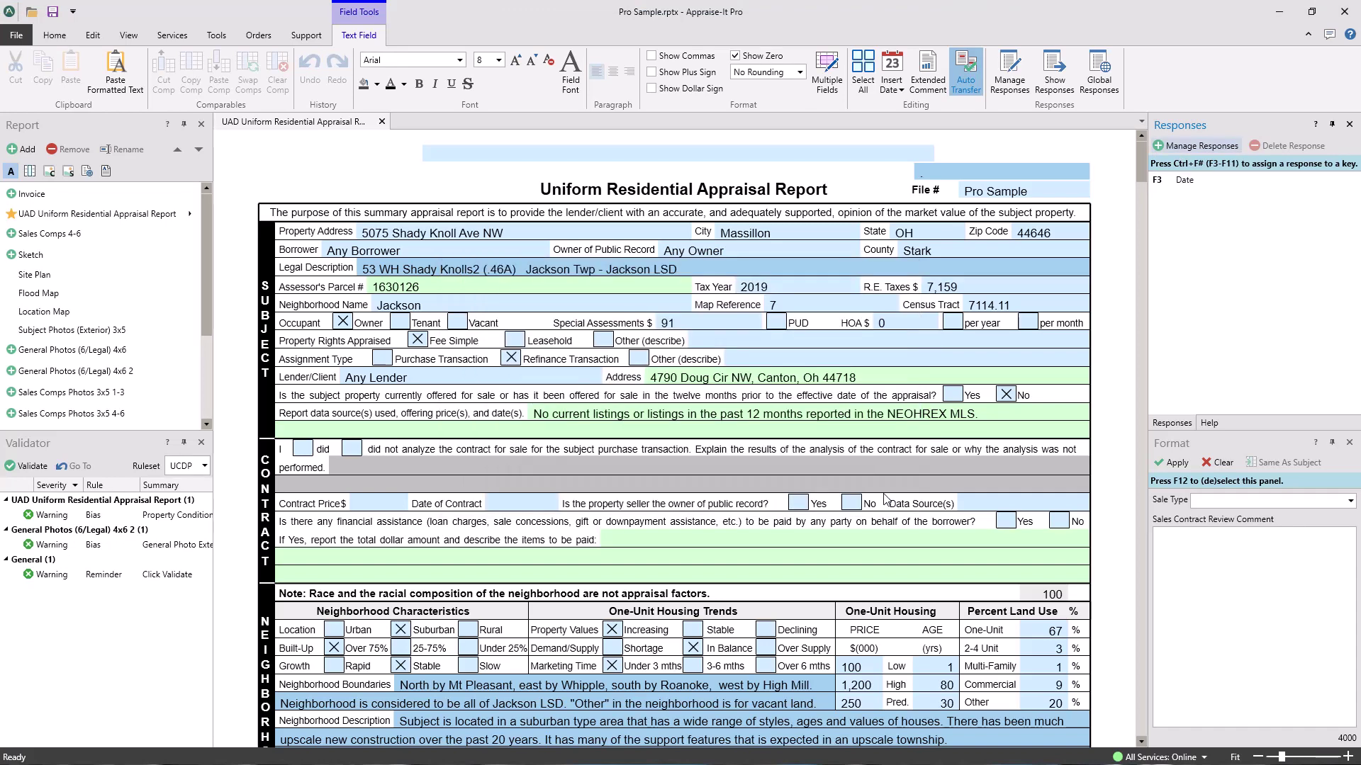
- Insert the Date response into the contract analysis comment, filling in 02/17/2023
left_click(654, 464)
key("F3")
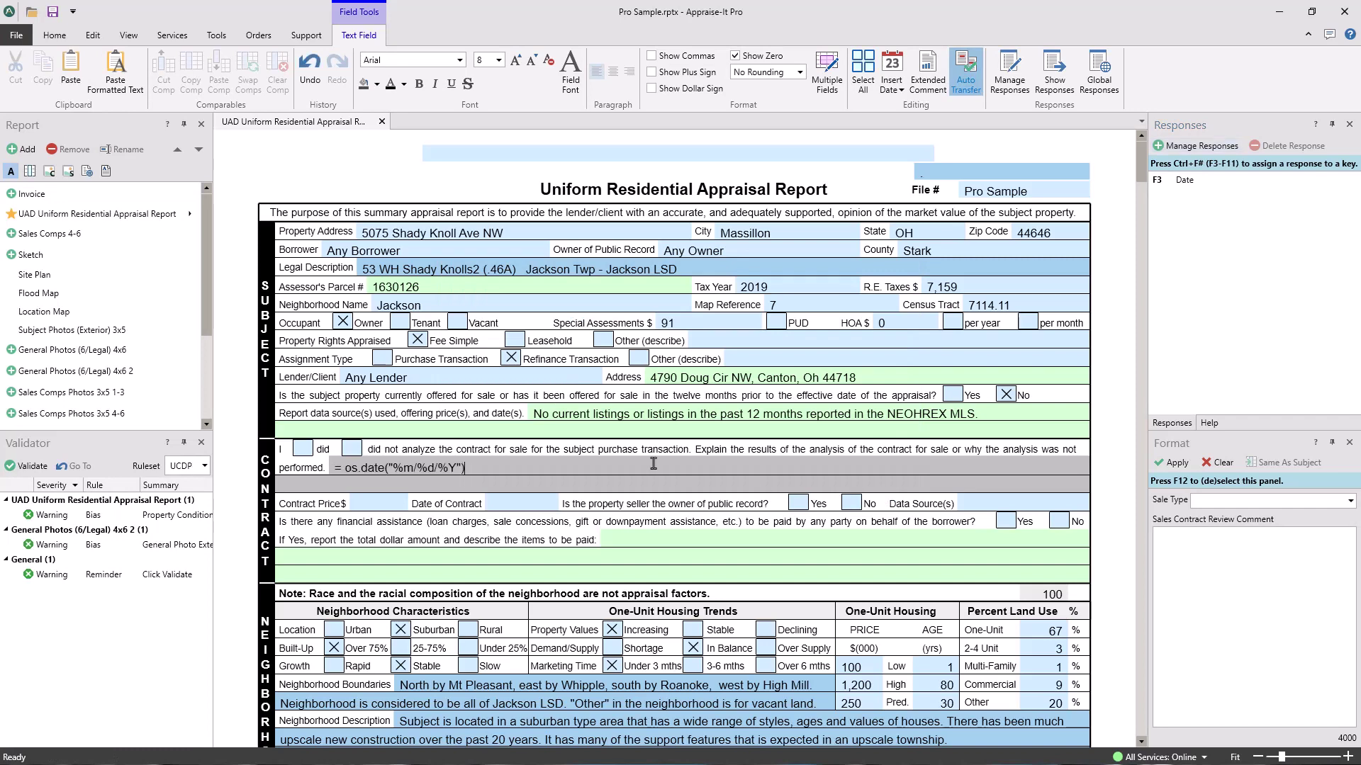
key("Tab")
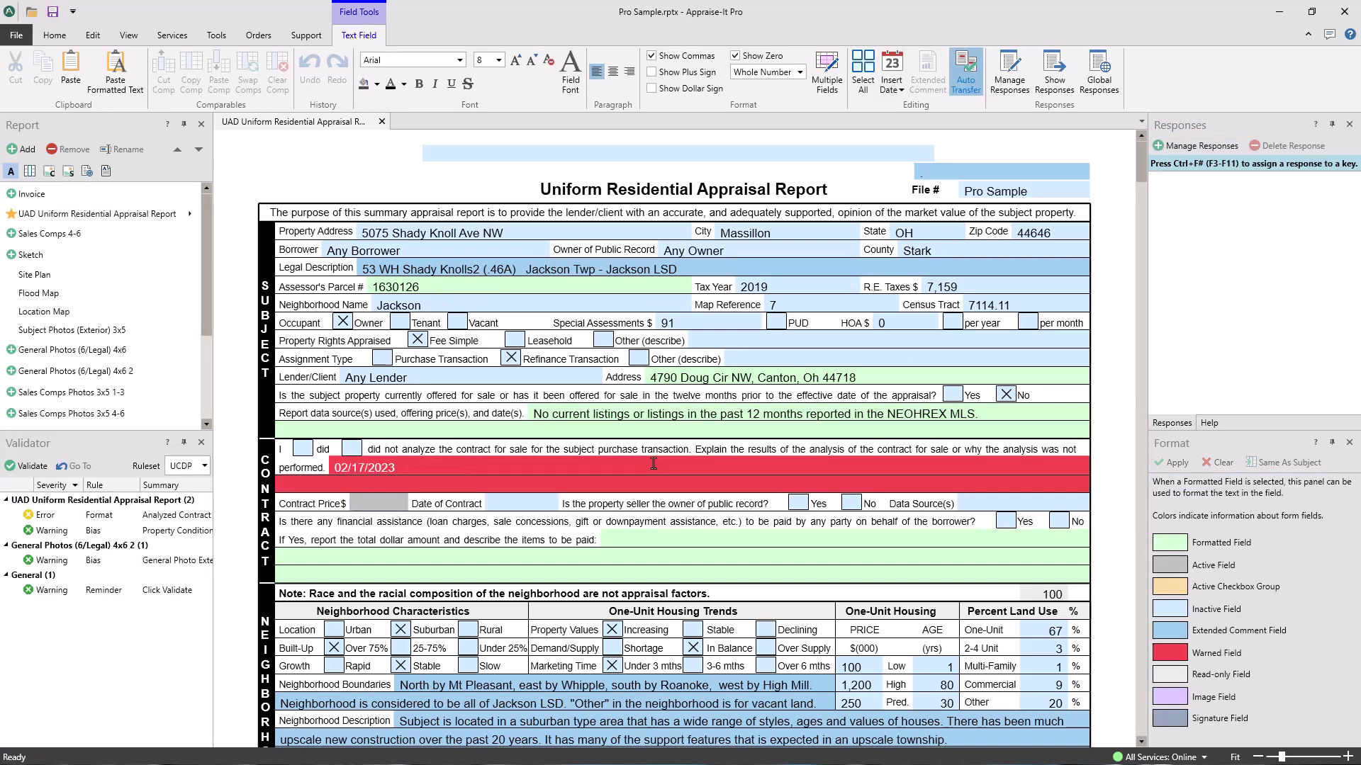
- Insert sample.pdf from the Edit tab and select the new PDF Addendum in the Report list
scroll(653, 464, "down", 8)
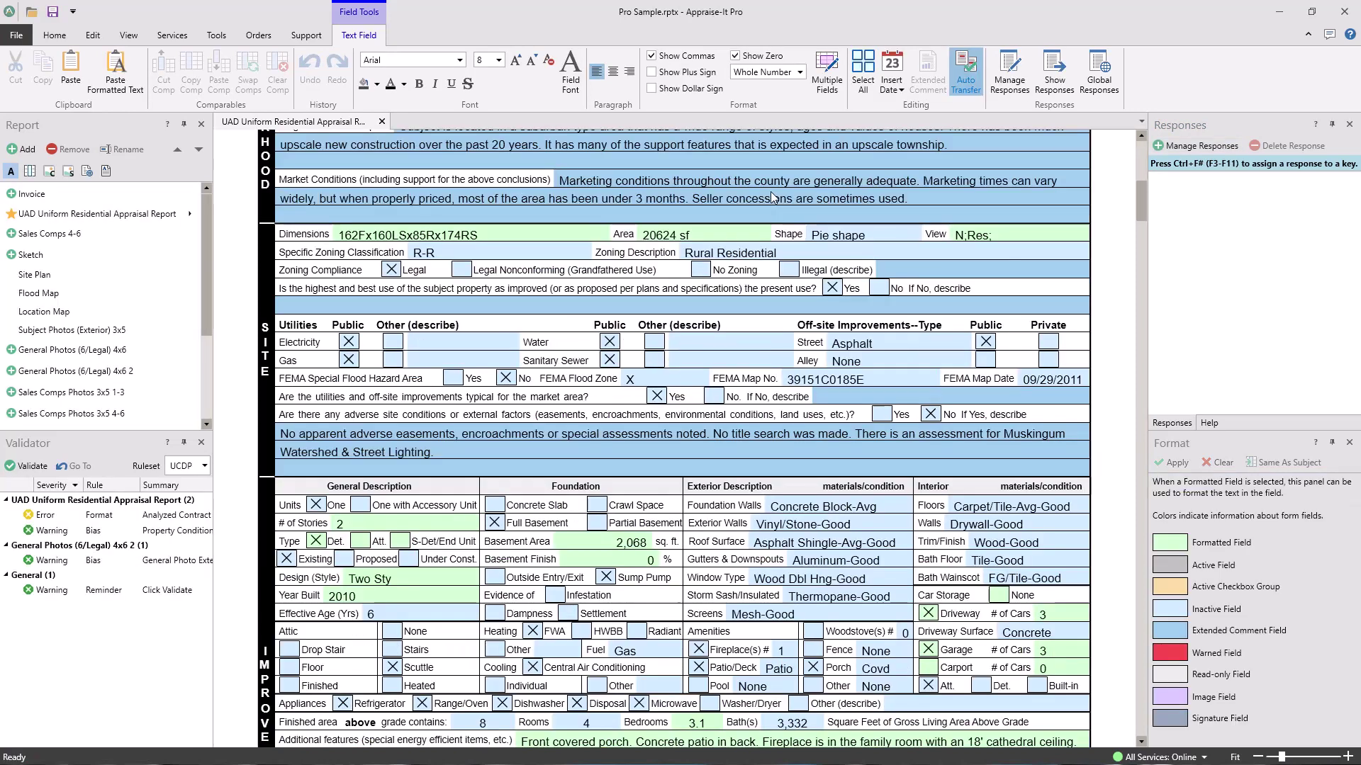
left_click(99, 37)
left_click(213, 71)
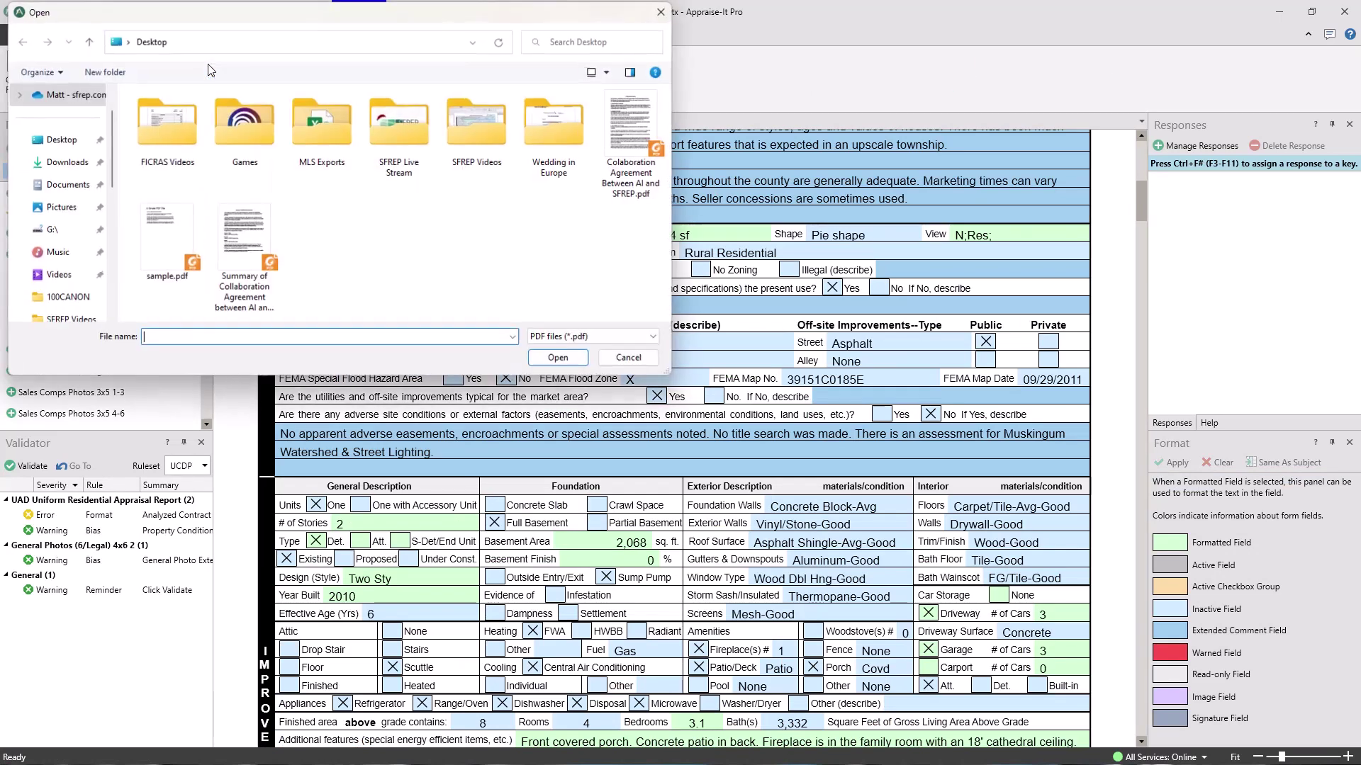
double_click(177, 233)
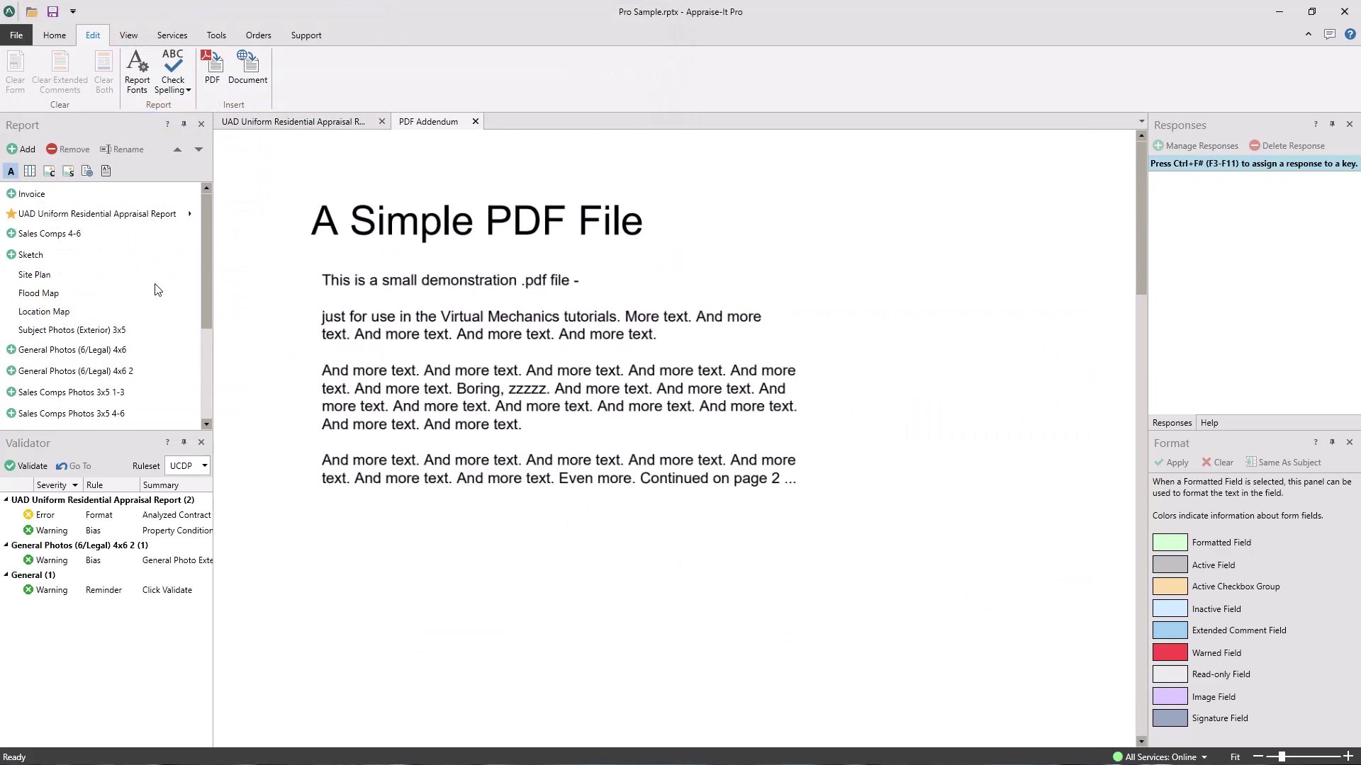
scroll(158, 290, "down", 3)
left_click(63, 409)
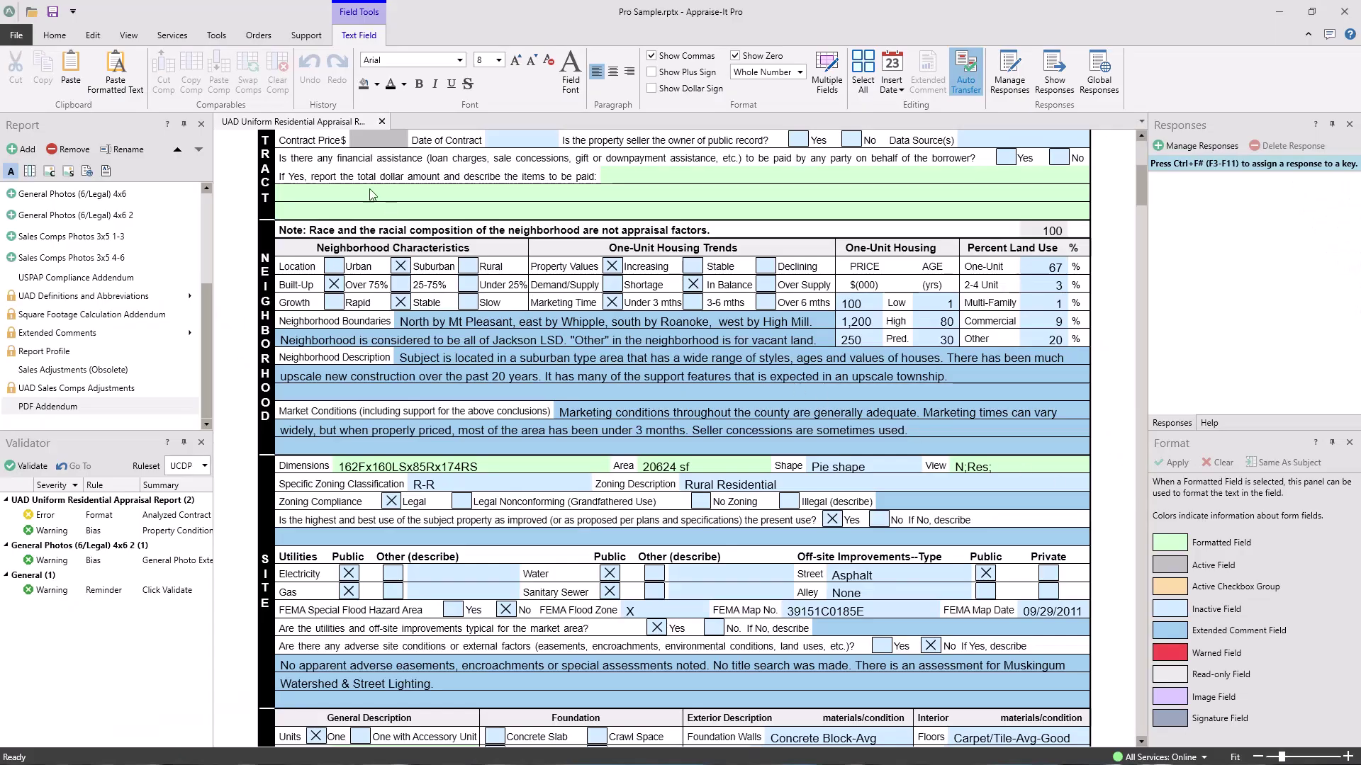
left_click(221, 37)
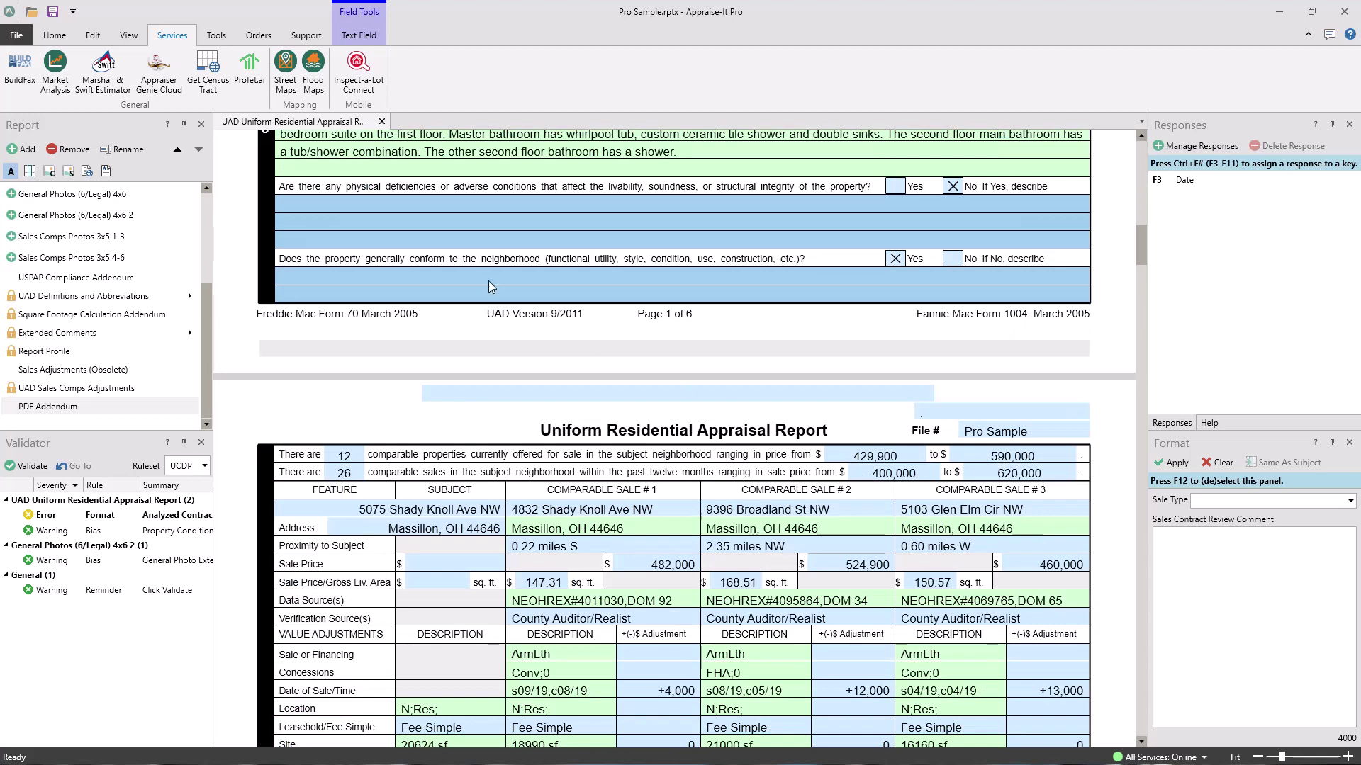
left_click(215, 40)
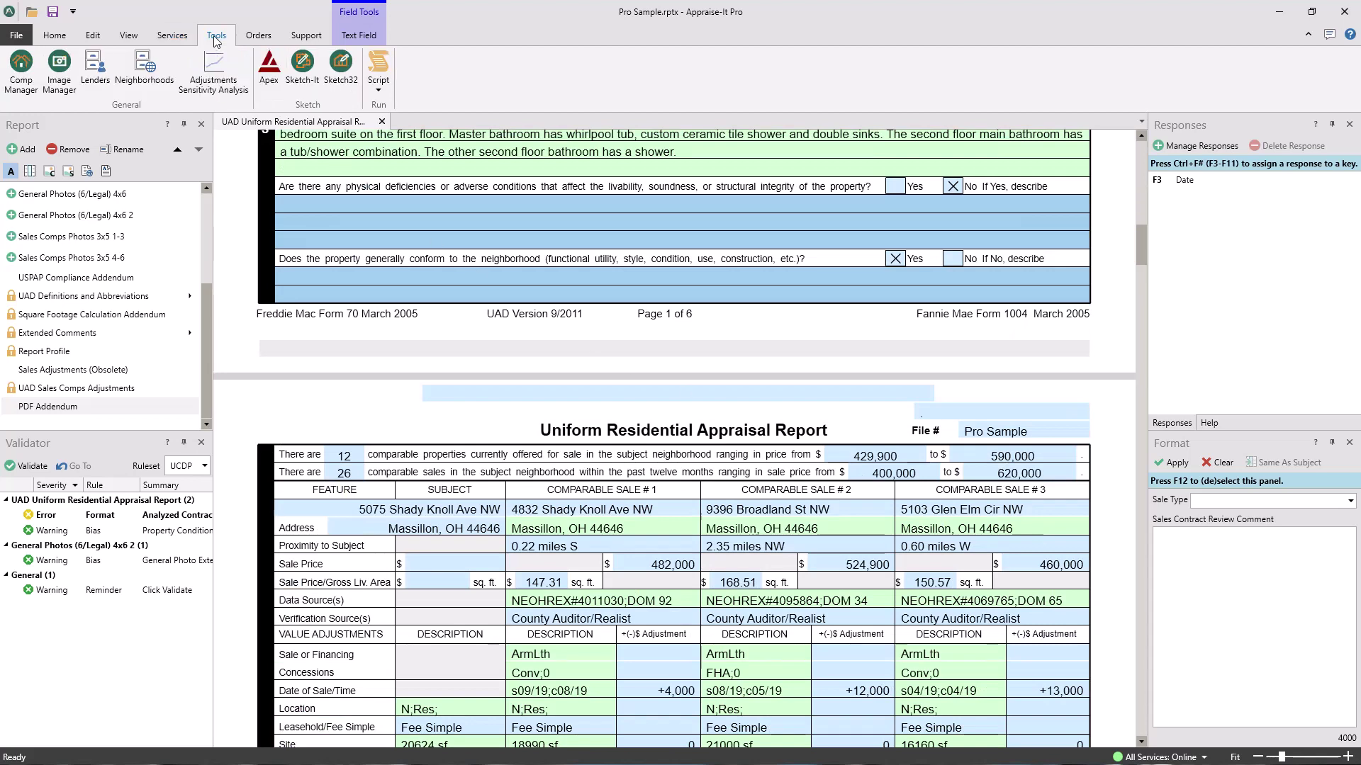
left_click(143, 69)
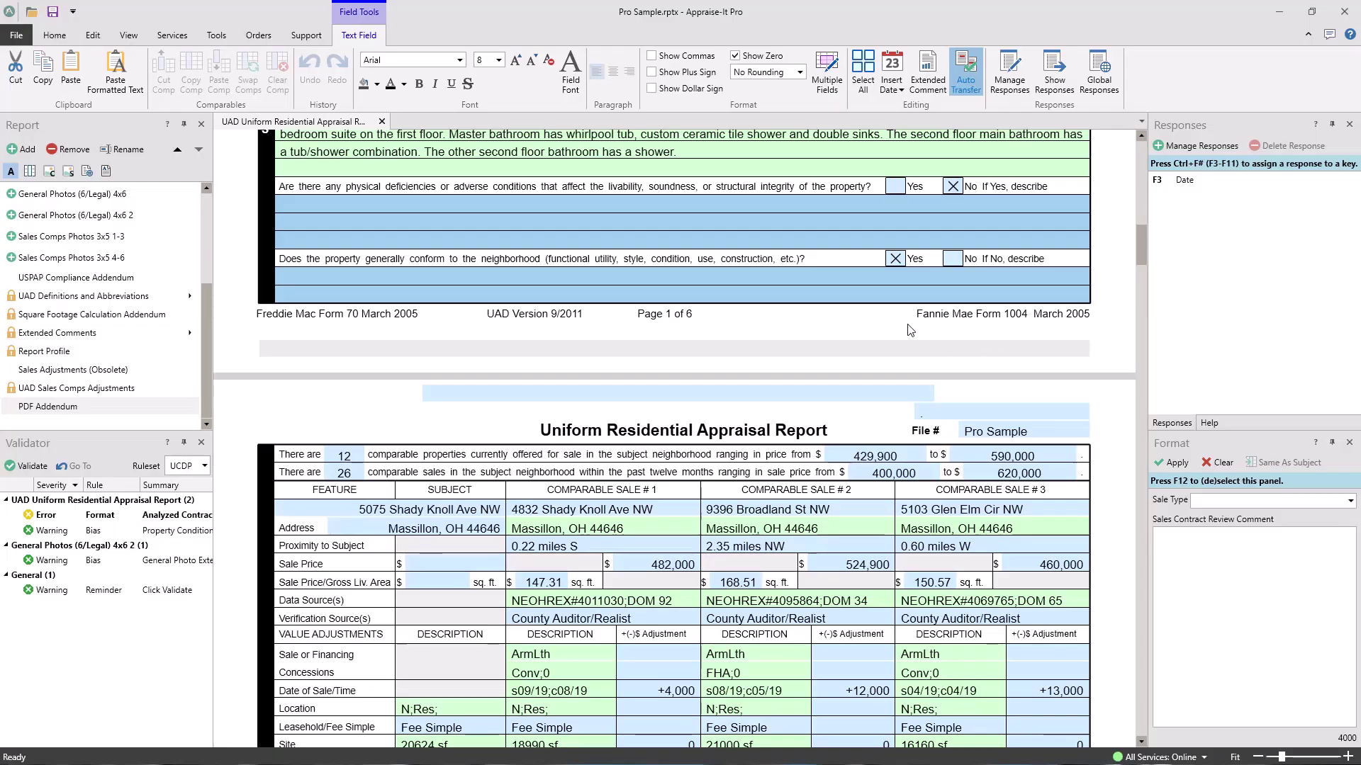
left_click(260, 36)
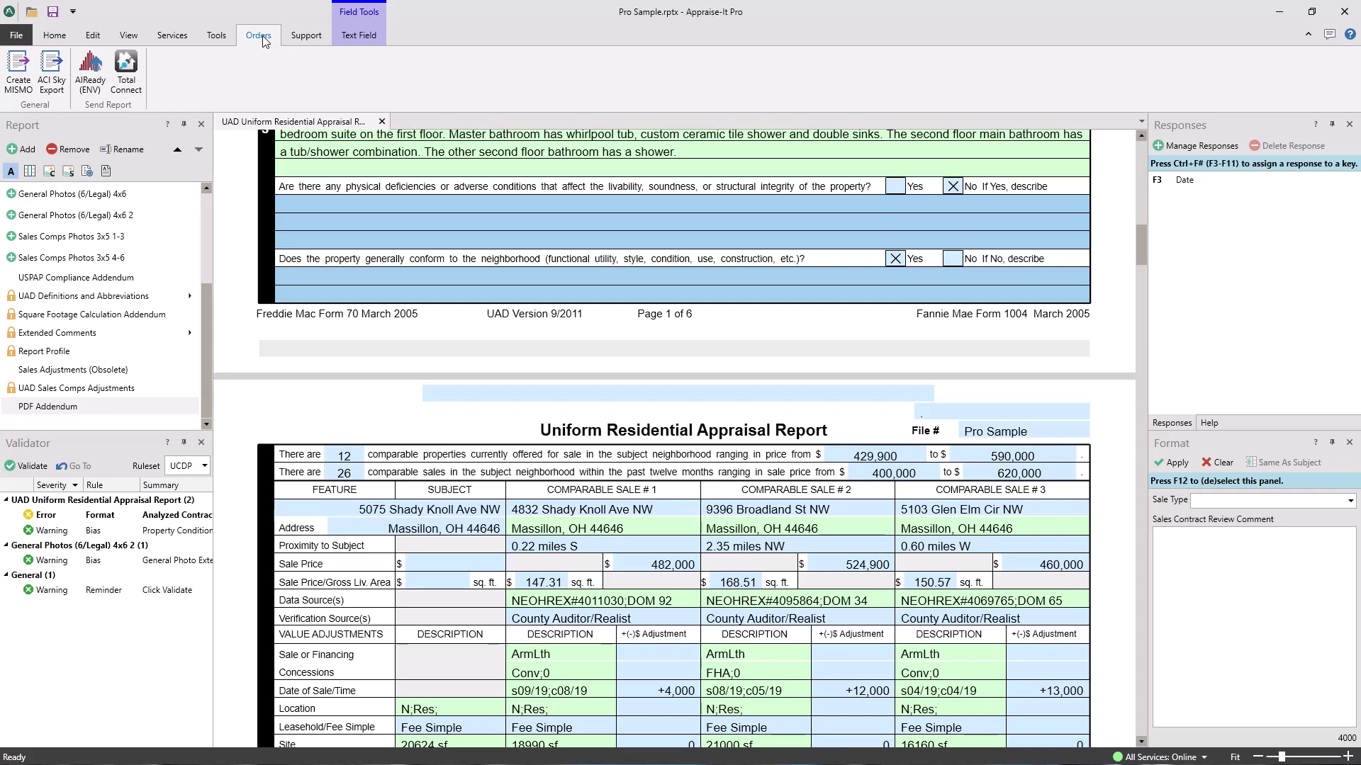
left_click(92, 71)
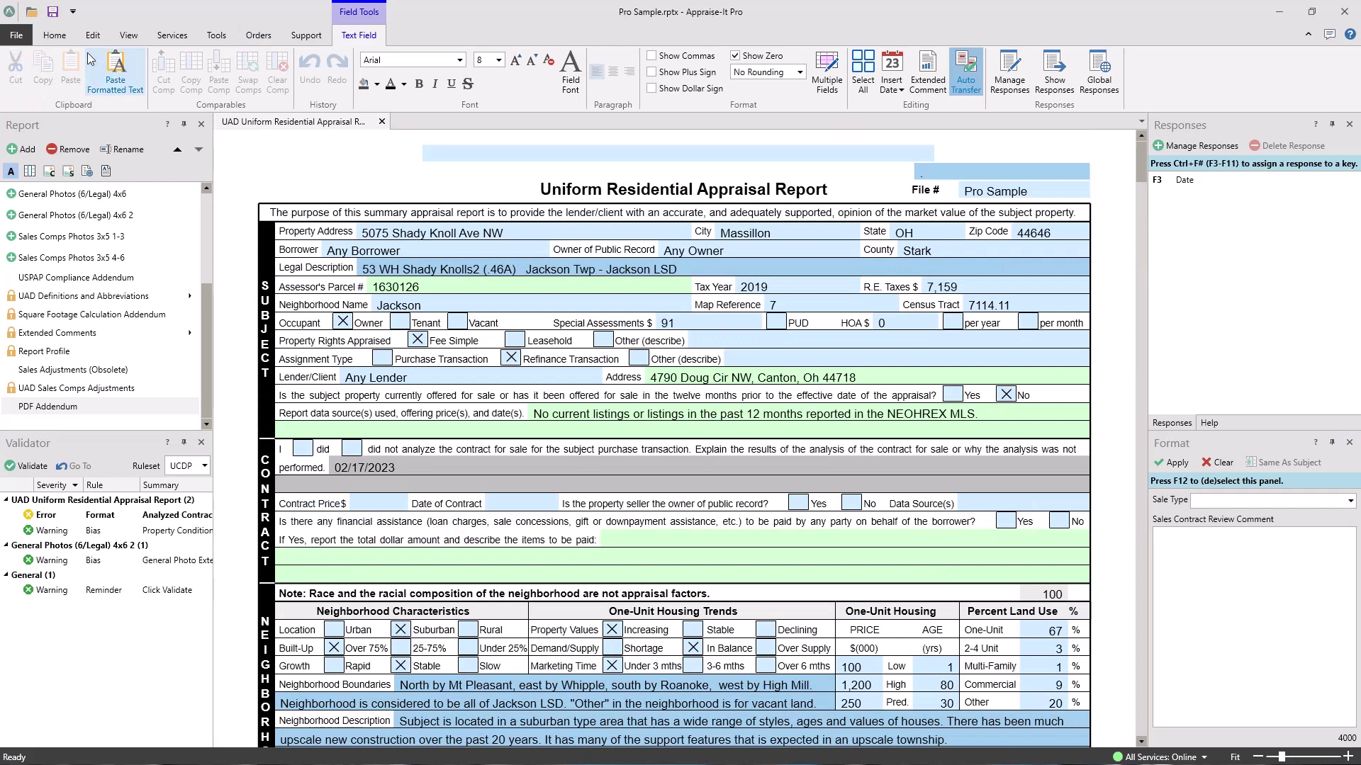
- Start Save PDF from the Home tab and acknowledge the New Forms message
left_click(54, 39)
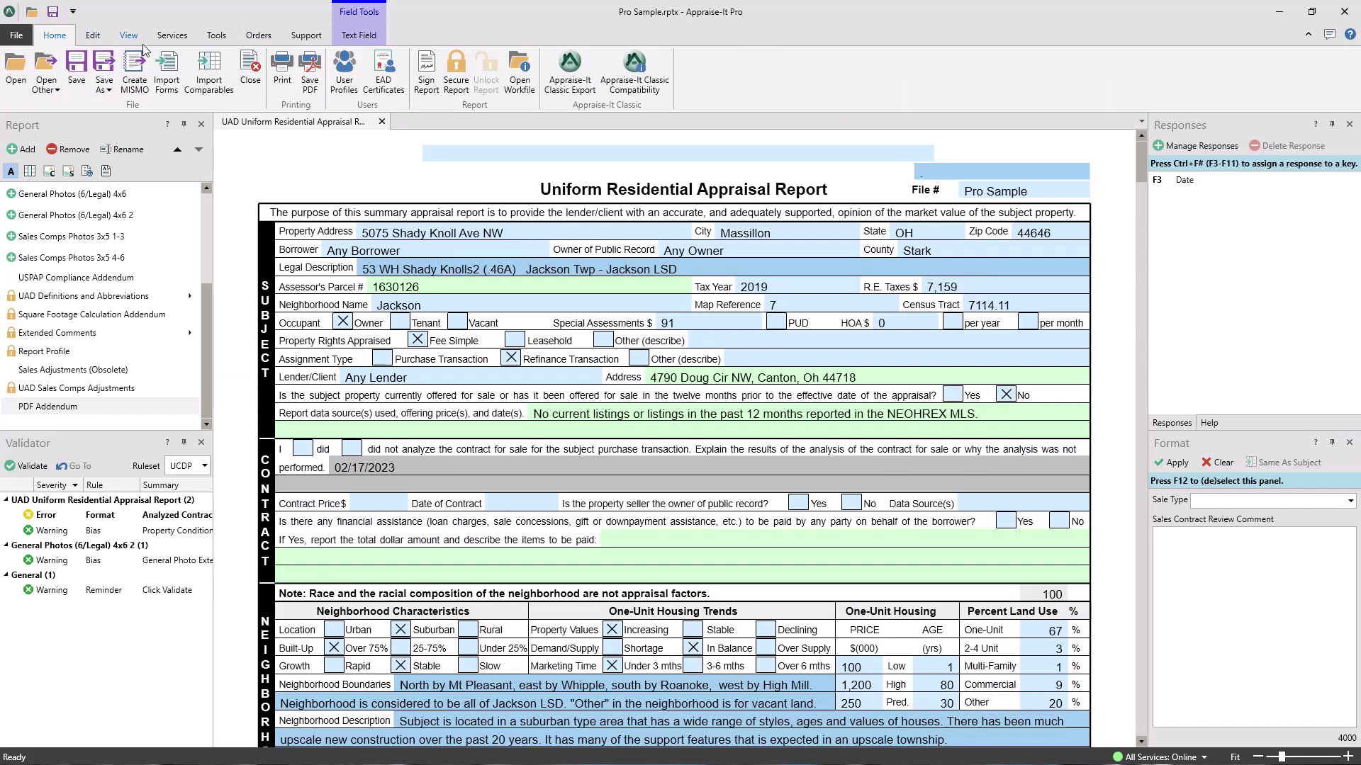
left_click(312, 76)
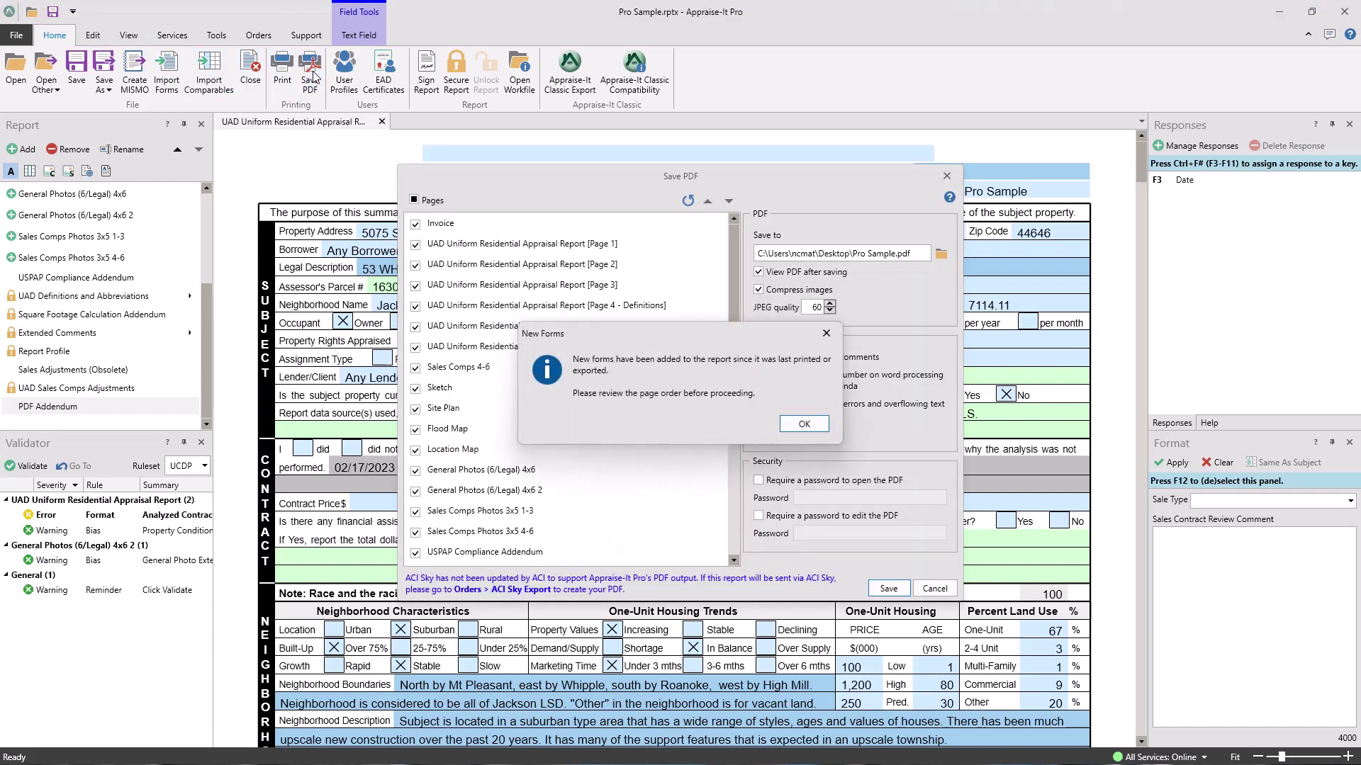
left_click(804, 424)
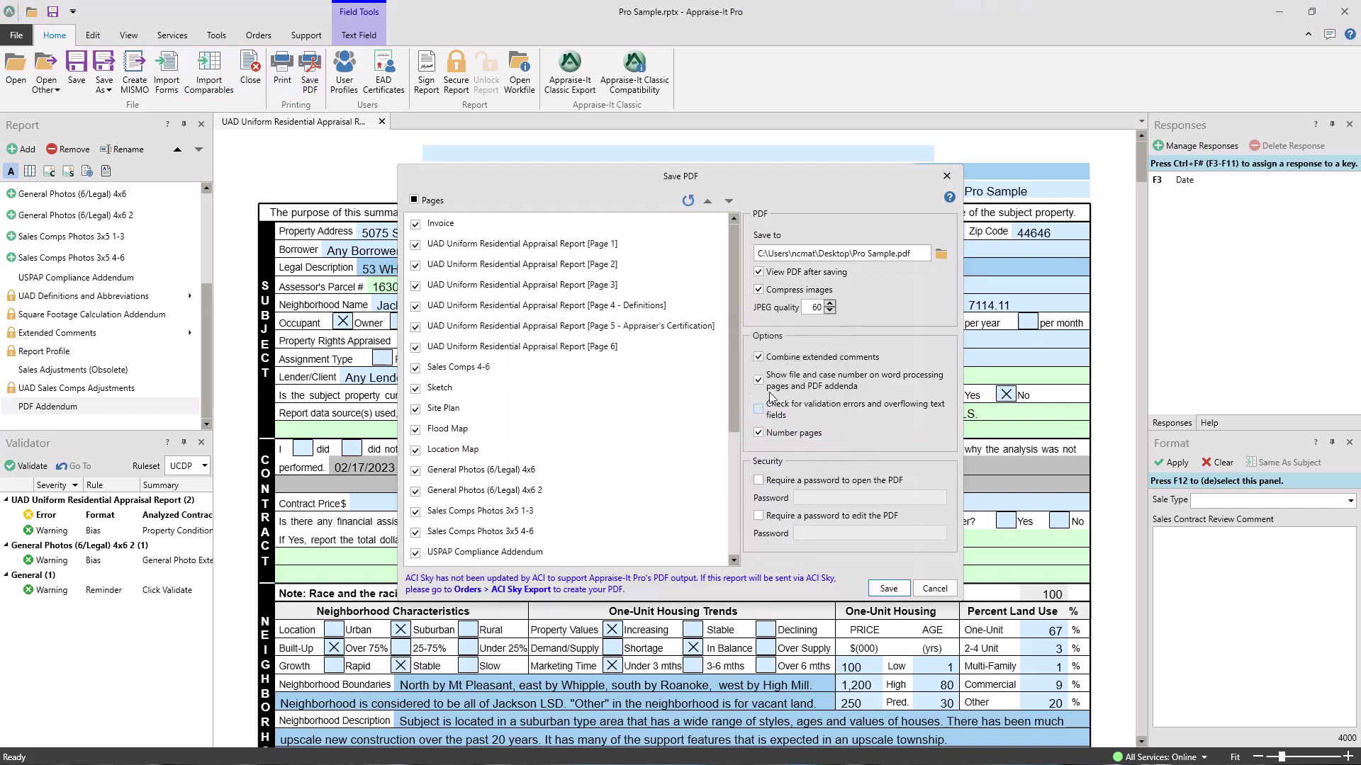
- Move the Site Plan page up two positions, ahead of Sales Comps 4-6
scroll(737, 367, "down", 3)
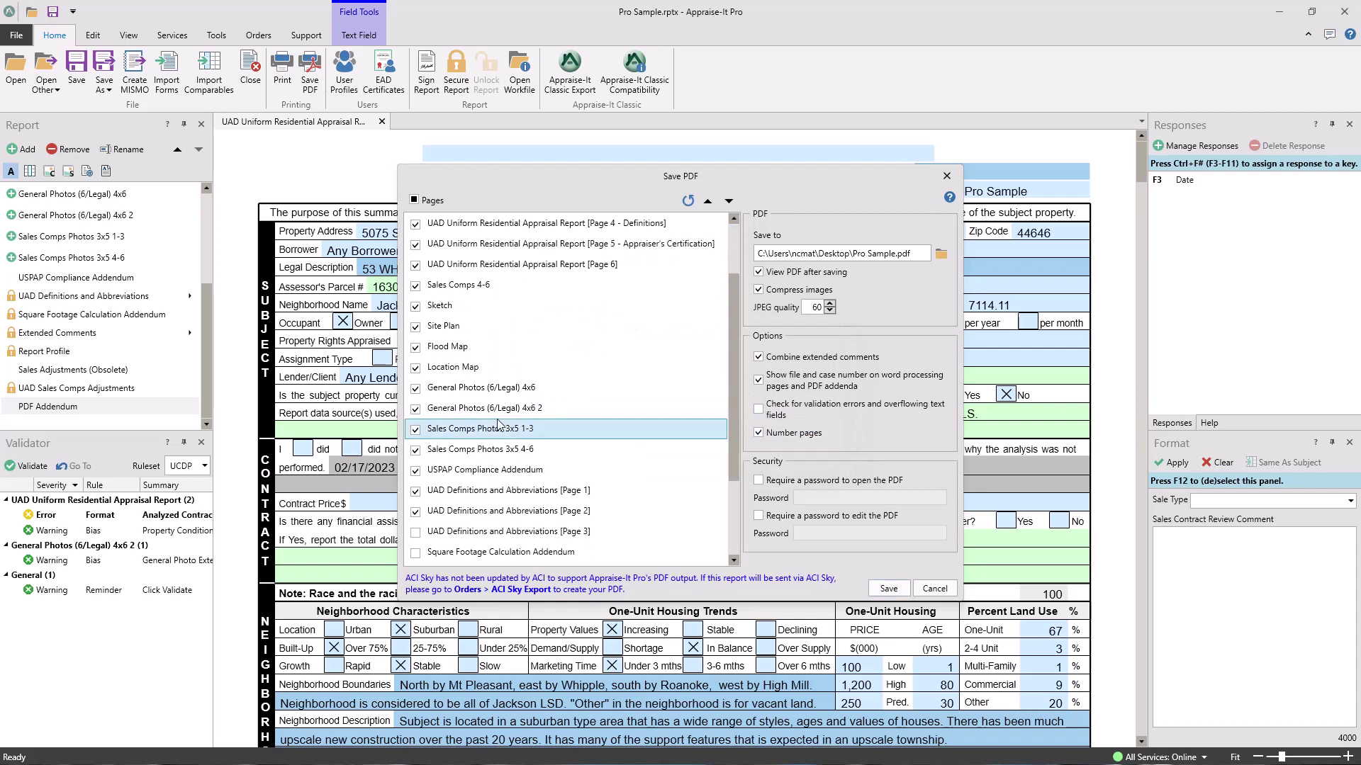
left_click(492, 326)
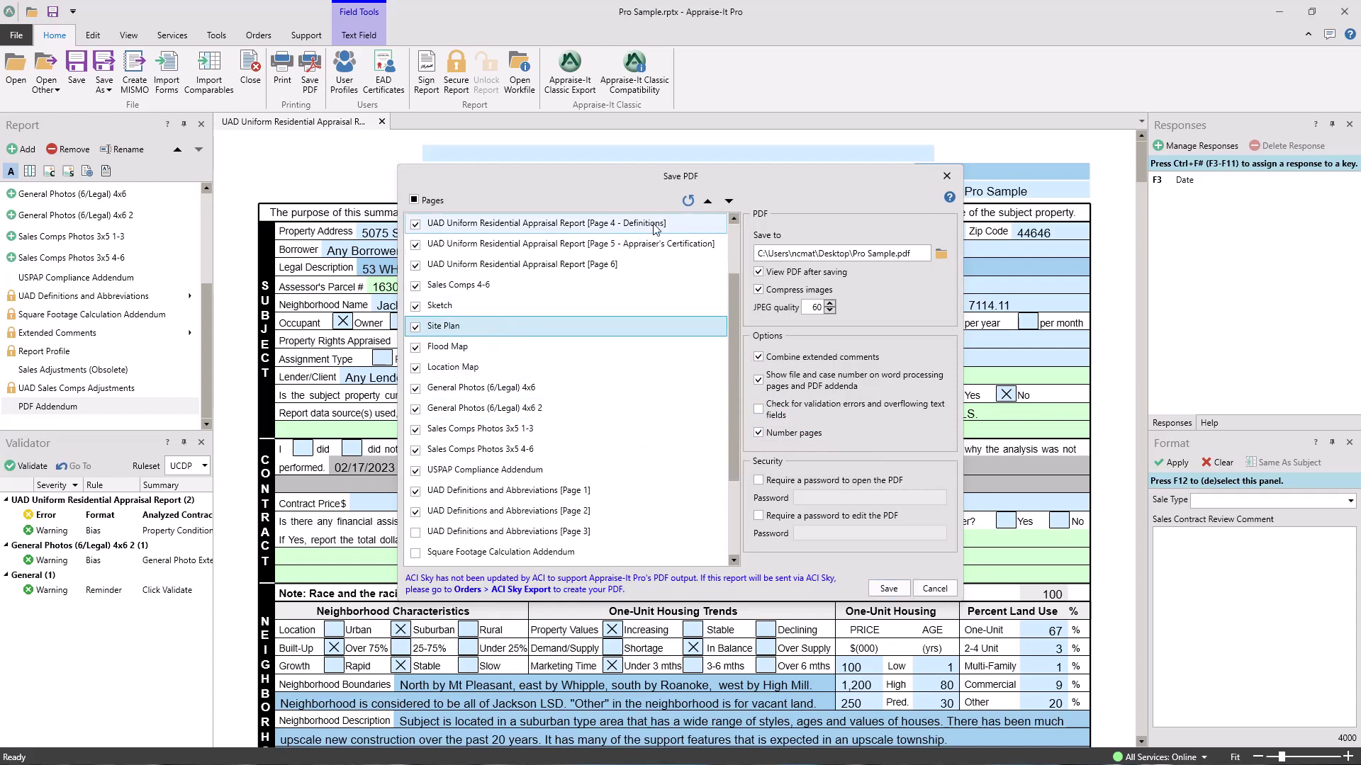
left_click(707, 201)
left_click(708, 201)
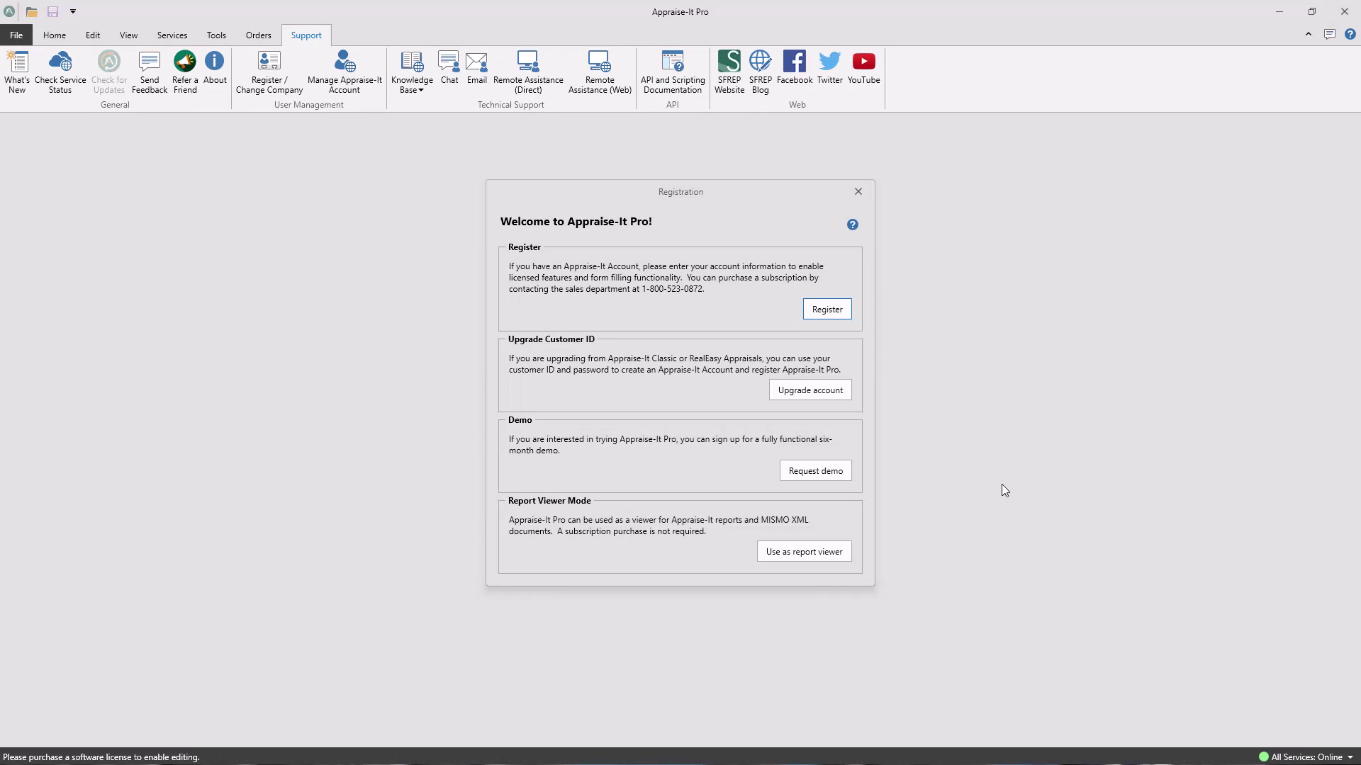
- Choose free report viewer mode and reopen Pro Sample.rptx from Recent Reports
left_click(806, 554)
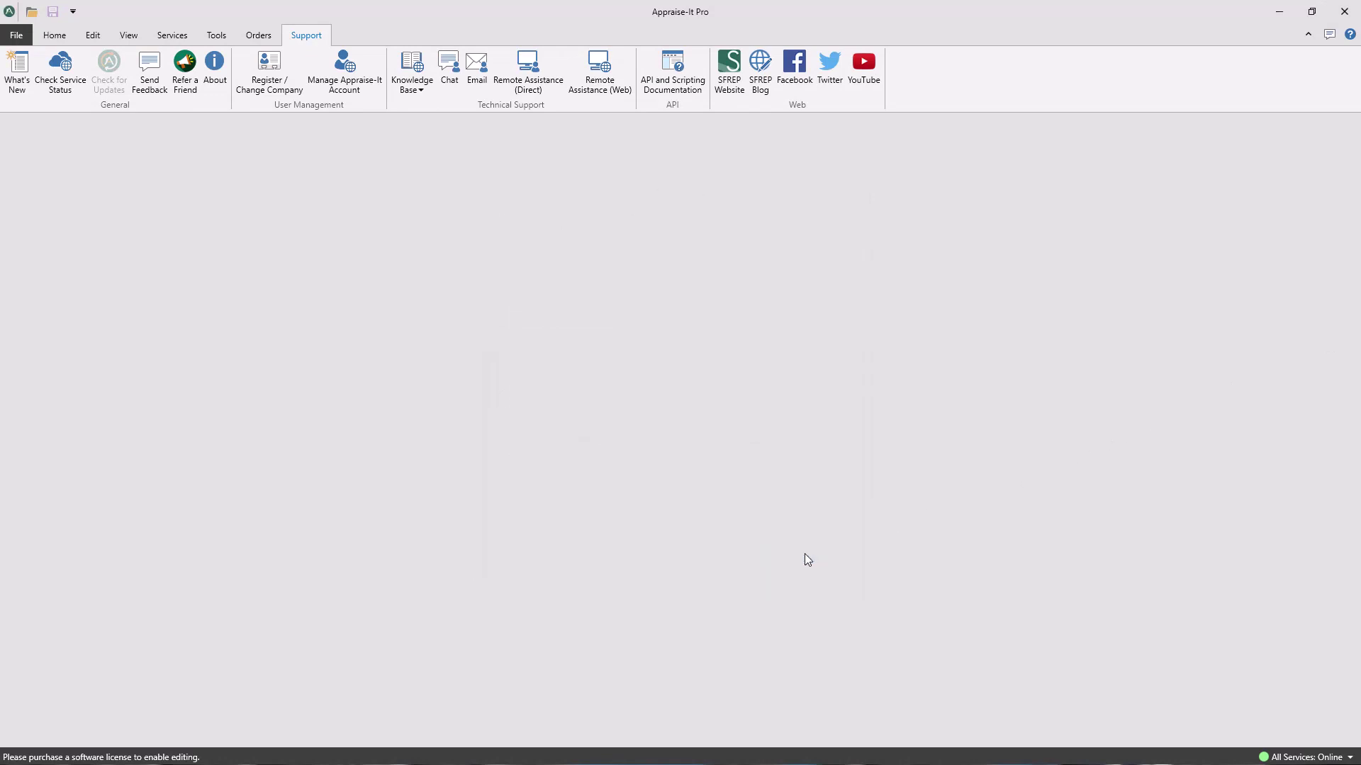
left_click(14, 37)
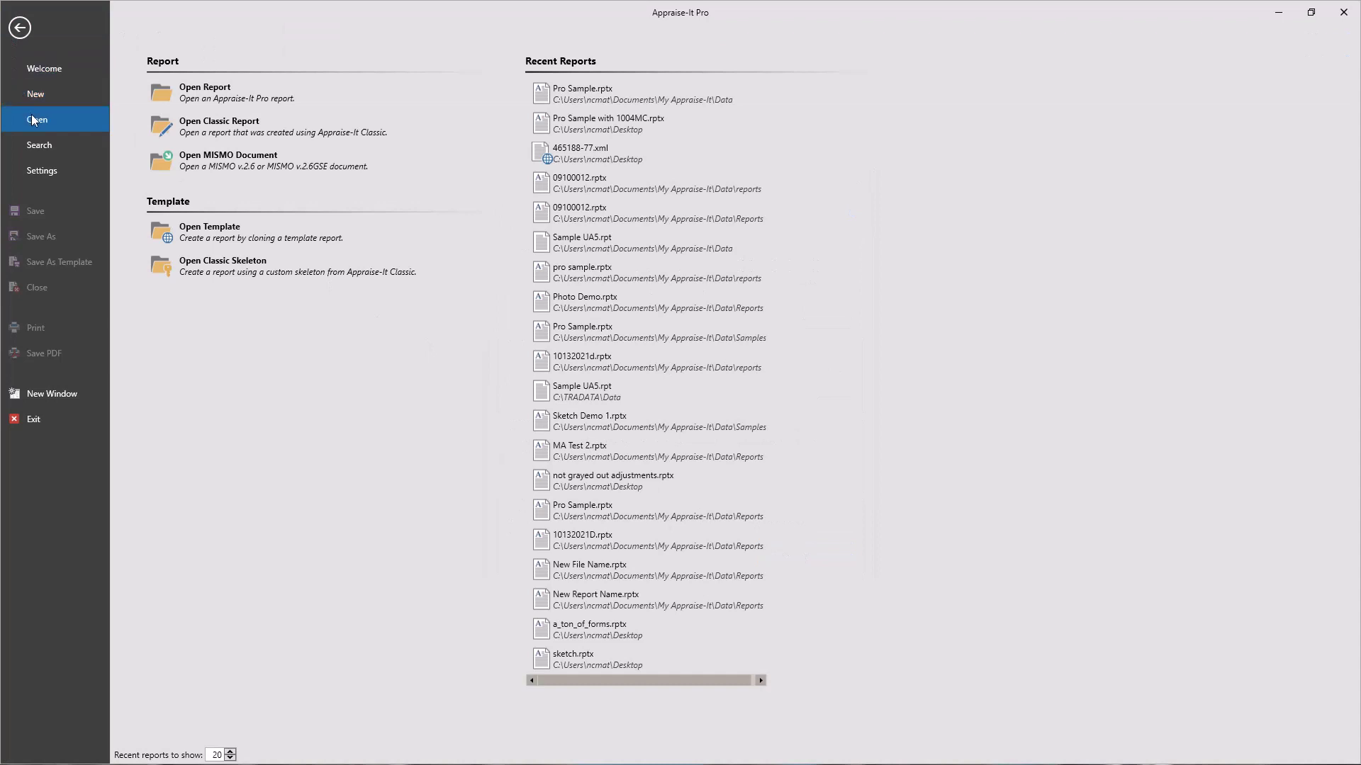
left_click(567, 104)
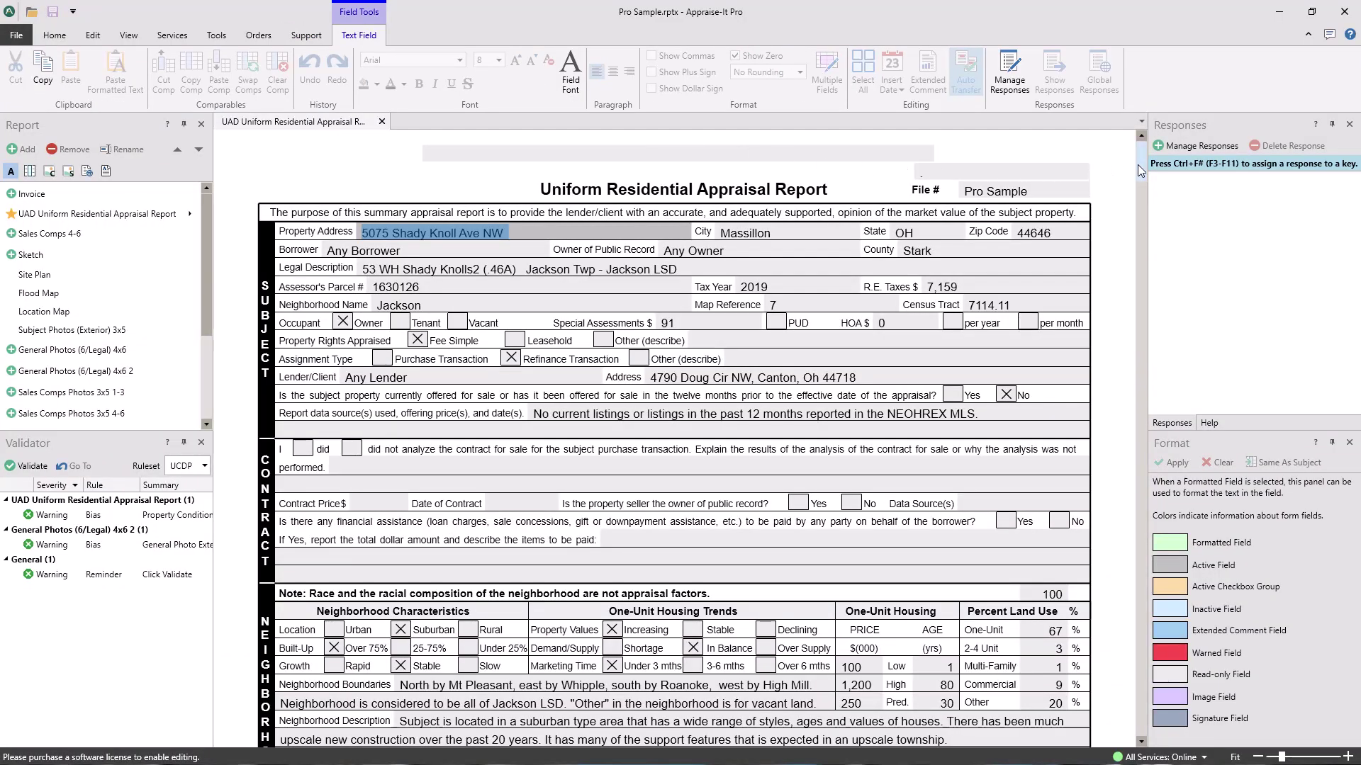
left_click_drag(1137, 164, 1132, 255)
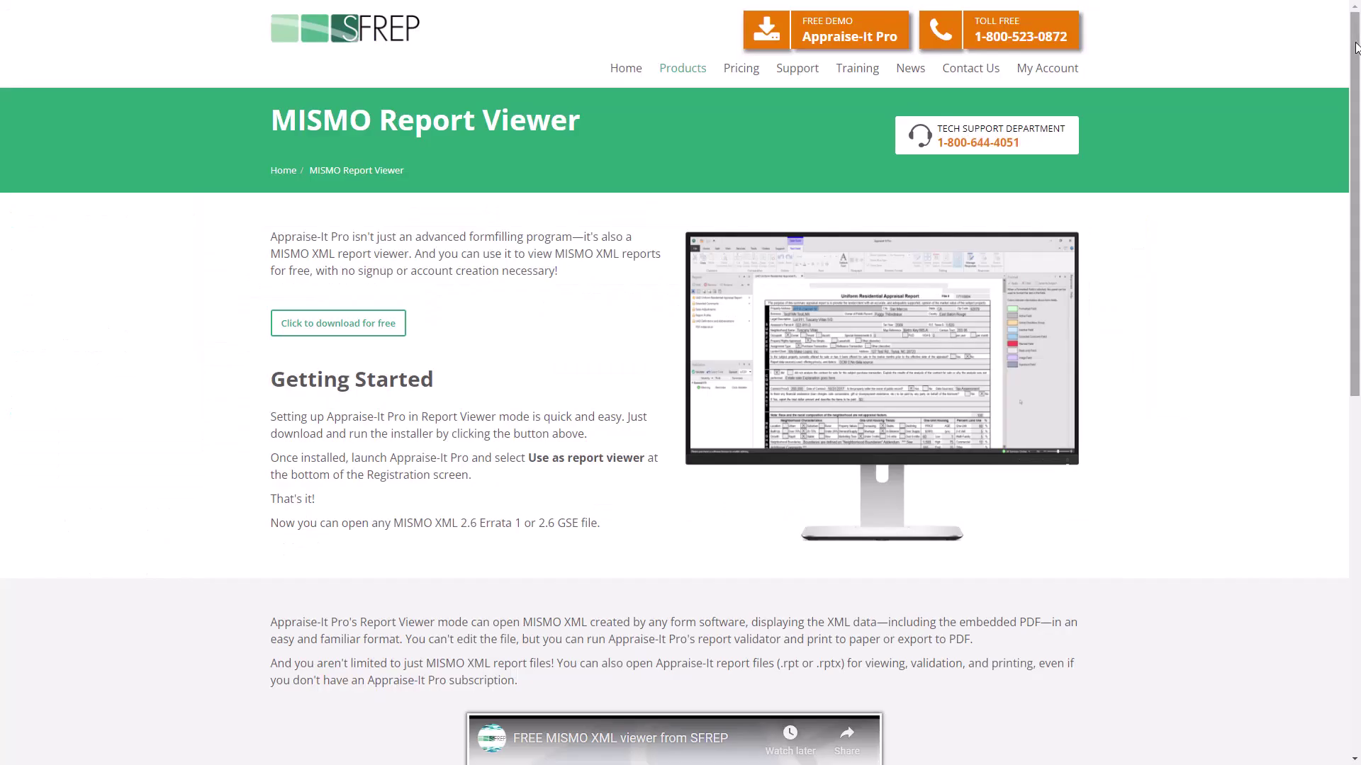
scroll(1350, 165, "down", 4)
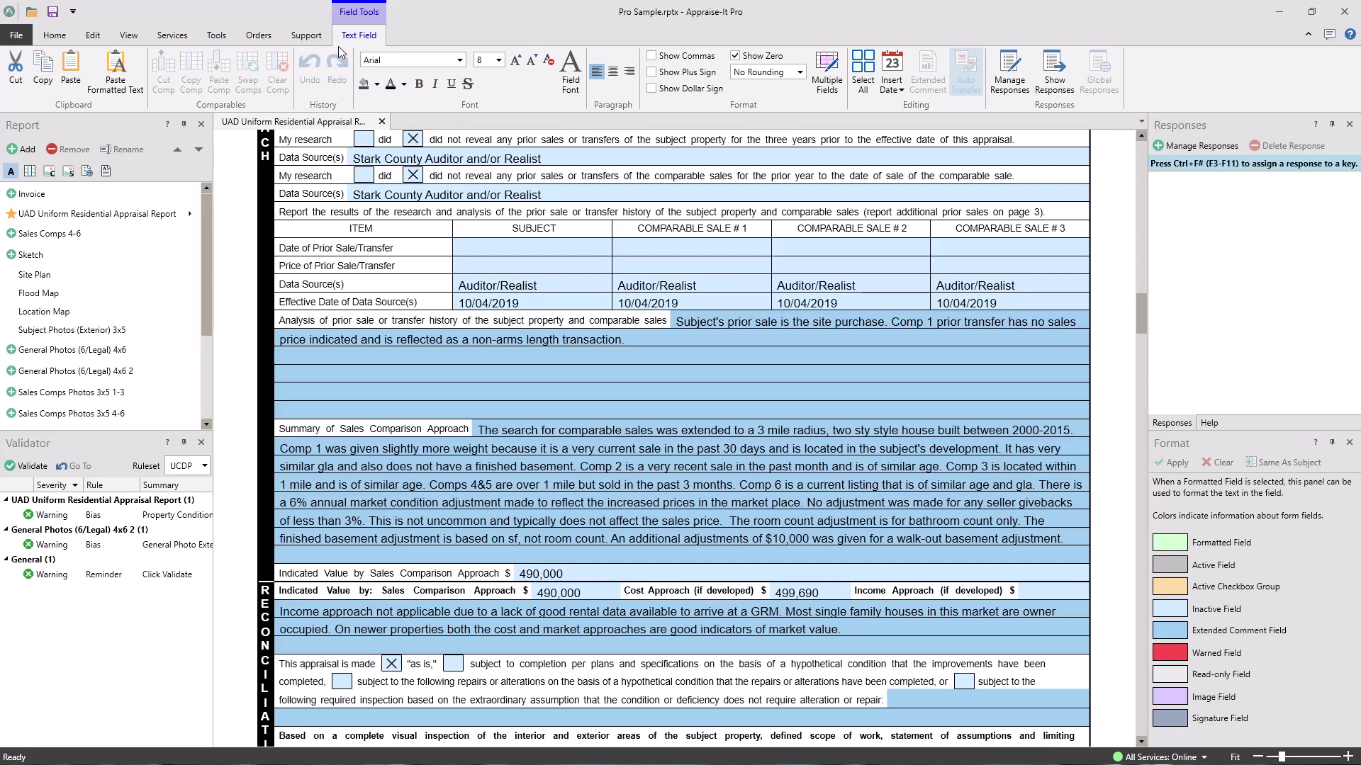
- Browse the Knowledge Base article list on the Support tab, then close it
left_click(306, 35)
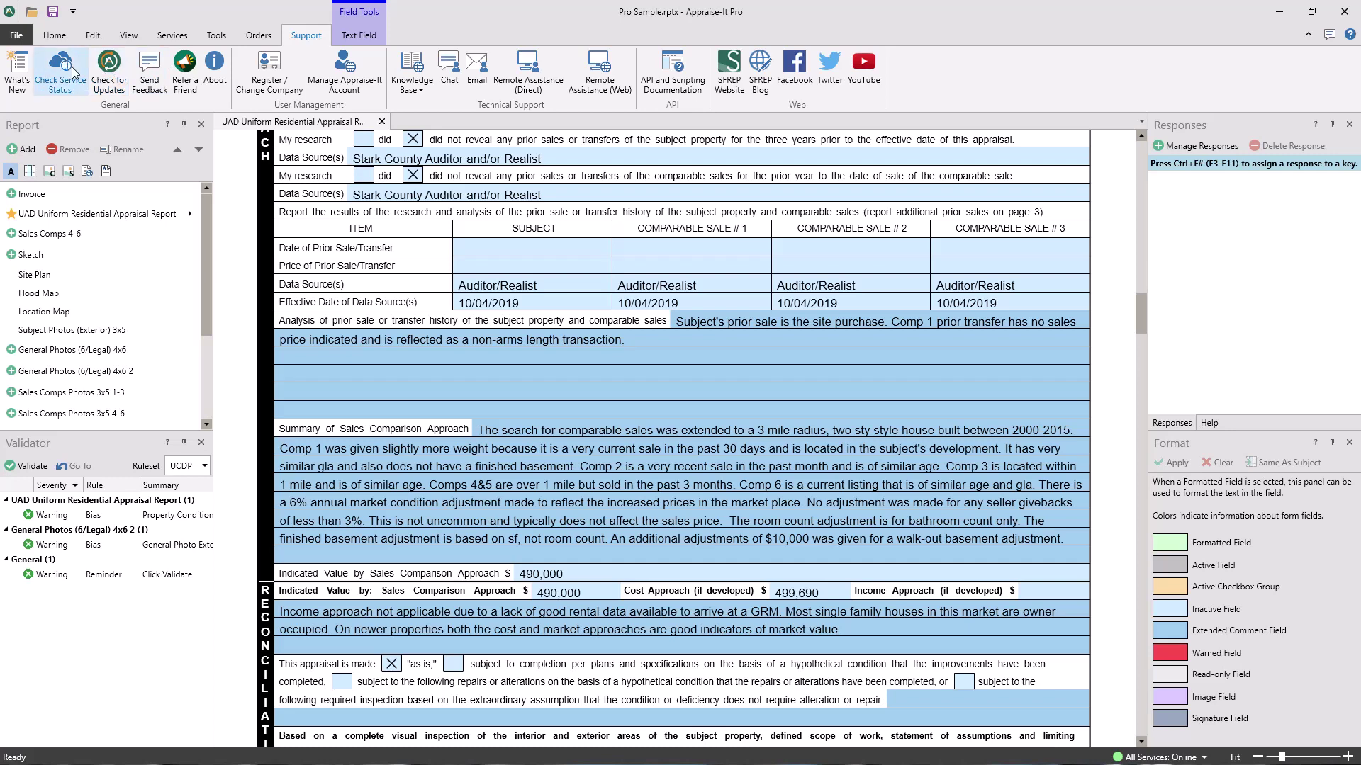
left_click(416, 93)
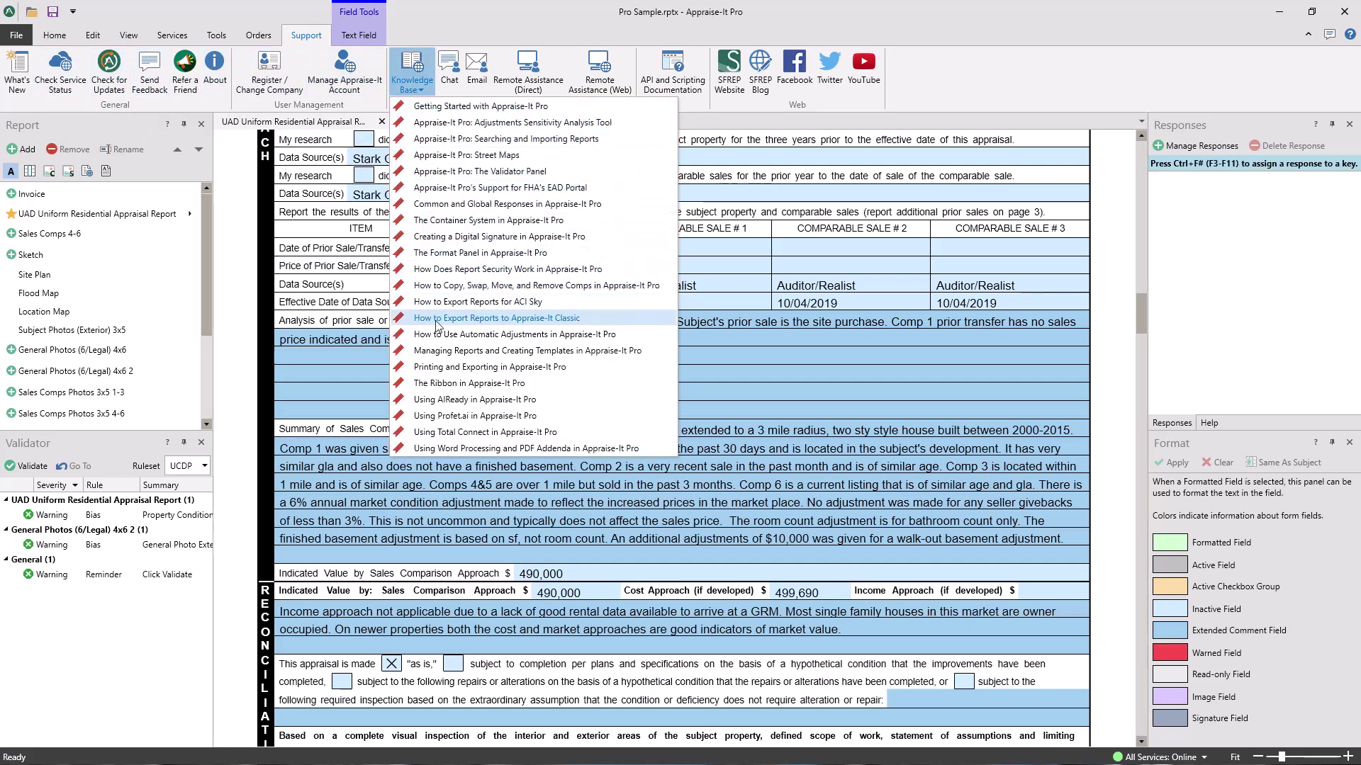
left_click(435, 494)
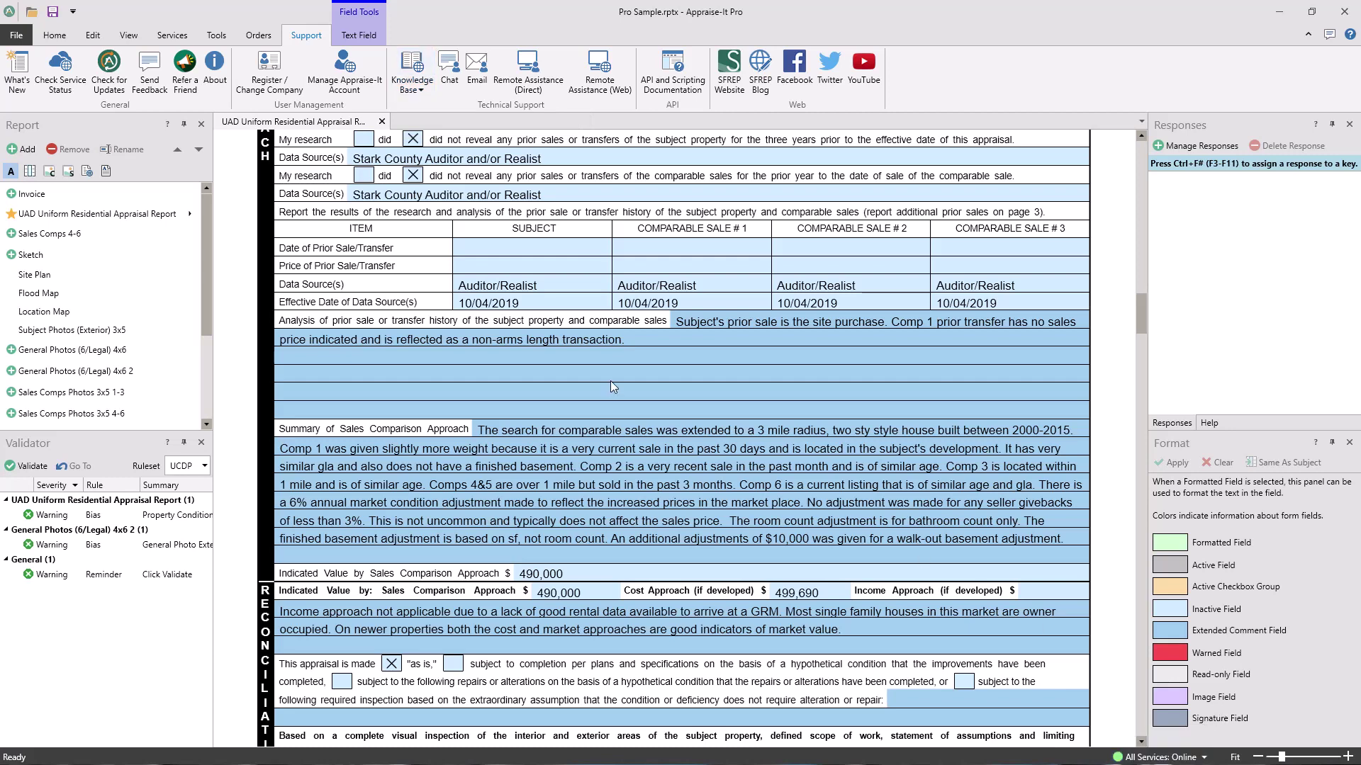
- Run Check for Updates, dismiss the result, and accept LogMeIn Rescue's terms
left_click(108, 65)
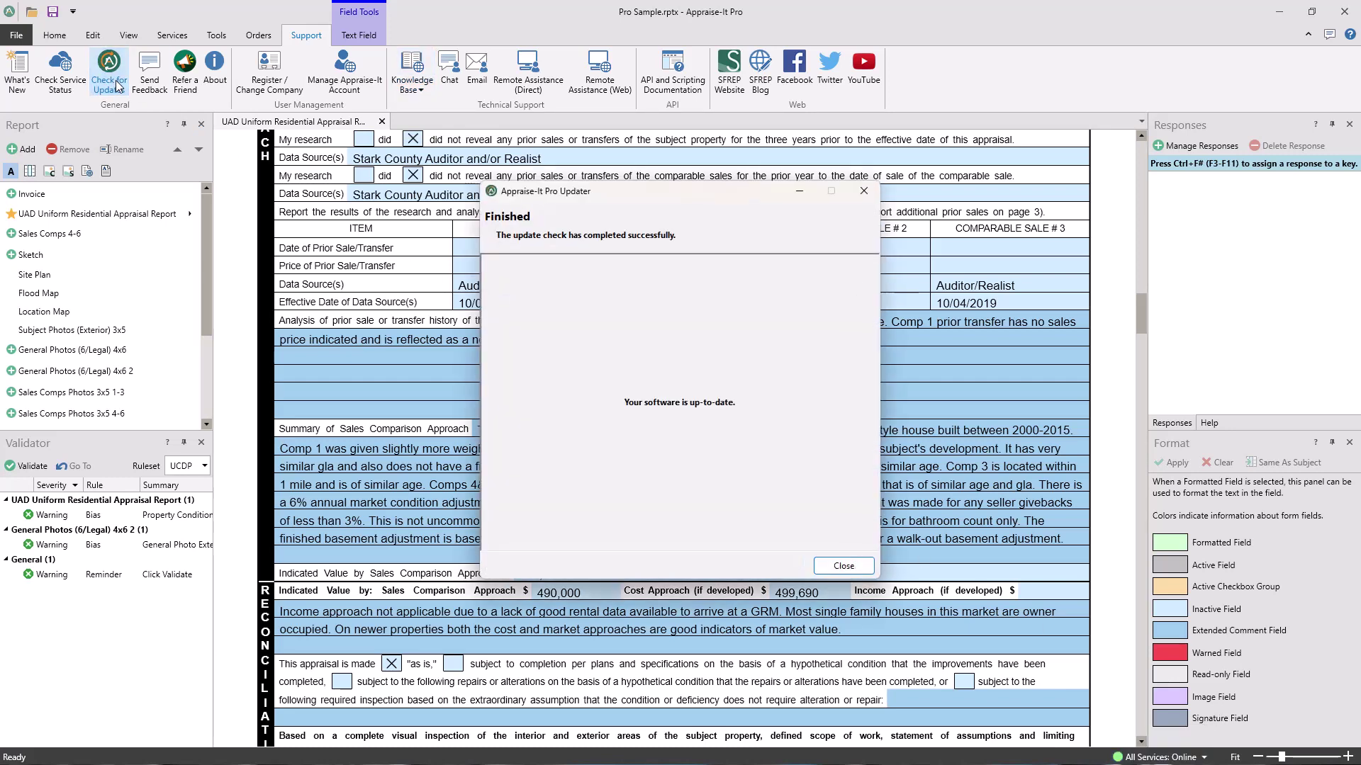
left_click(844, 566)
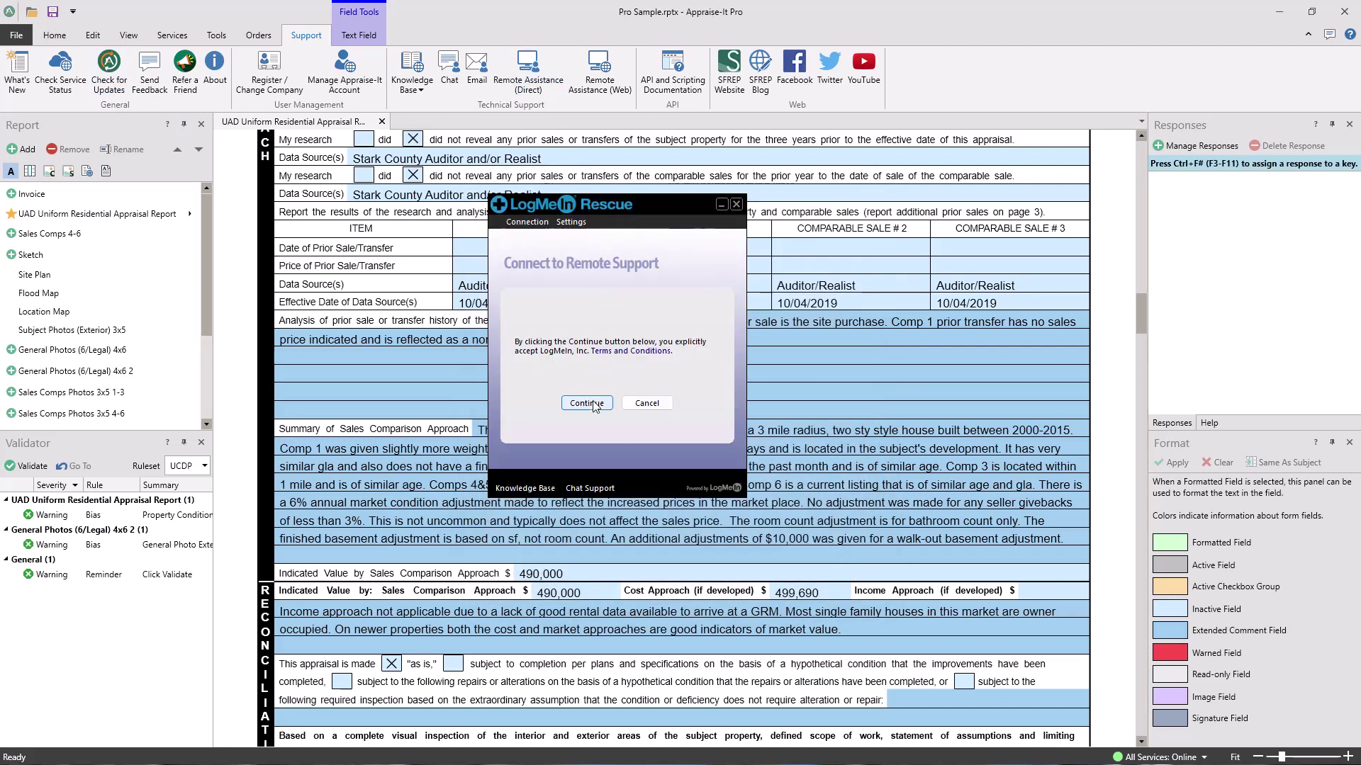
left_click(594, 403)
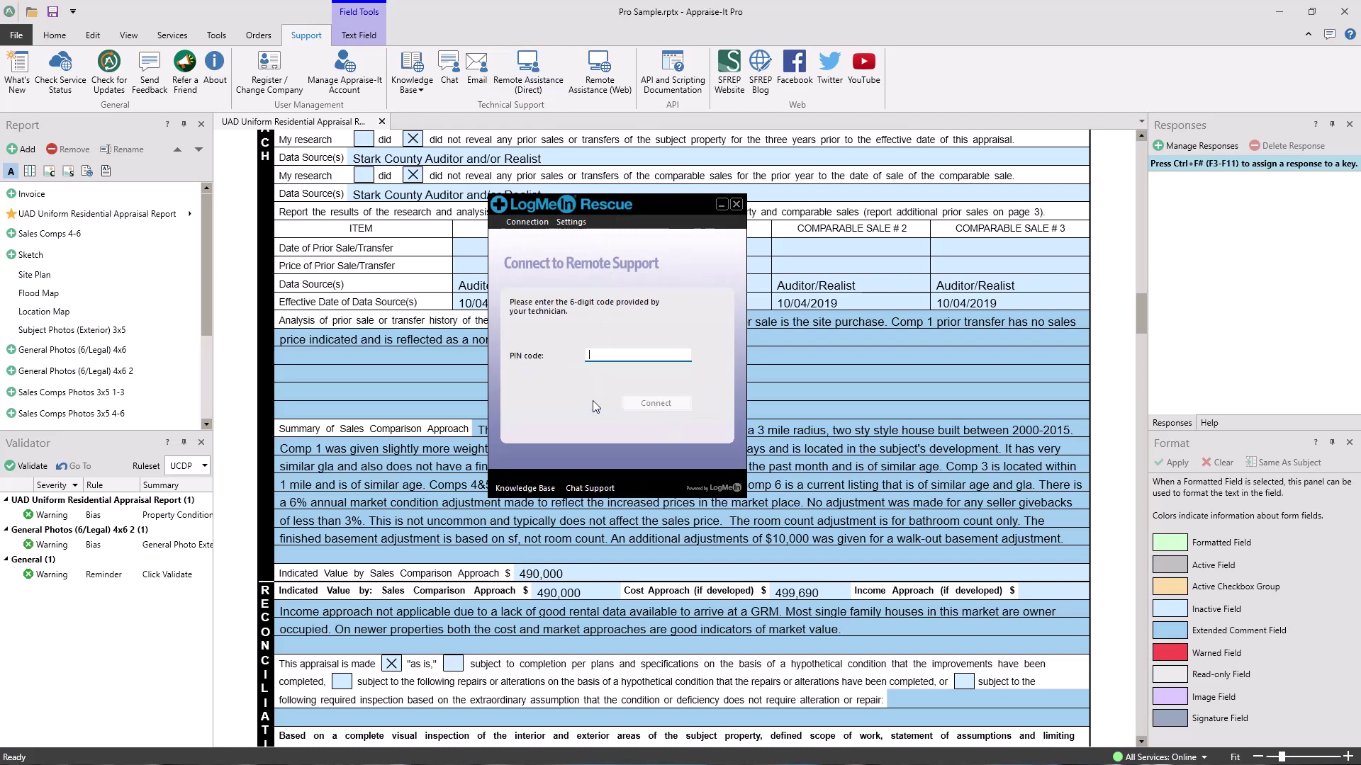